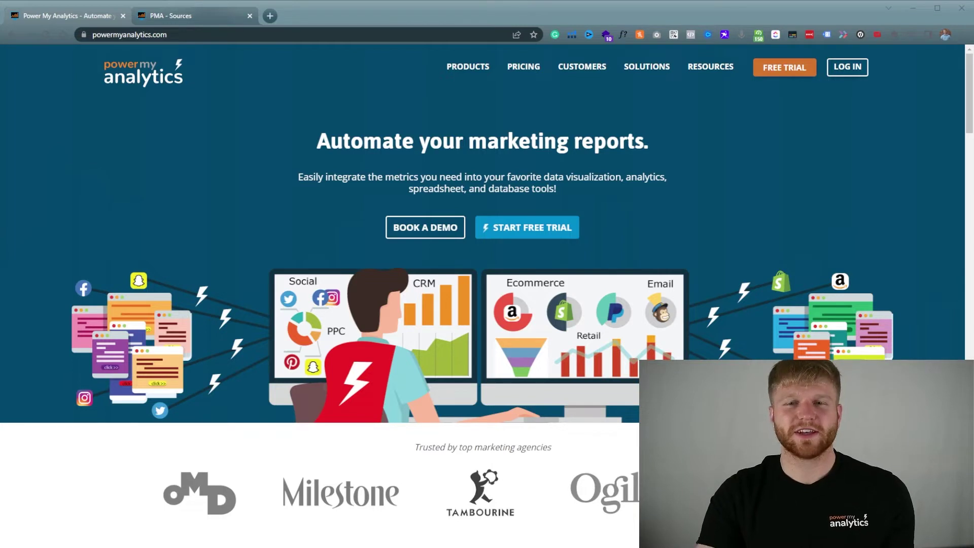
Start adding a new data source in the Power My Analytics hub with Walmart (US) as the provider
left_click(209, 21)
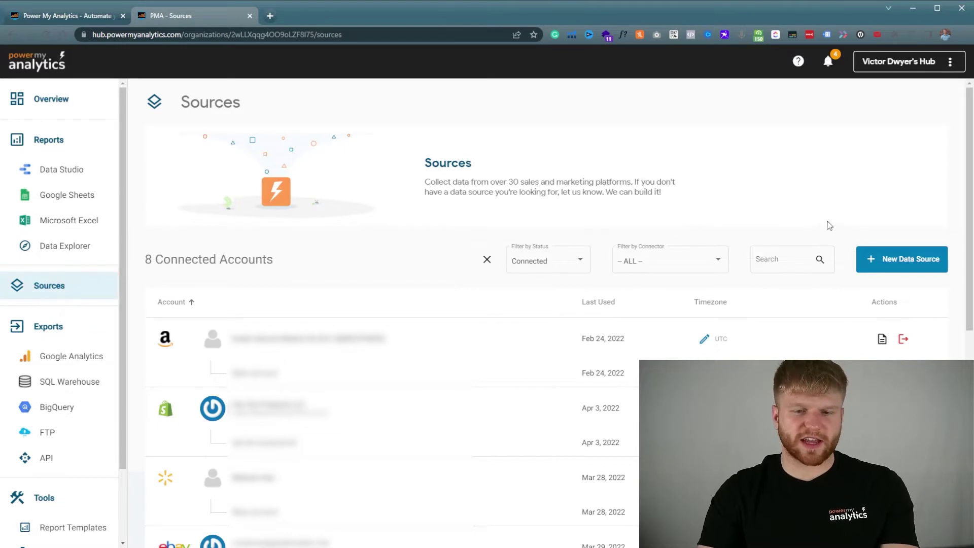
left_click(902, 262)
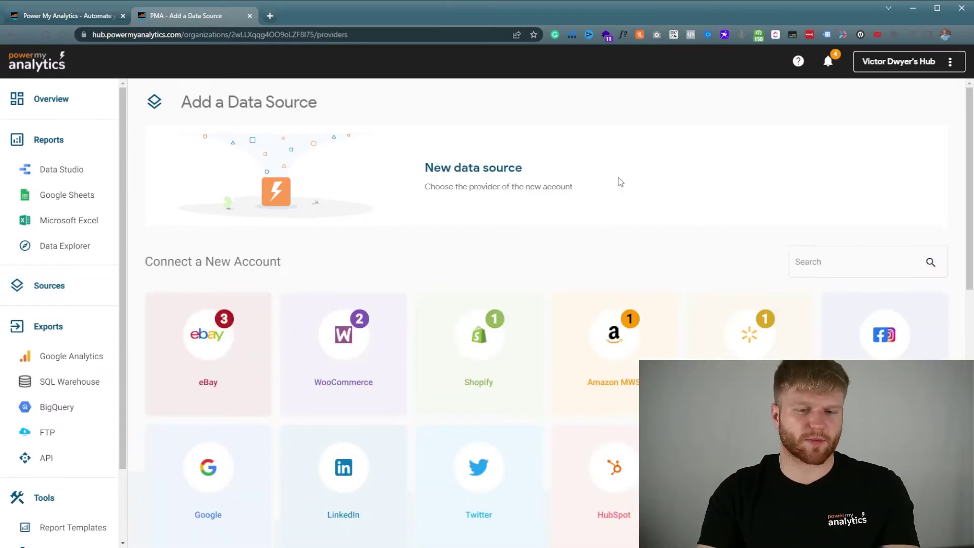
scroll(443, 191, "down", 4)
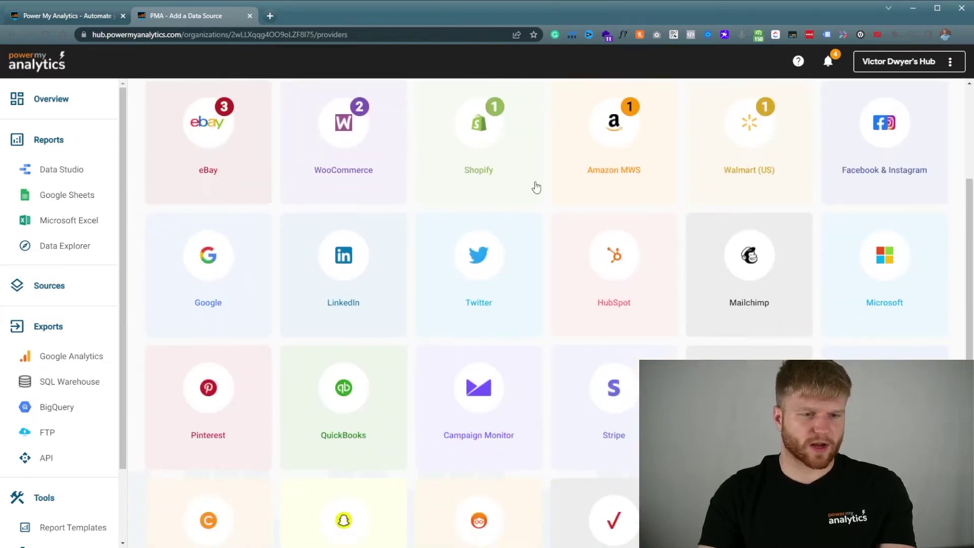
scroll(778, 163, "up", 2)
left_click(750, 256)
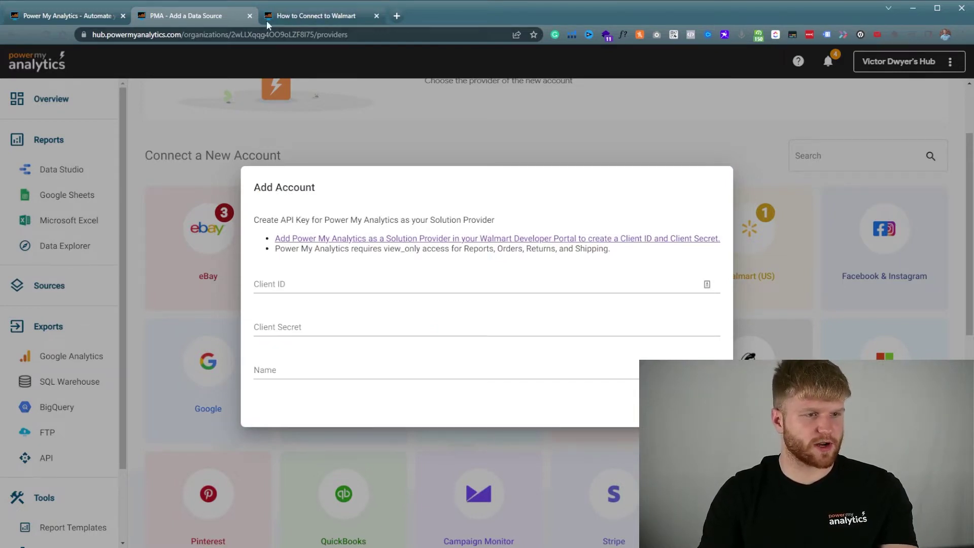
Open the Walmart Developer Portal from the support article and log in to the Marketplace (US & Mexico) account
left_click(294, 13)
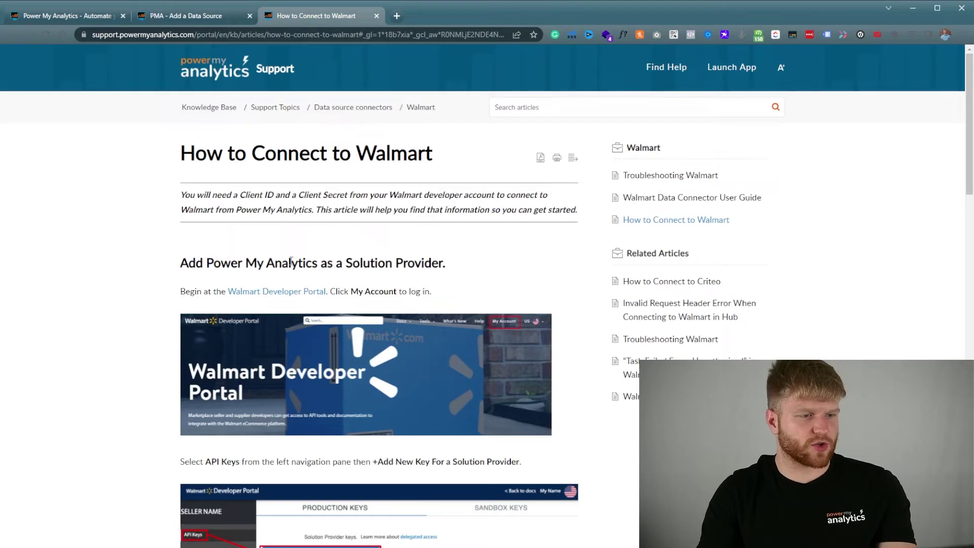
left_click(286, 294)
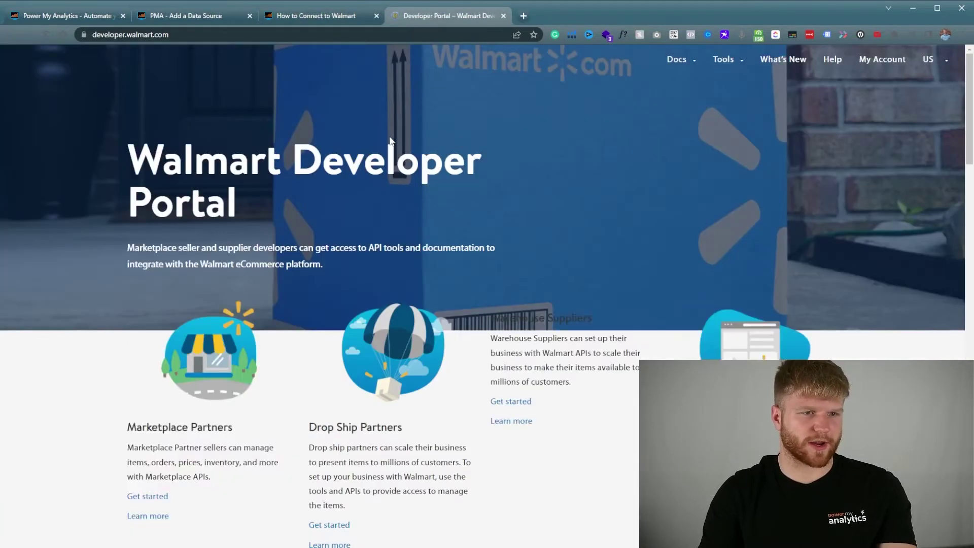
left_click(869, 60)
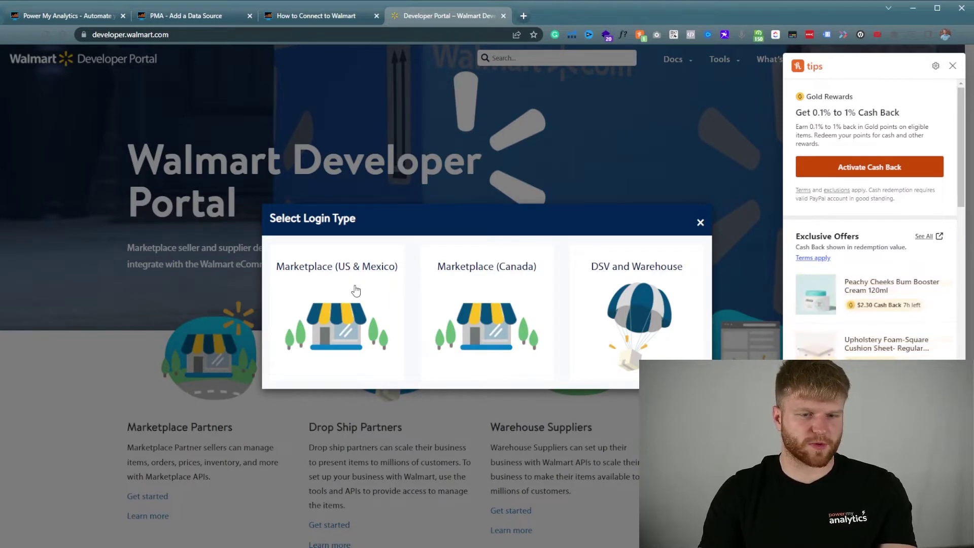
left_click(358, 289)
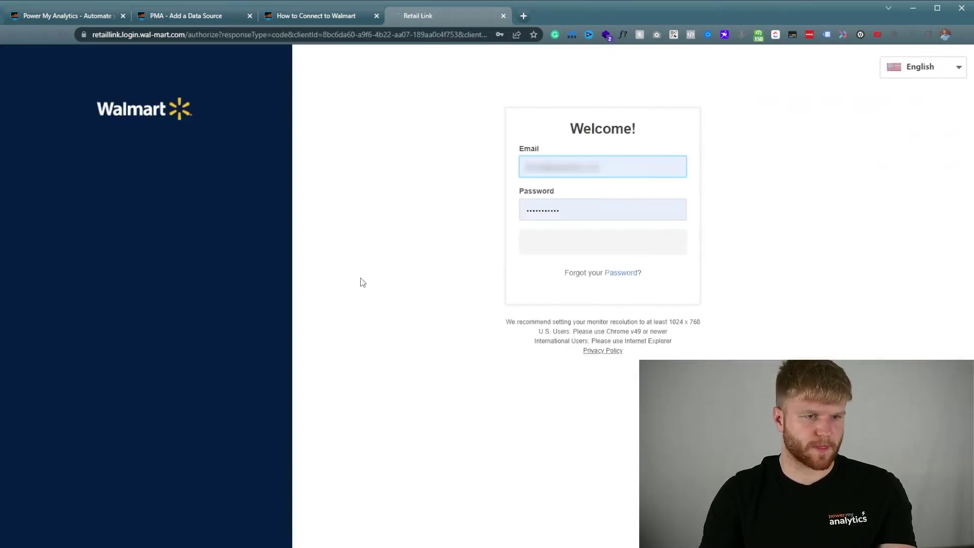
left_click(554, 249)
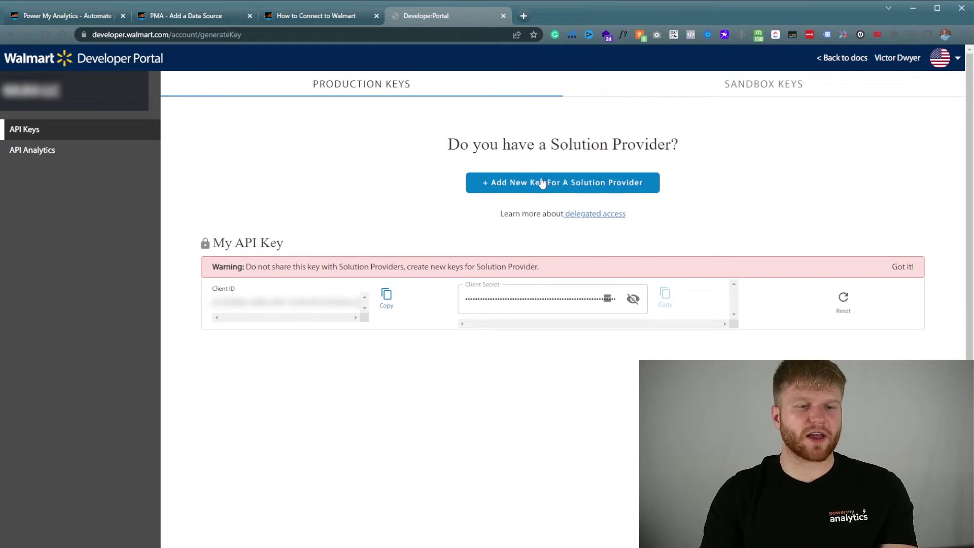
Start a new delegated access key for a solution provider and choose Power My Analytics as the provider
left_click(641, 188)
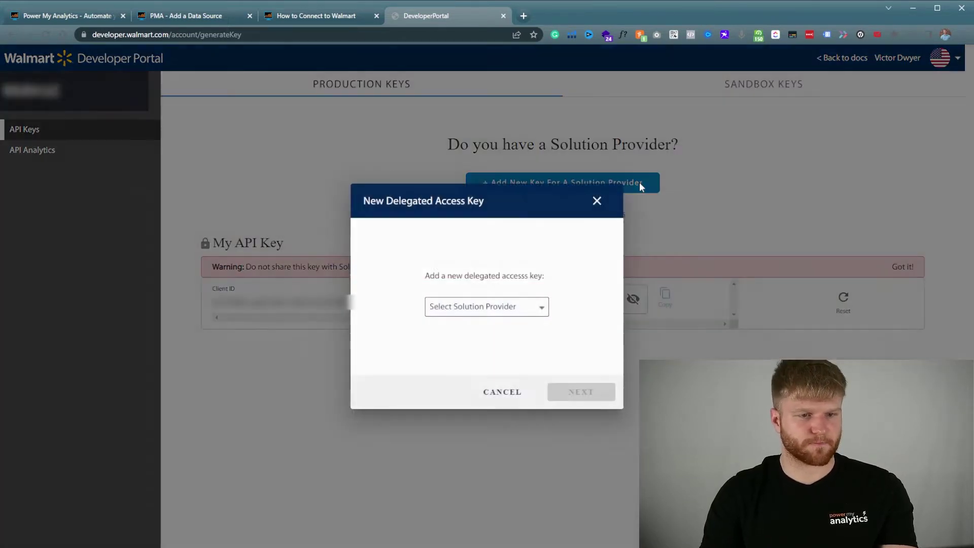
left_click(502, 310)
scroll(500, 311, "down", 5)
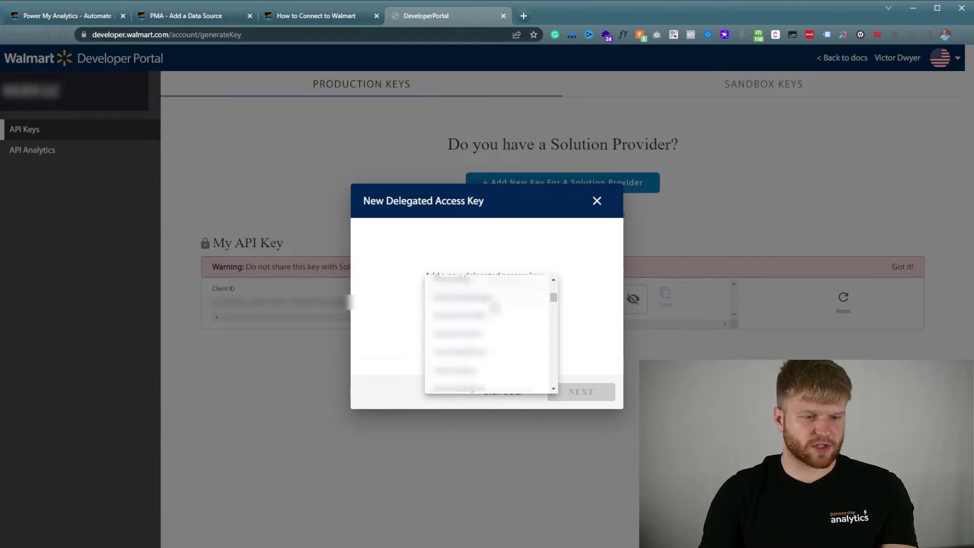
scroll(496, 311, "down", 3)
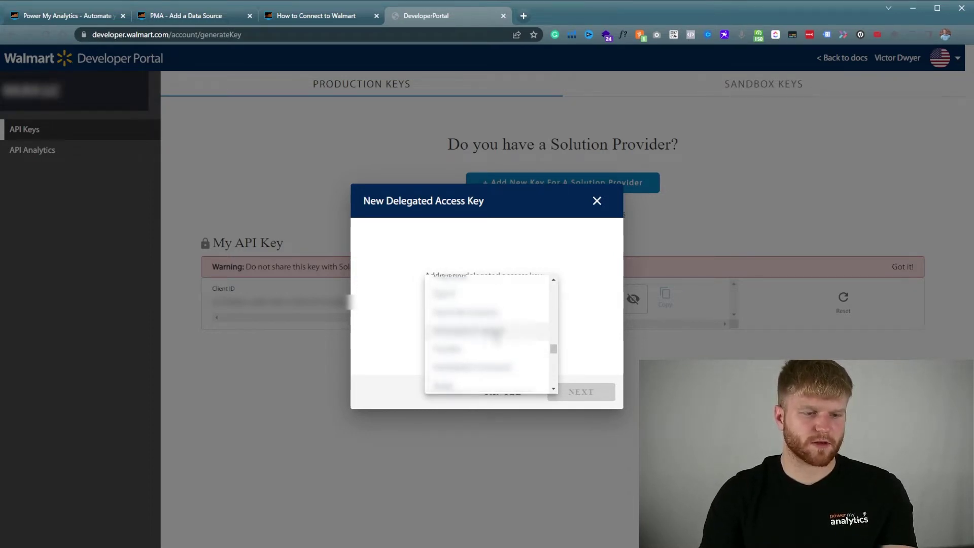
left_click(472, 312)
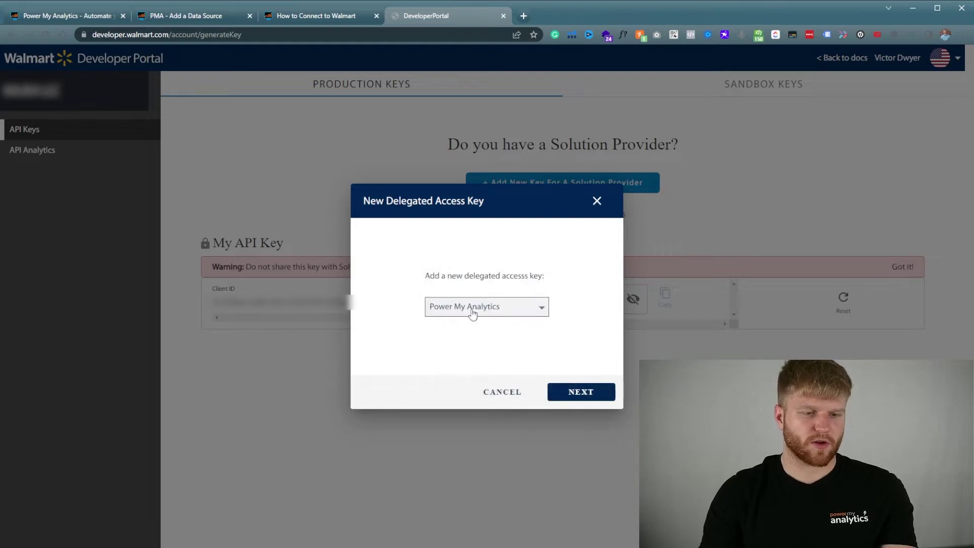
left_click(573, 392)
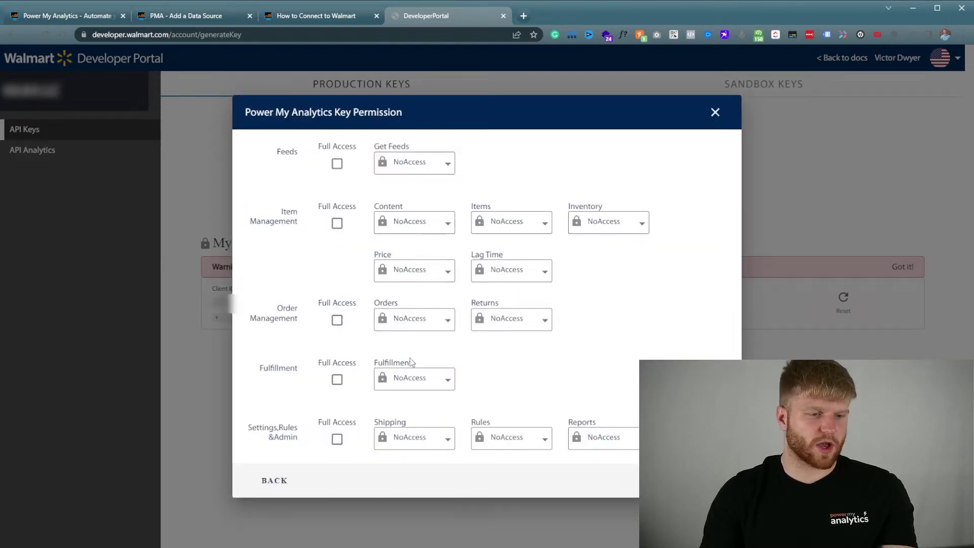
Set the key's Orders and Returns permissions to ViewOnly
left_click(439, 323)
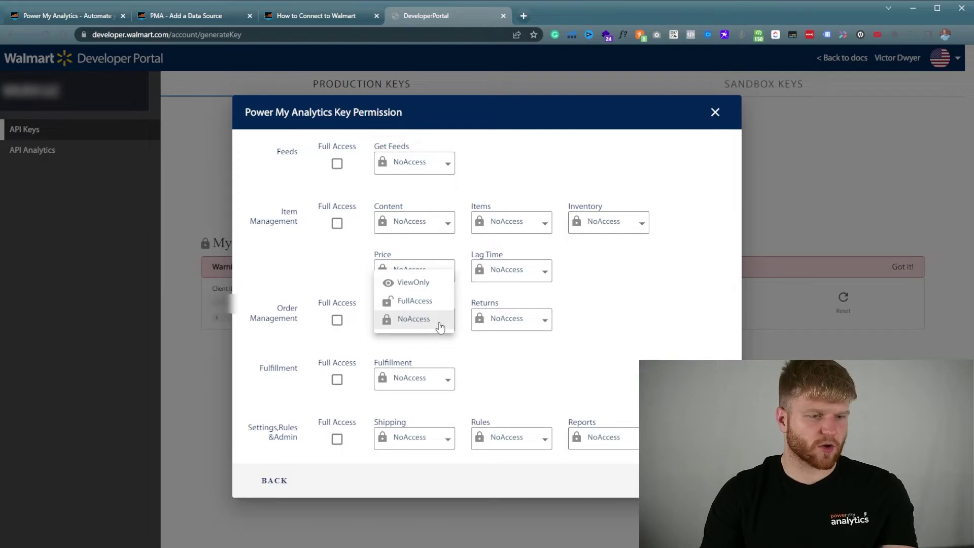
left_click(431, 283)
left_click(526, 326)
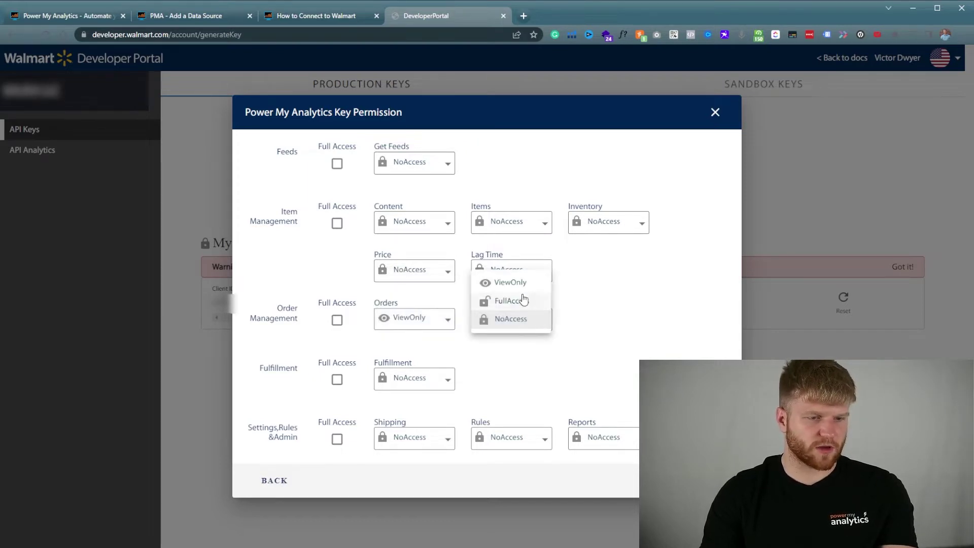
left_click(521, 283)
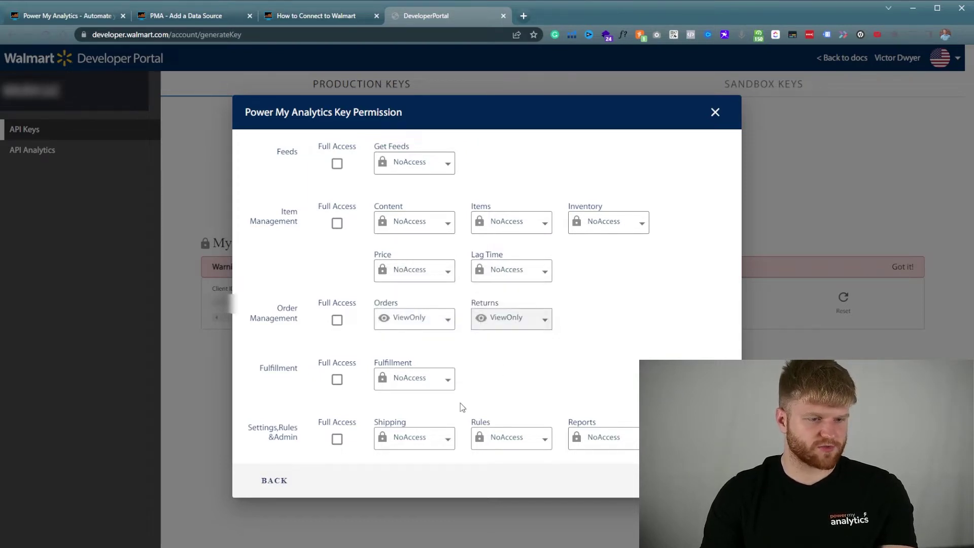
Set the key's Shipping, Rules and Reports permissions to ViewOnly and submit the new key
left_click(412, 447)
left_click(408, 400)
left_click(517, 448)
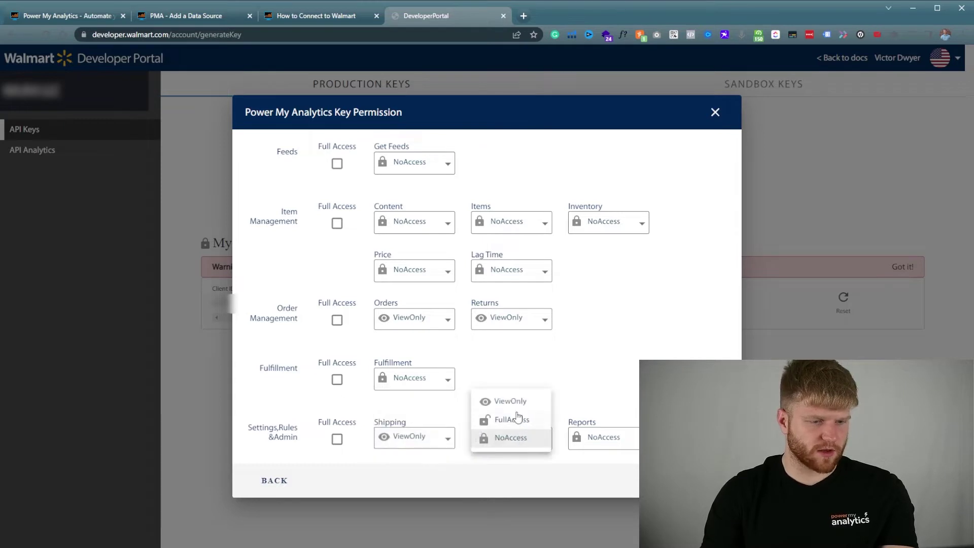
left_click(515, 401)
left_click(606, 440)
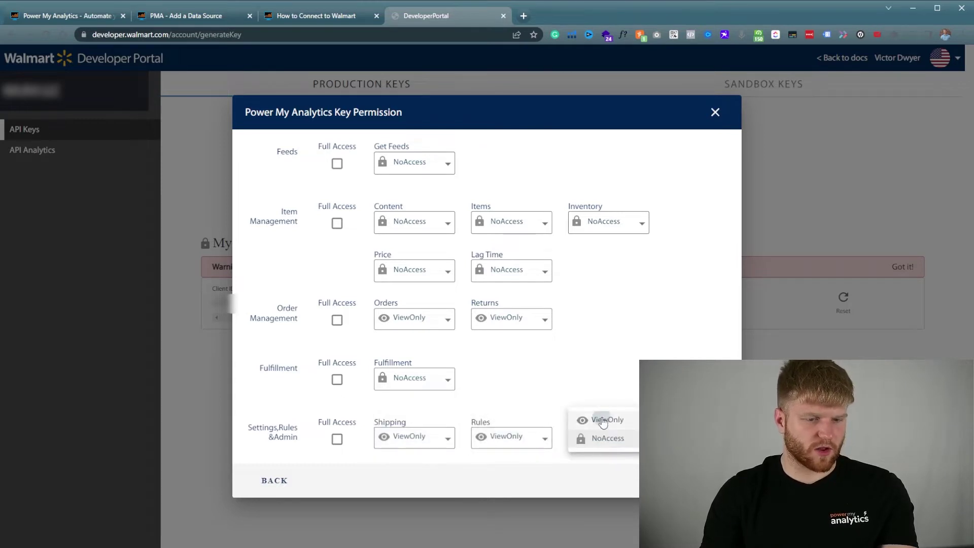
left_click(602, 421)
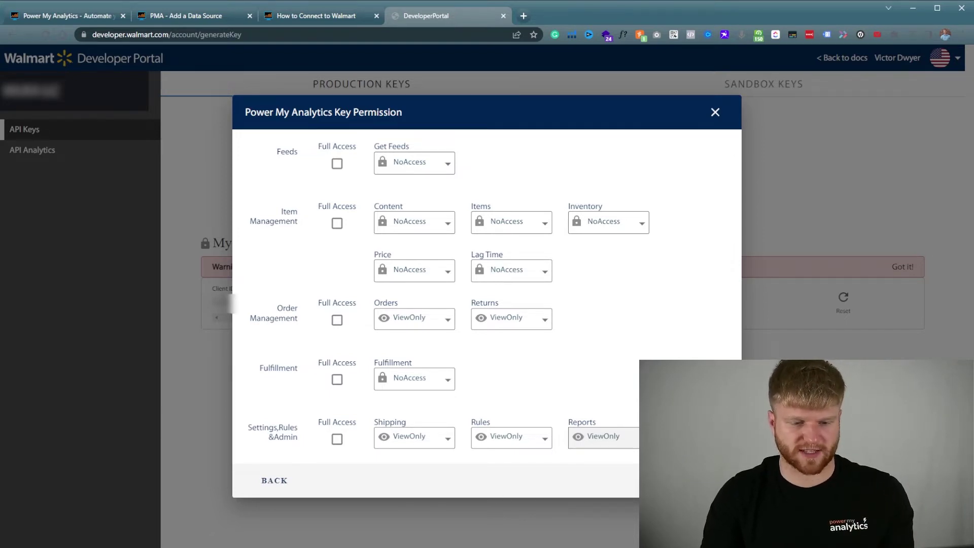
left_click(275, 480)
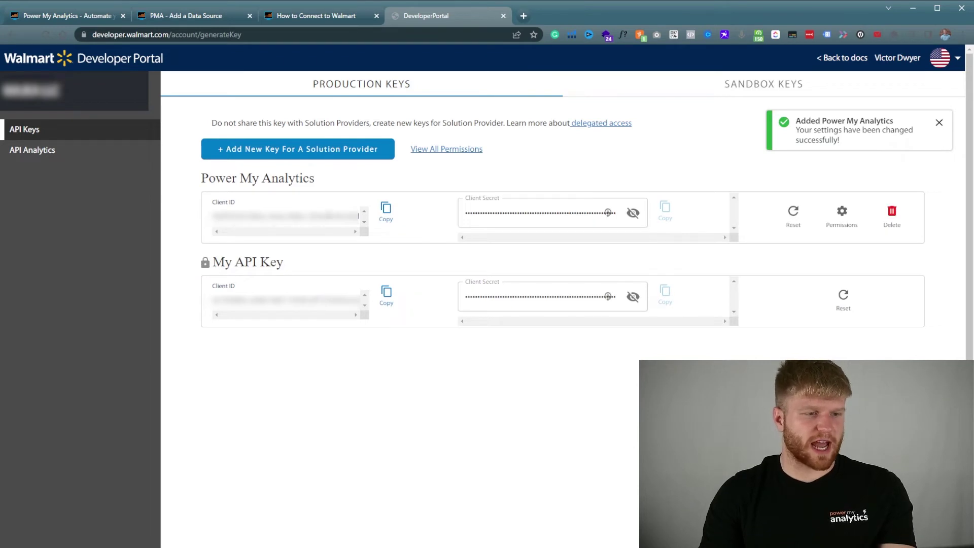
Copy the Power My Analytics key's Client ID and paste it into the Client ID field of the hub's Add Account form
left_click(386, 210)
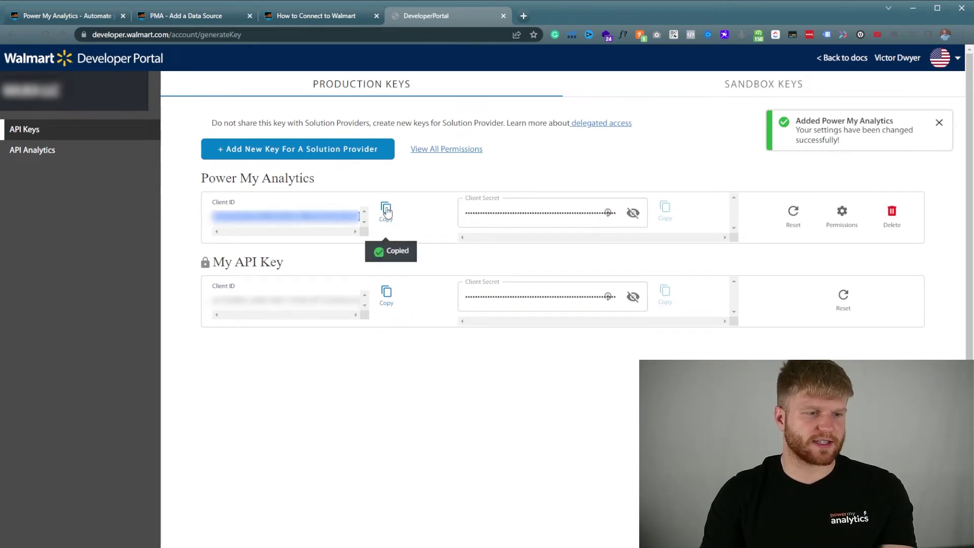
left_click(174, 22)
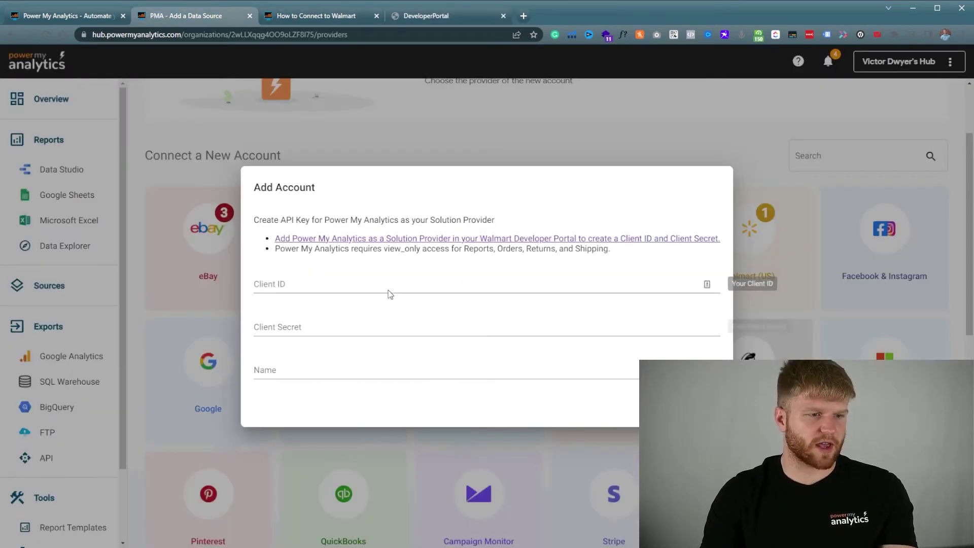
left_click(366, 279)
key("ctrl+v")
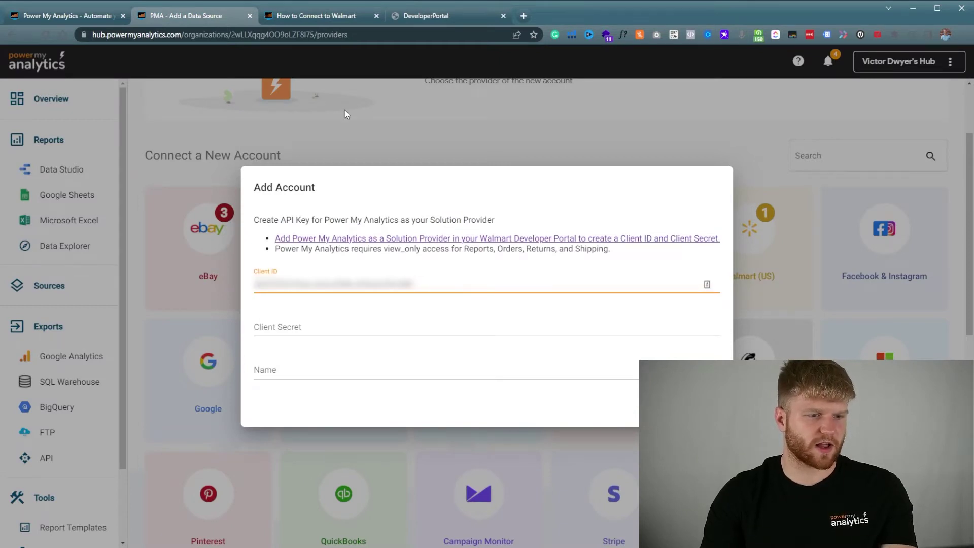
Reveal and copy the Power My Analytics key's Client Secret in the Walmart Developer Portal, and paste it into the hub form's Client Secret field
left_click(344, 19)
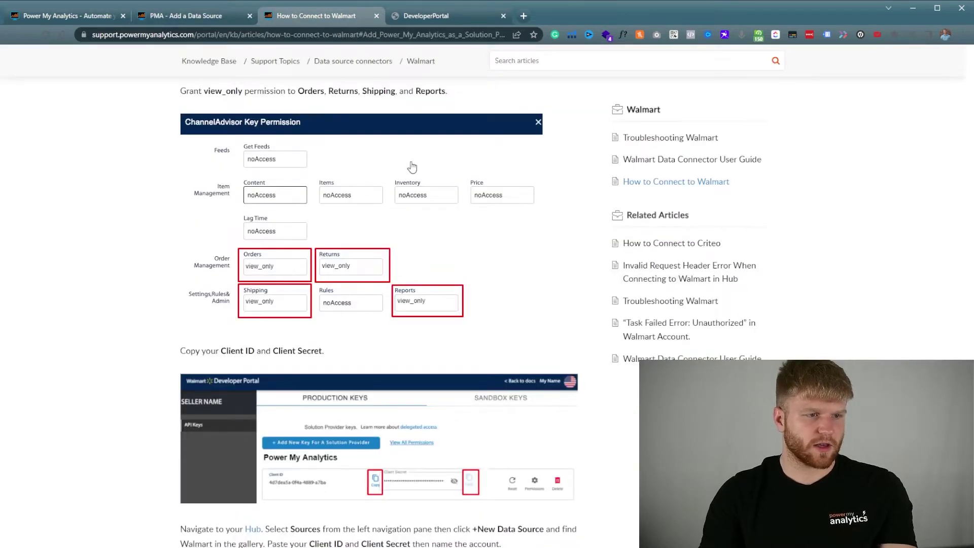
left_click(426, 20)
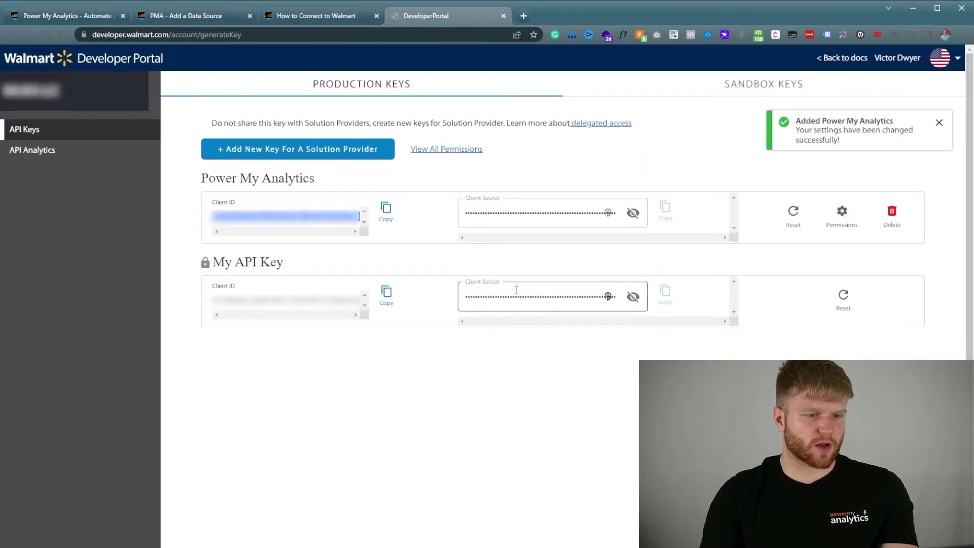
left_click(633, 218)
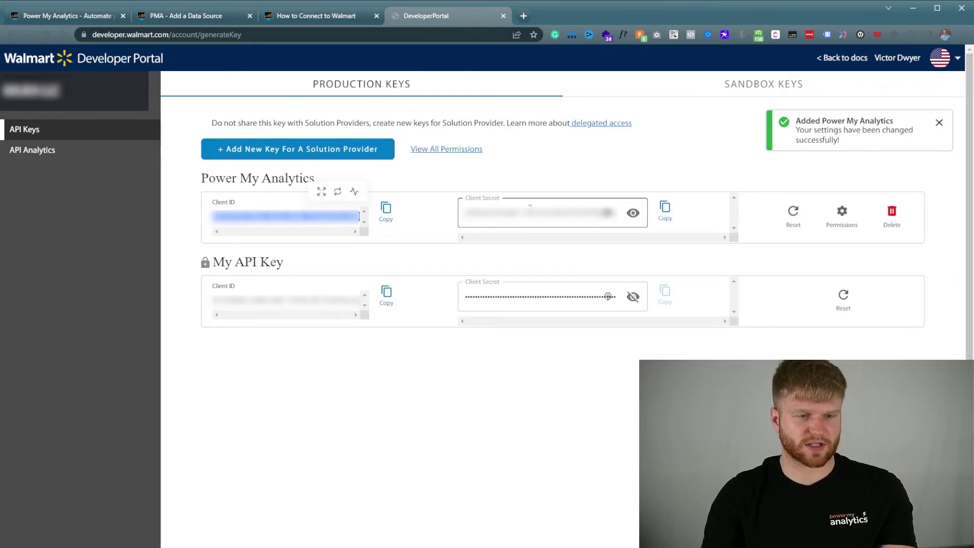
left_click(665, 210)
left_click(167, 15)
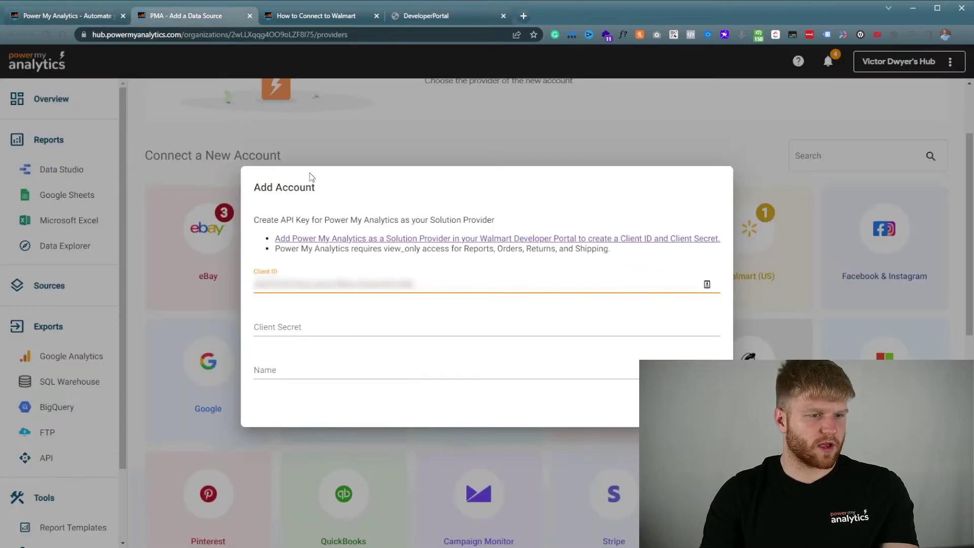
left_click(319, 326)
key("ctrl+v")
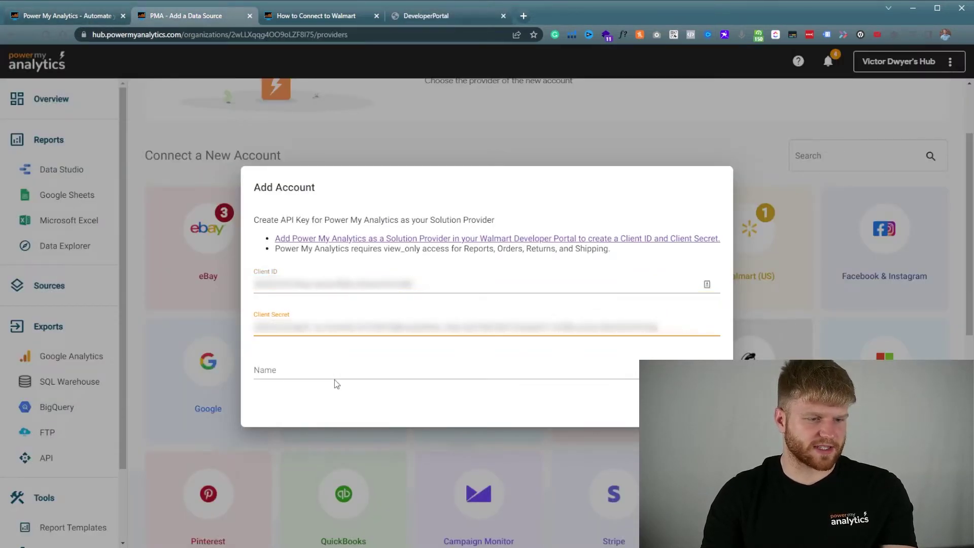
Name the account "Walmart Test V3" and submit the form to connect it
left_click(367, 374)
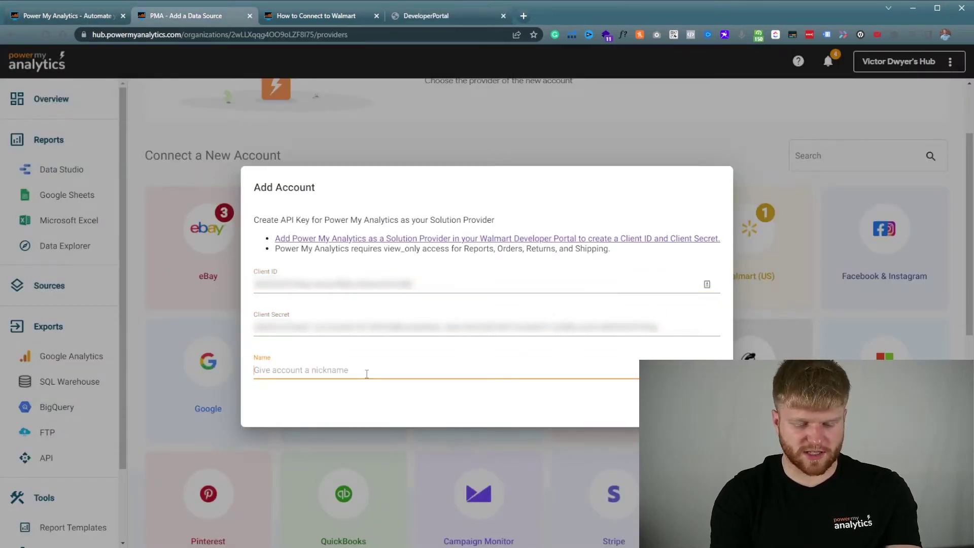
type("Walmart Test V3")
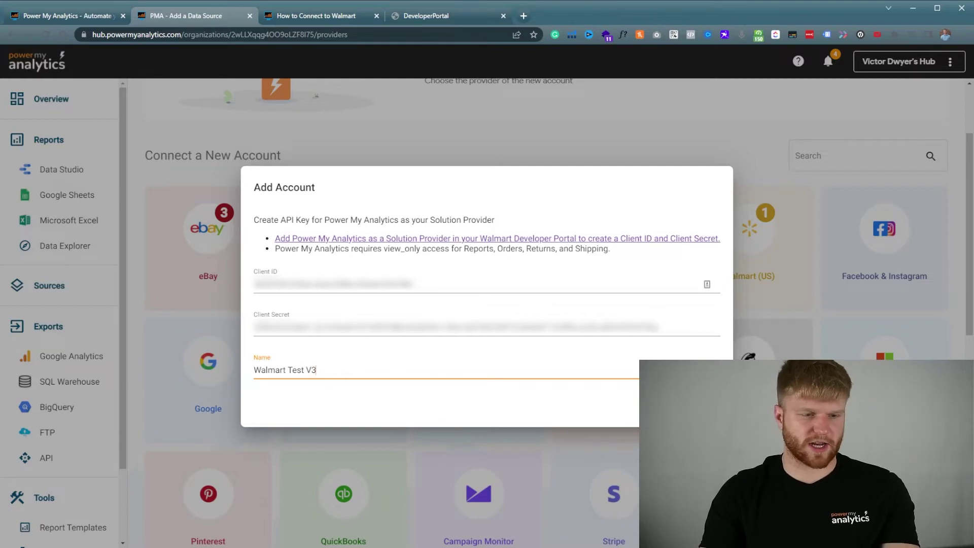
key("Return")
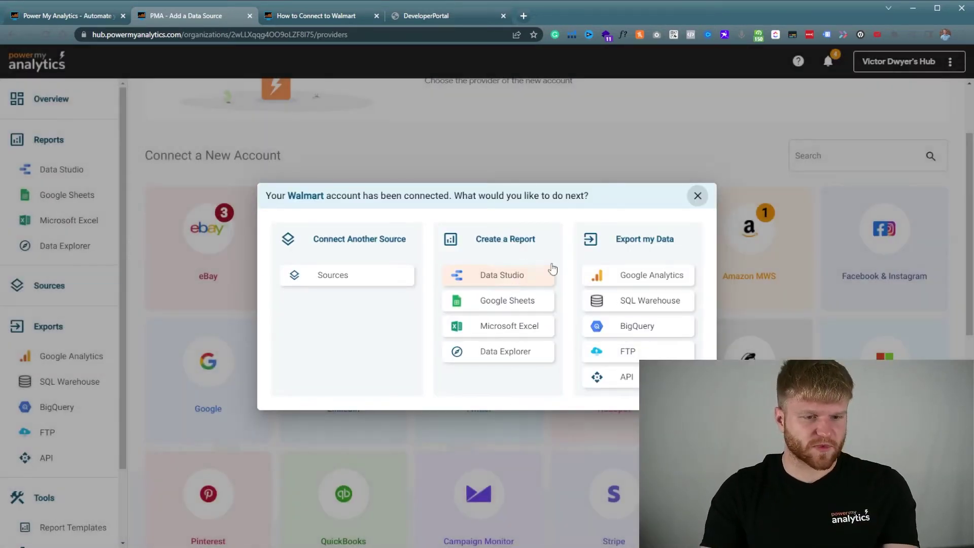
Choose Data Studio for creating a report and open its Walmart connector
left_click(507, 279)
scroll(553, 249, "down", 2)
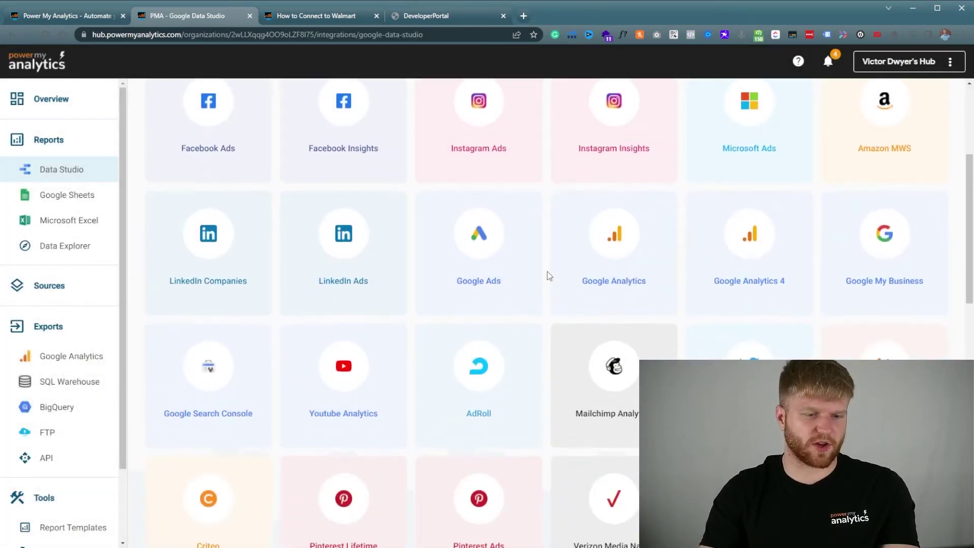
scroll(546, 264, "down", 10)
scroll(603, 239, "up", 2)
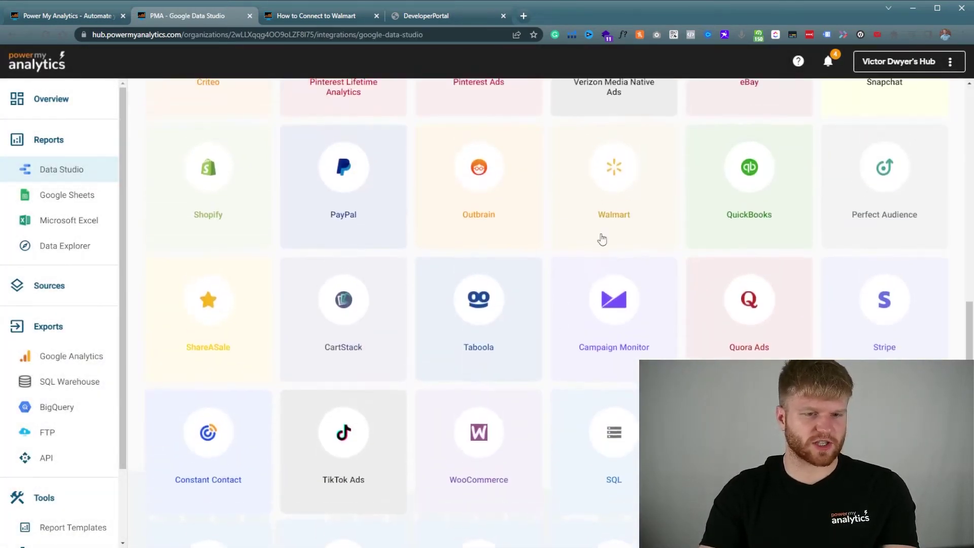
left_click(610, 219)
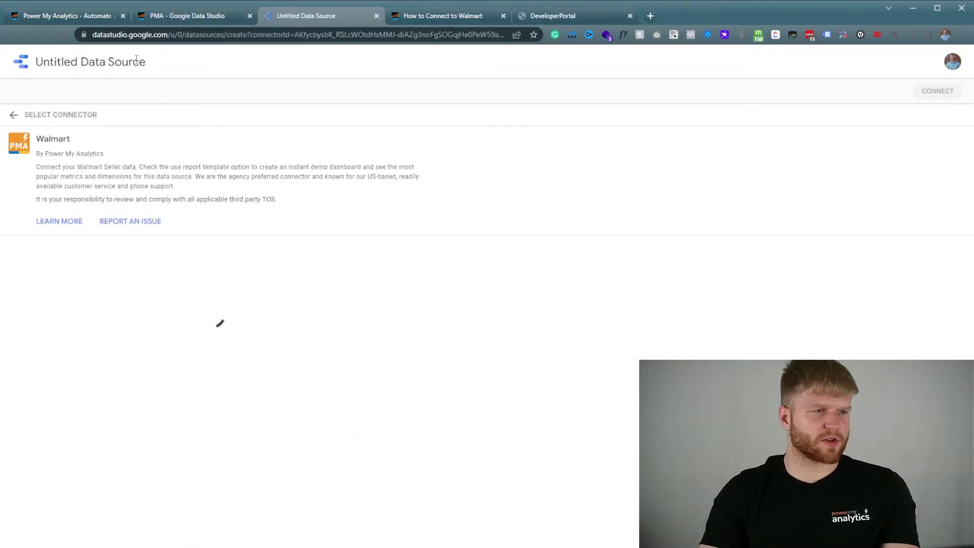
Rename the untitled data source as "Walmart Test V3"
left_click(120, 63)
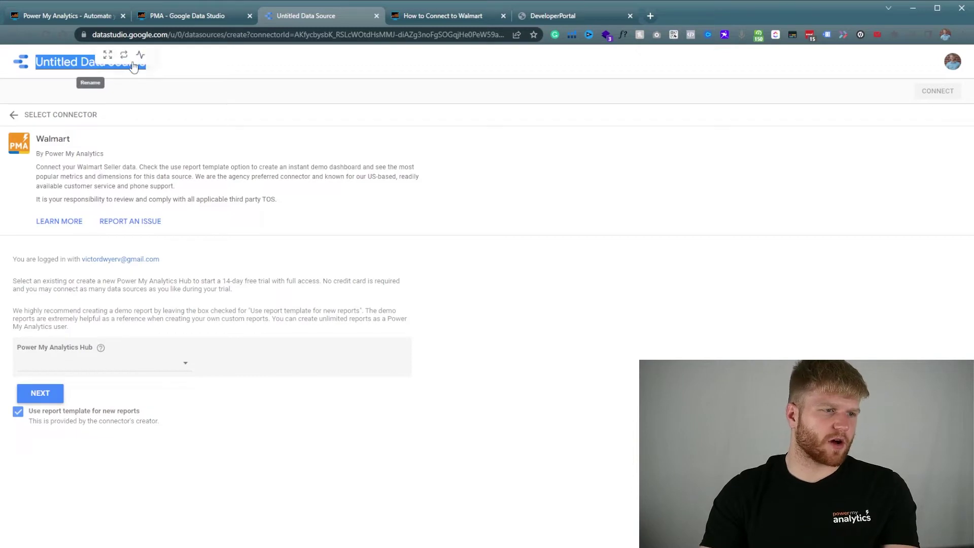
left_click(102, 62)
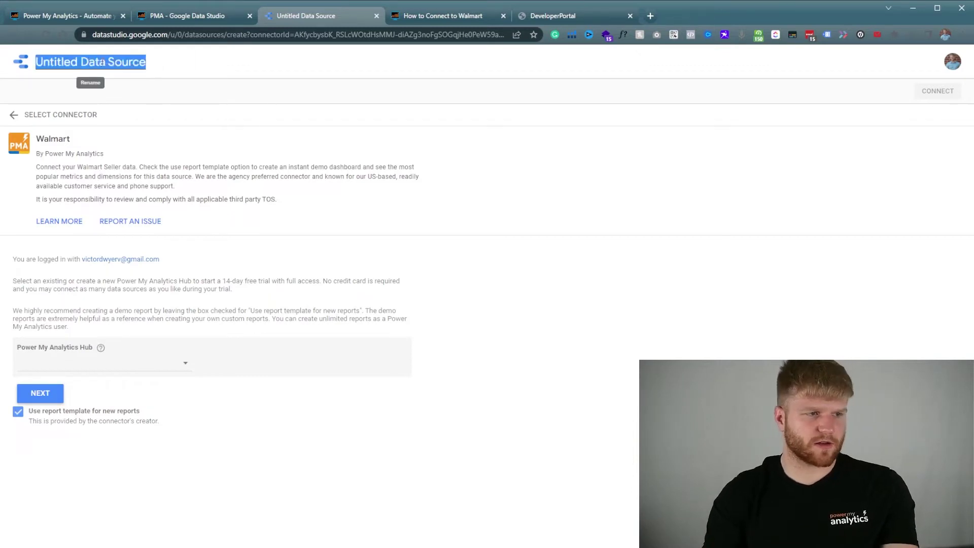
key("BackSpace")
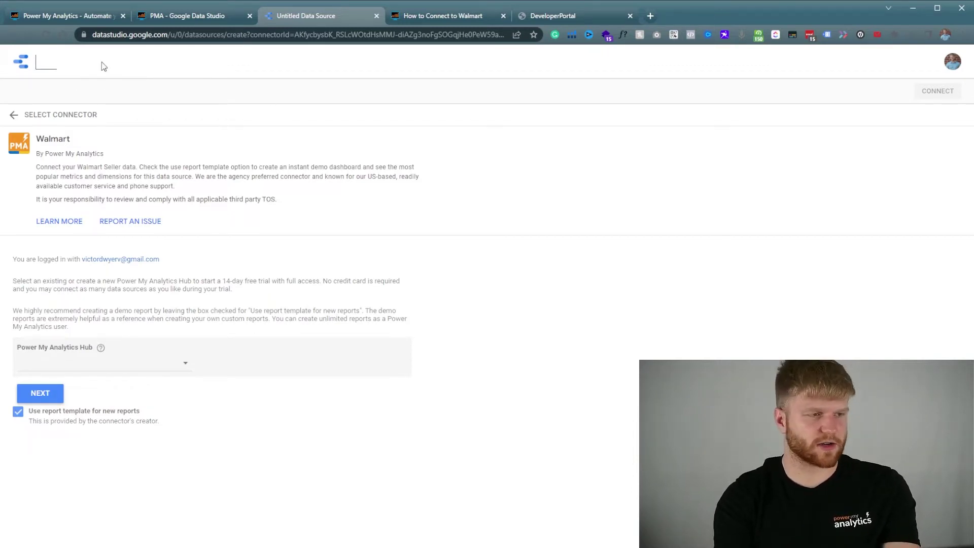
type("Walmart")
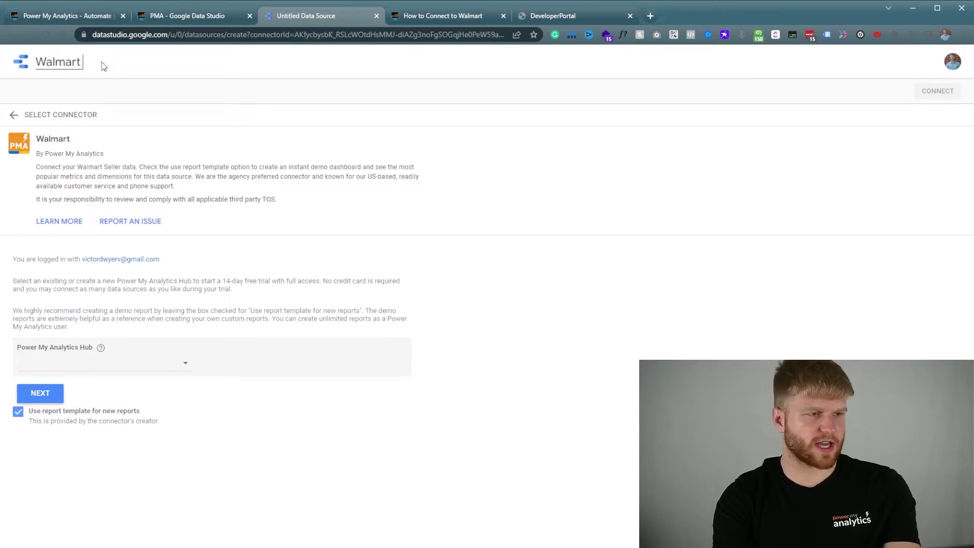
type(" Test V3")
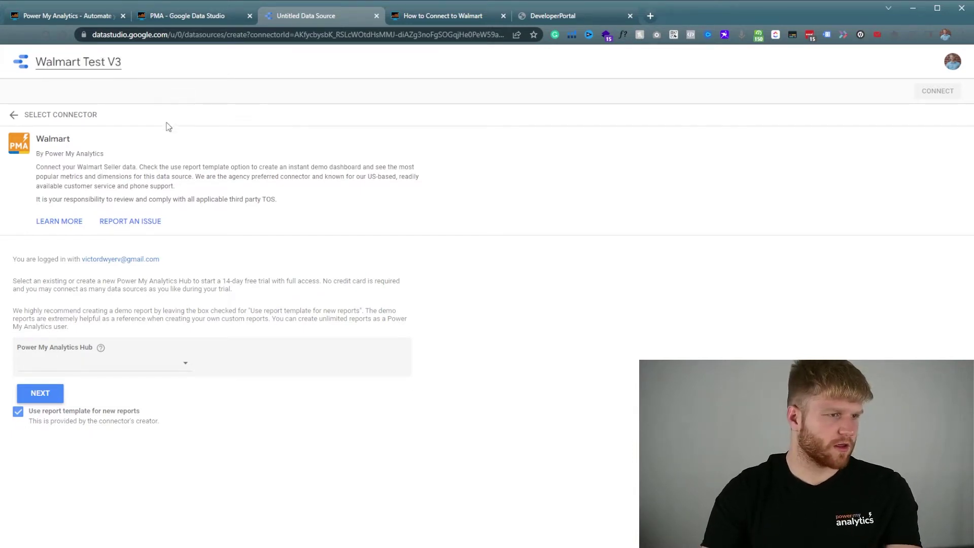
key("Return")
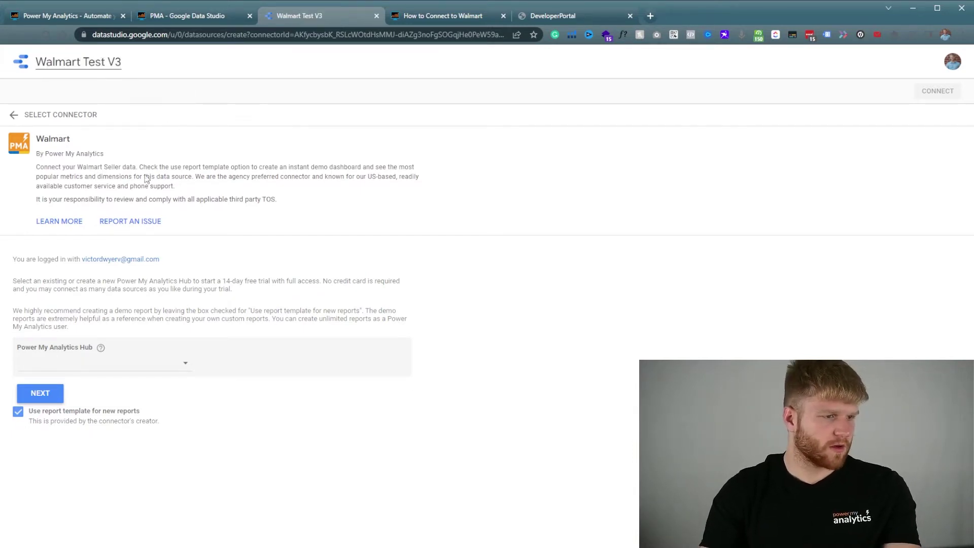
Select the existing Power My Analytics hub and the Walmart Test V3 user account in the connector parameters, and connect the data source
left_click(122, 364)
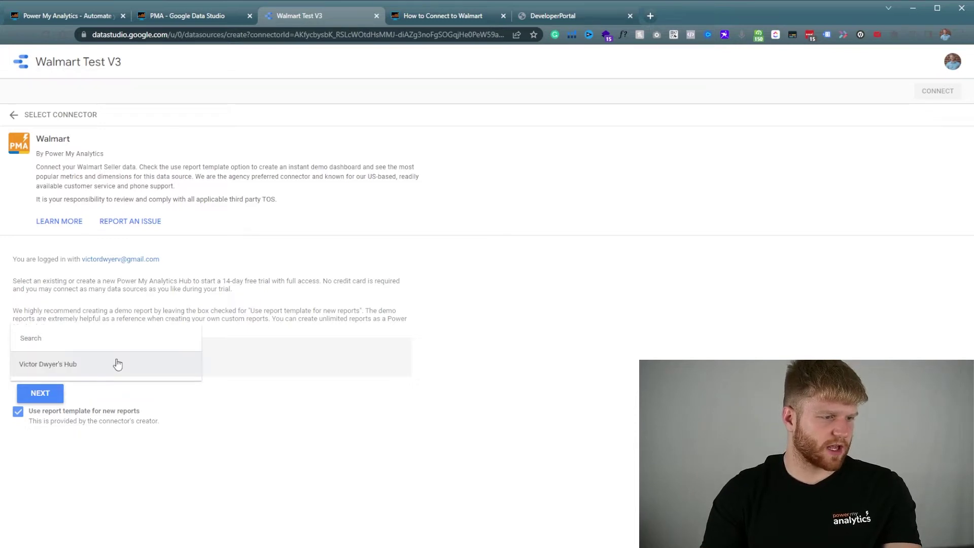
left_click(109, 365)
left_click(48, 393)
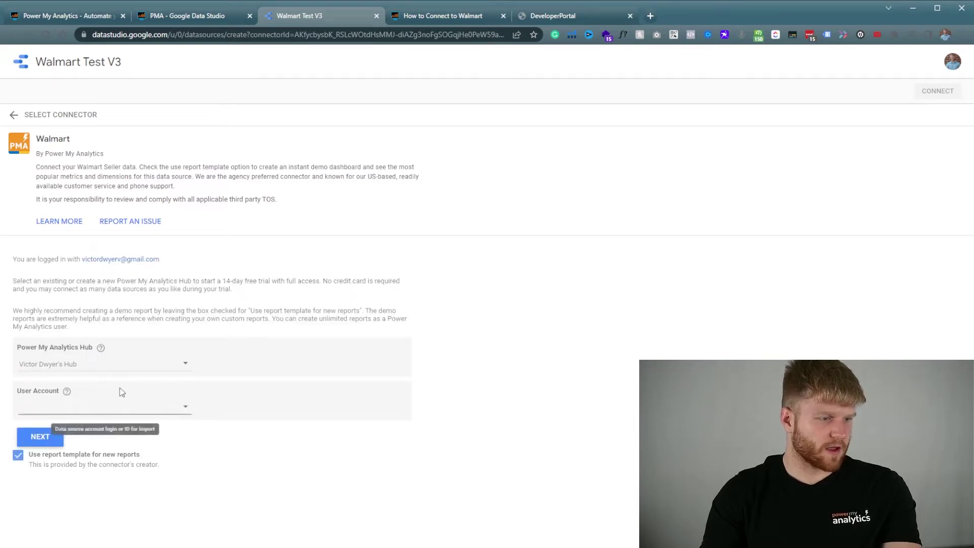
left_click(120, 395)
left_click(101, 432)
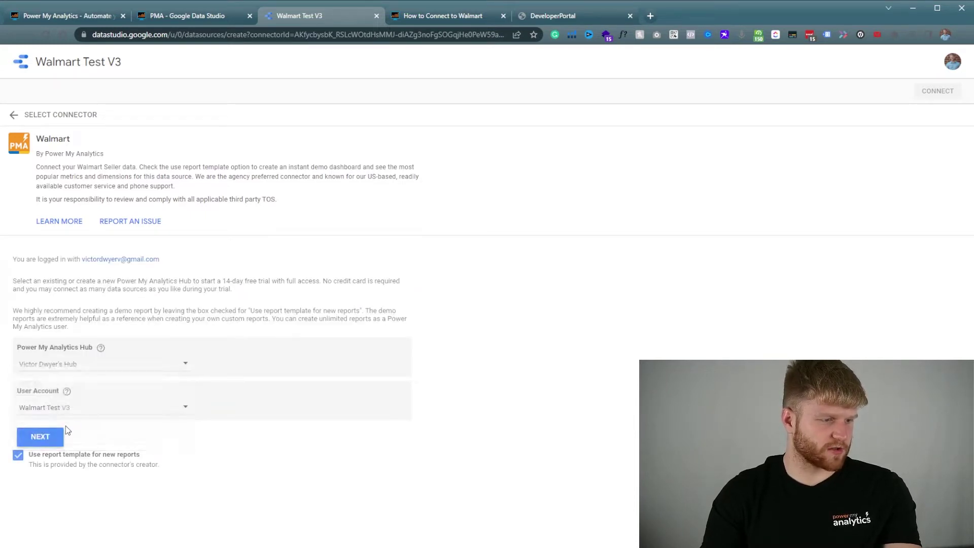
left_click(49, 438)
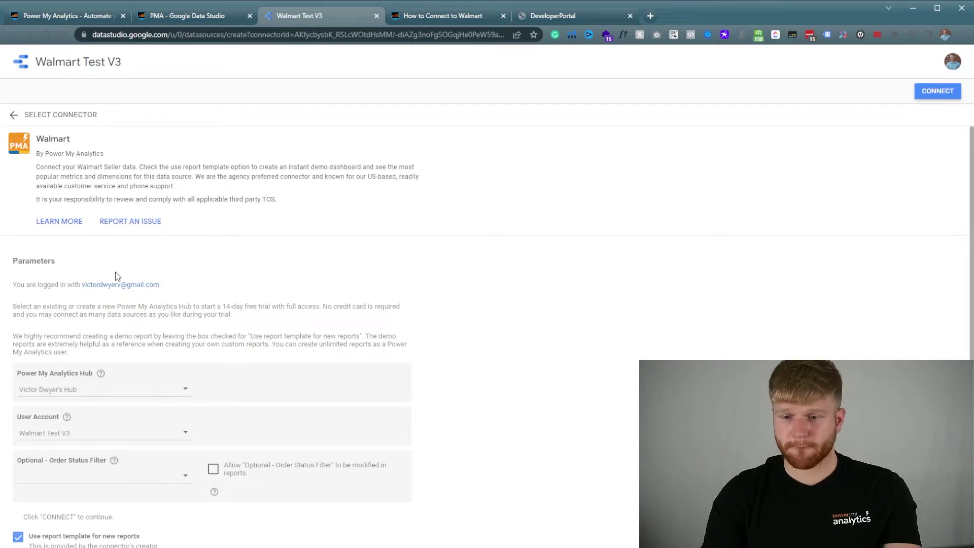
scroll(117, 276, "down", 1)
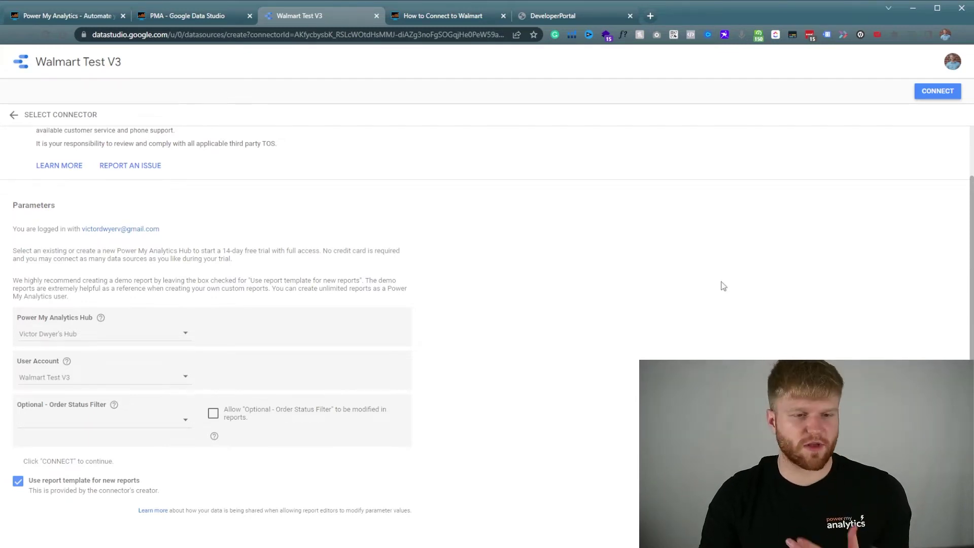
left_click(949, 96)
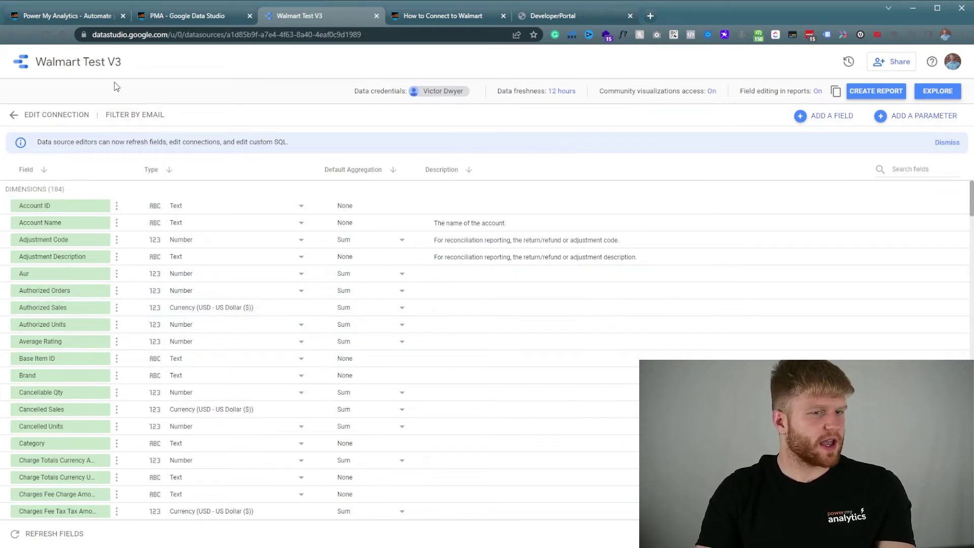
Return to the Data Studio home page and open the Walmart Dashboard report from the recent reports
left_click(20, 61)
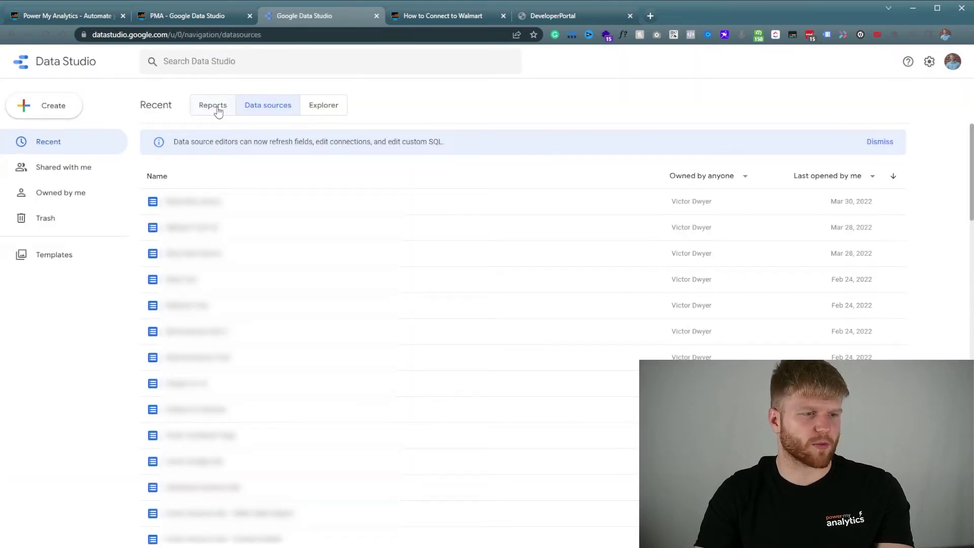
left_click(218, 110)
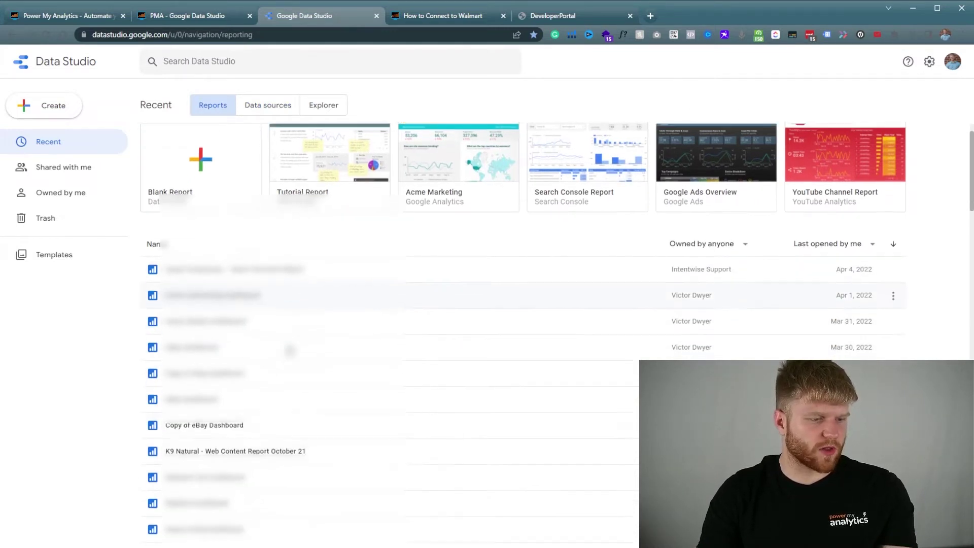
scroll(287, 355, "down", 2)
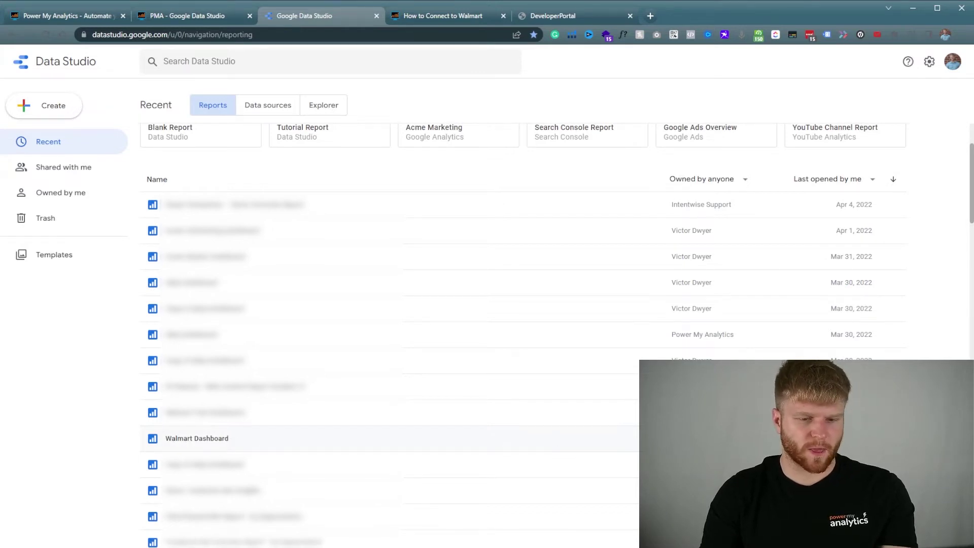
left_click(514, 442)
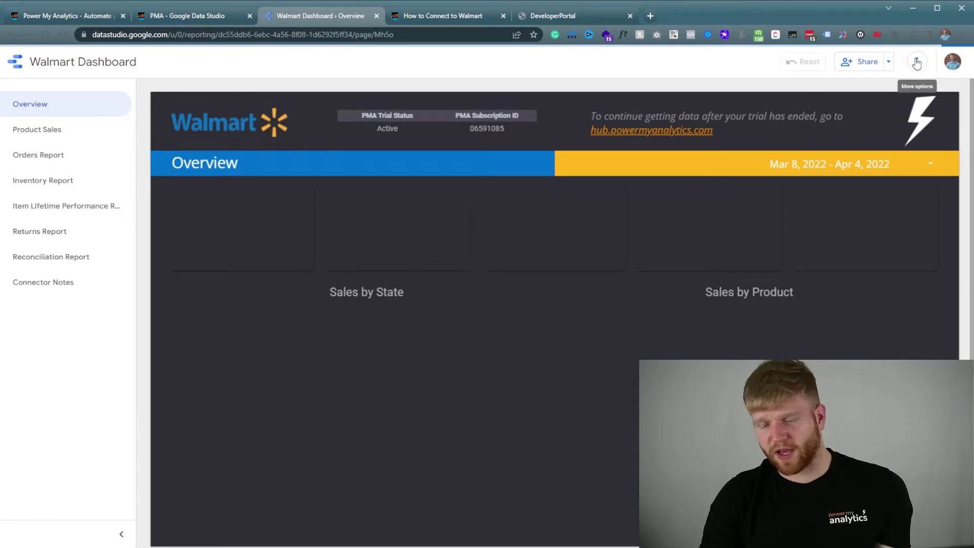
Make a copy of the Walmart Dashboard report using Walmart Test V2 as the new data source
left_click(916, 63)
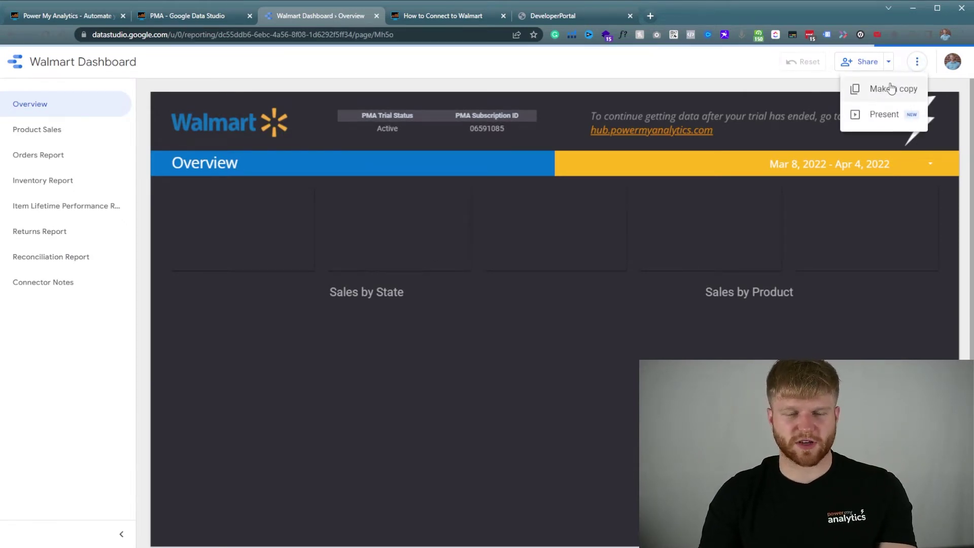
left_click(895, 87)
left_click(577, 296)
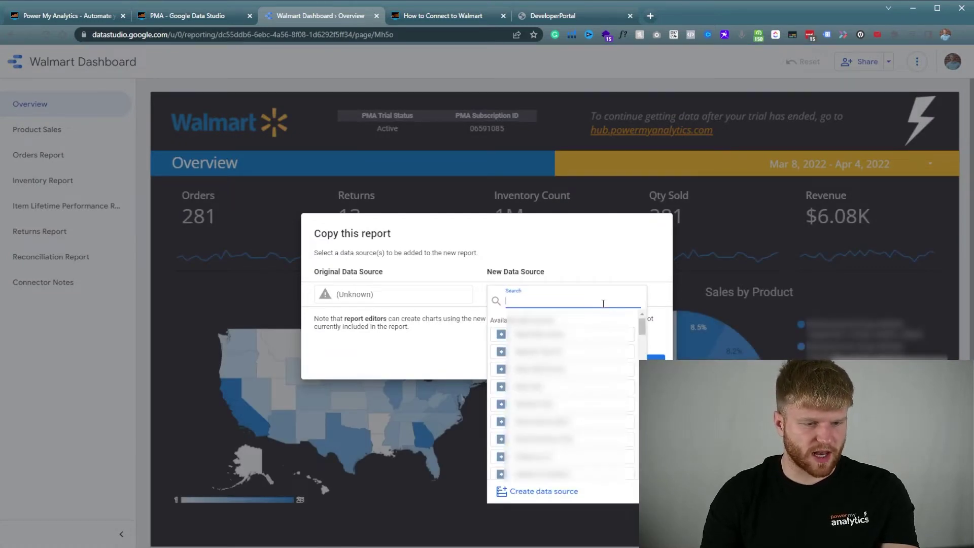
type("walmart")
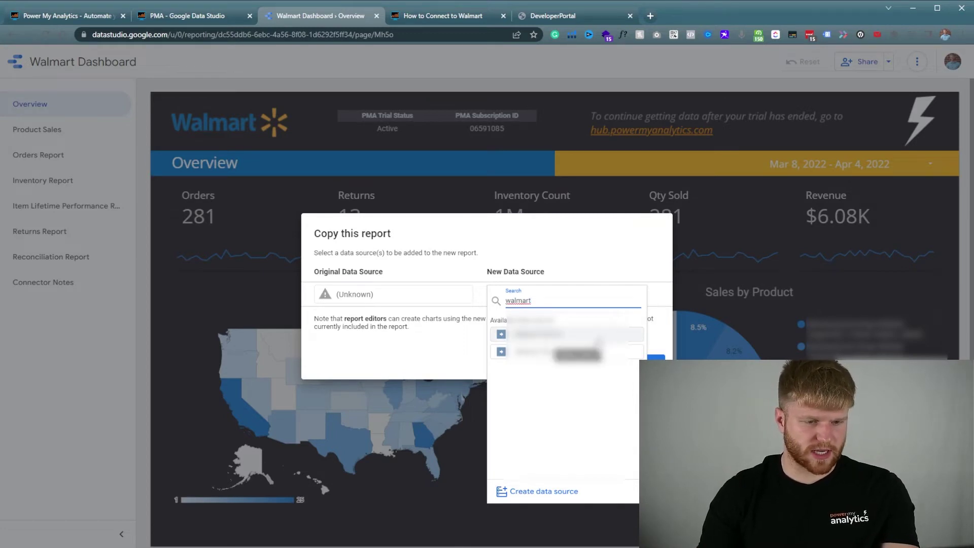
left_click(598, 351)
left_click(620, 364)
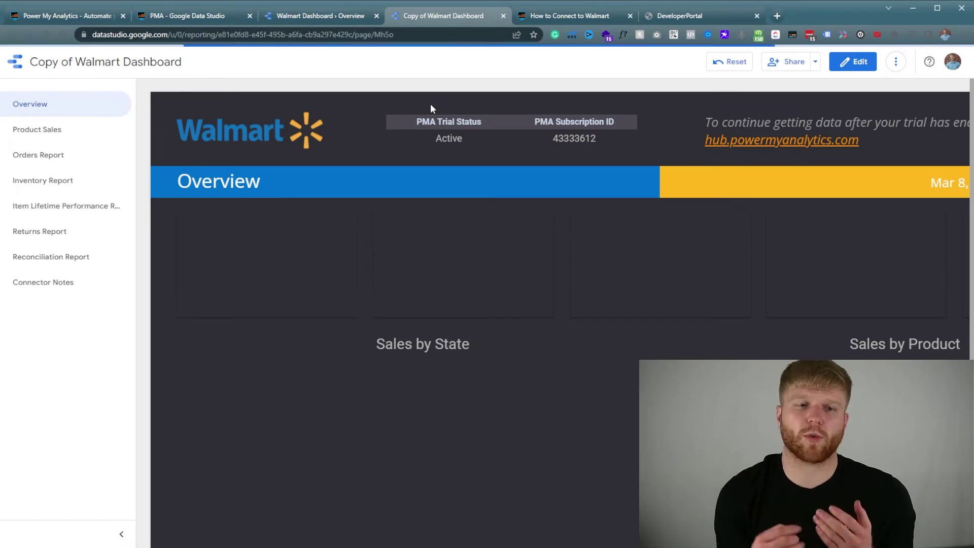
Switch to the Power My Analytics hub, open the Walmart test source's main account, and view the backfill periods available for its connection data
left_click(187, 14)
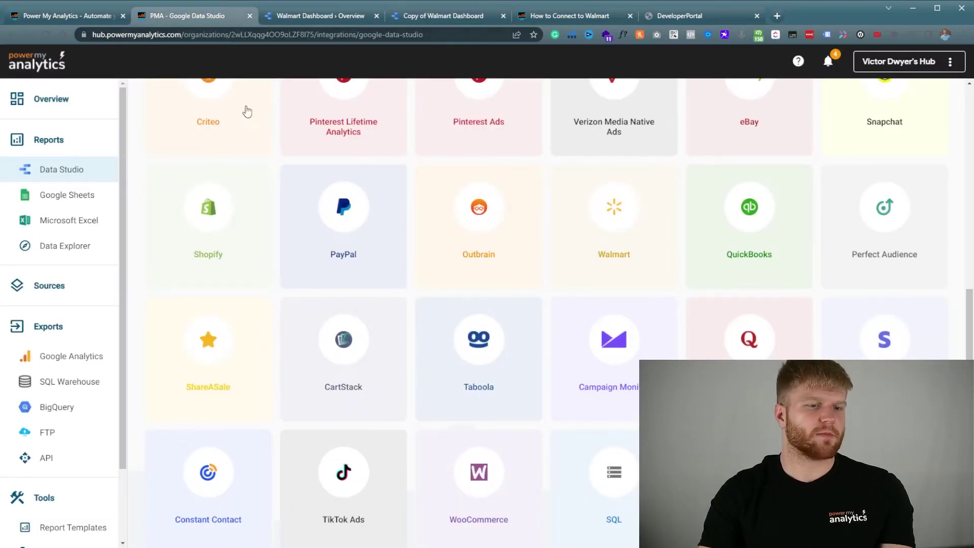
left_click(87, 296)
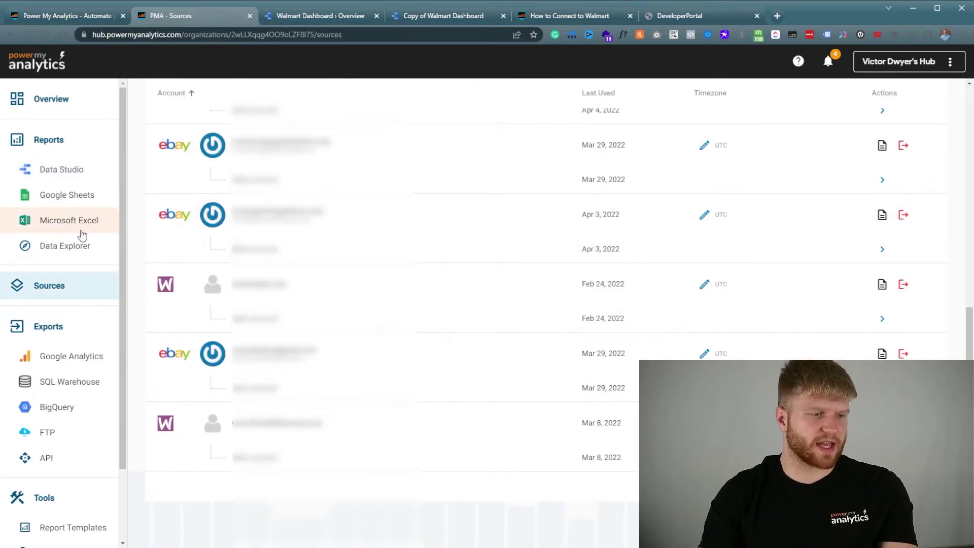
scroll(362, 378, "up", 5)
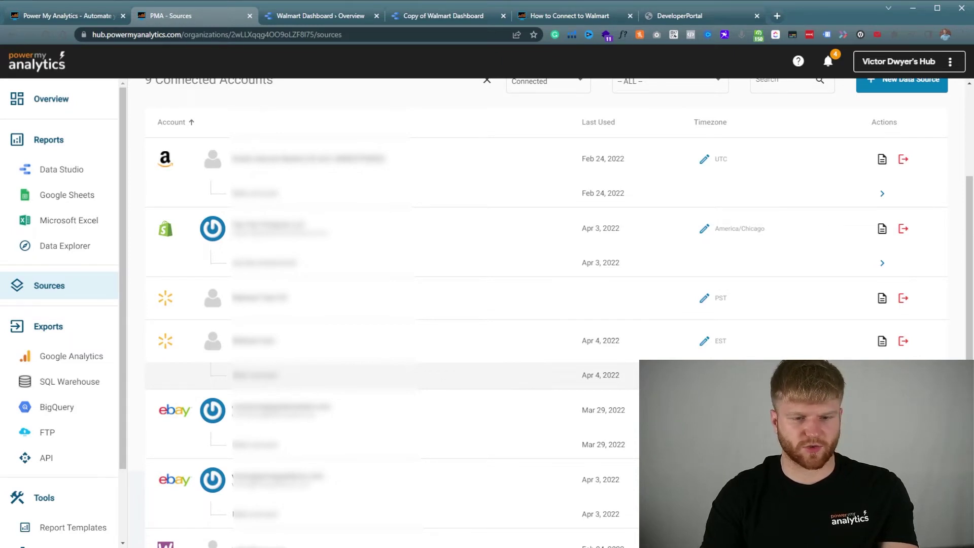
left_click(386, 375)
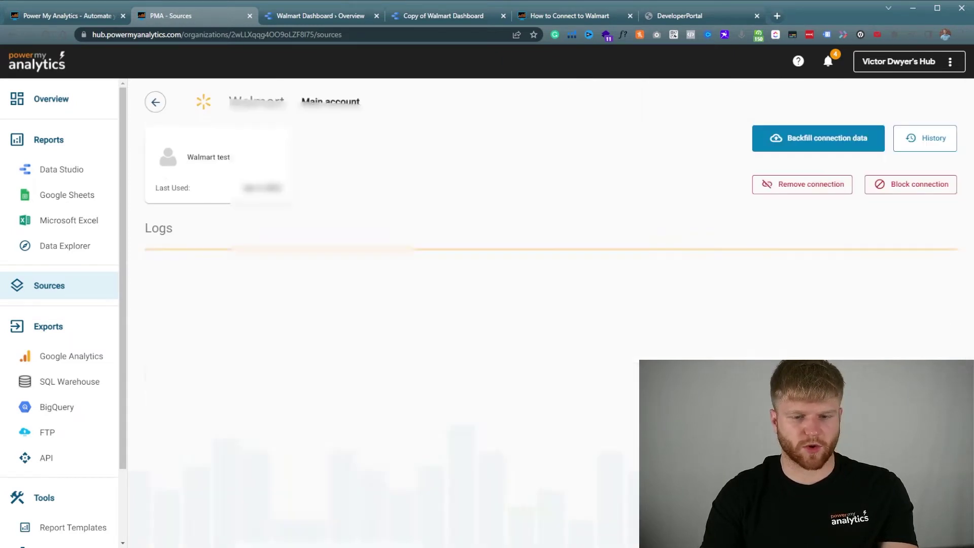
left_click(834, 142)
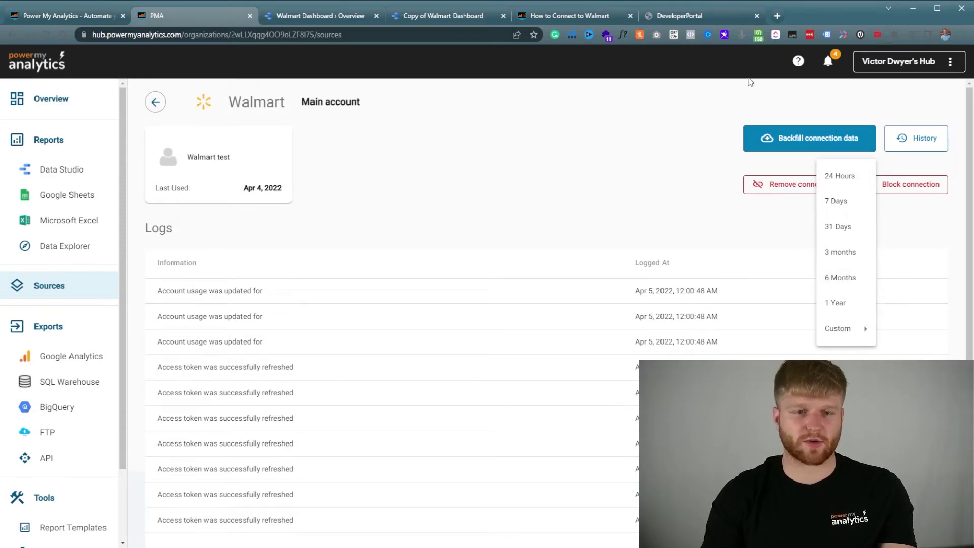
left_click(538, 157)
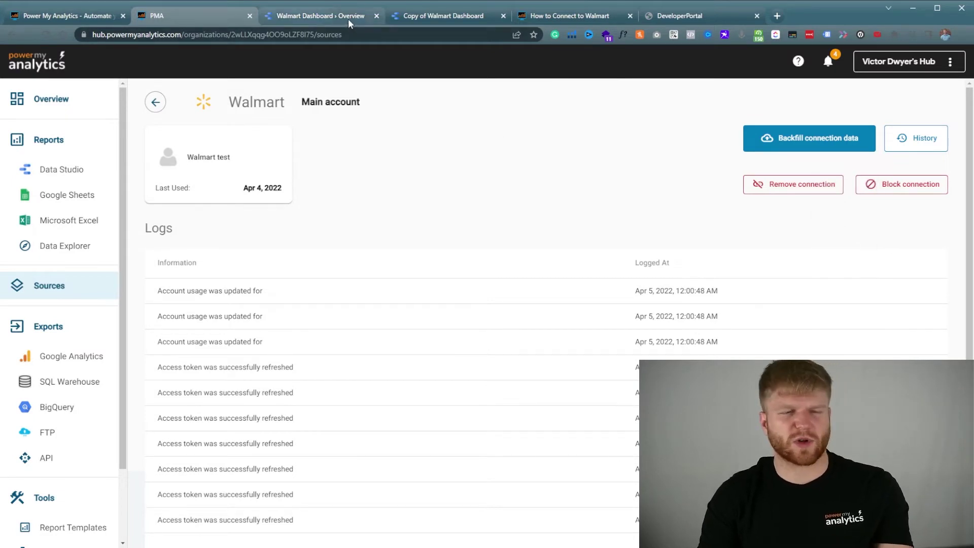
Switch back to the copied Walmart dashboard, open it for editing, and rename it "Walmart Test Dashboard"
left_click(449, 13)
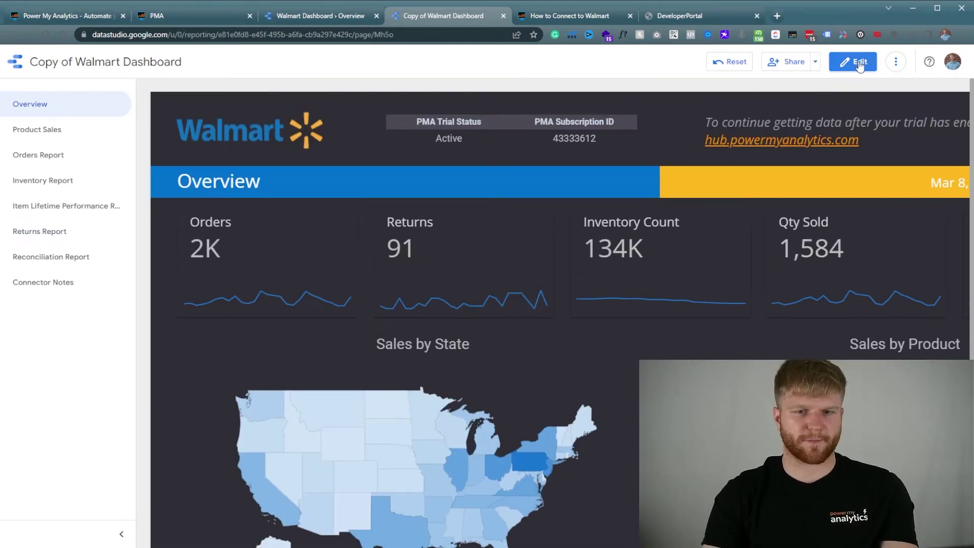
left_click(858, 64)
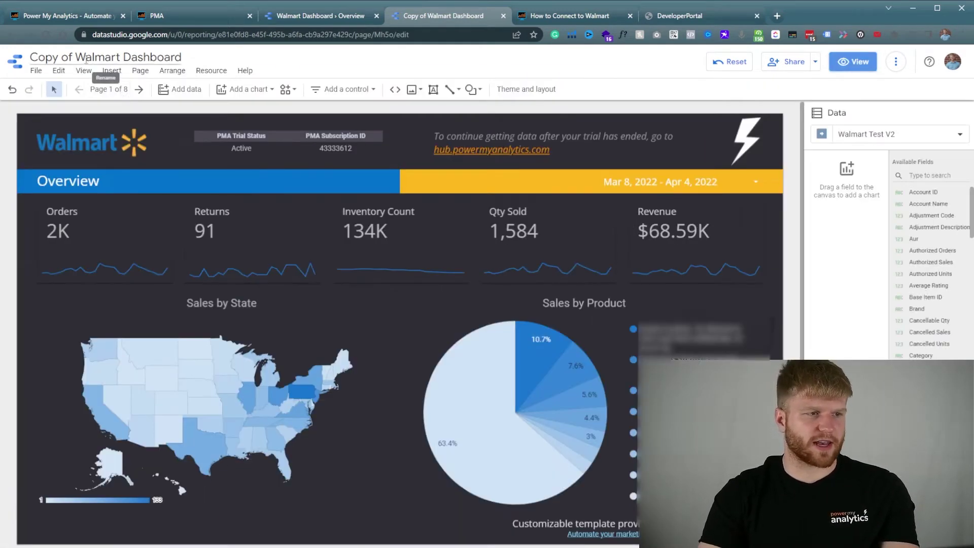
left_click_drag(75, 56, 30, 56)
key("BackSpace")
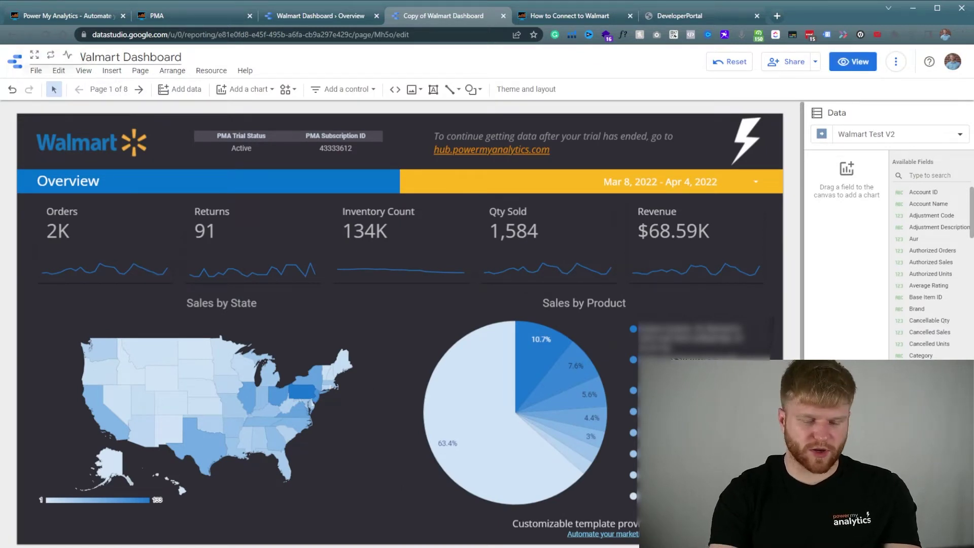
left_click(102, 56)
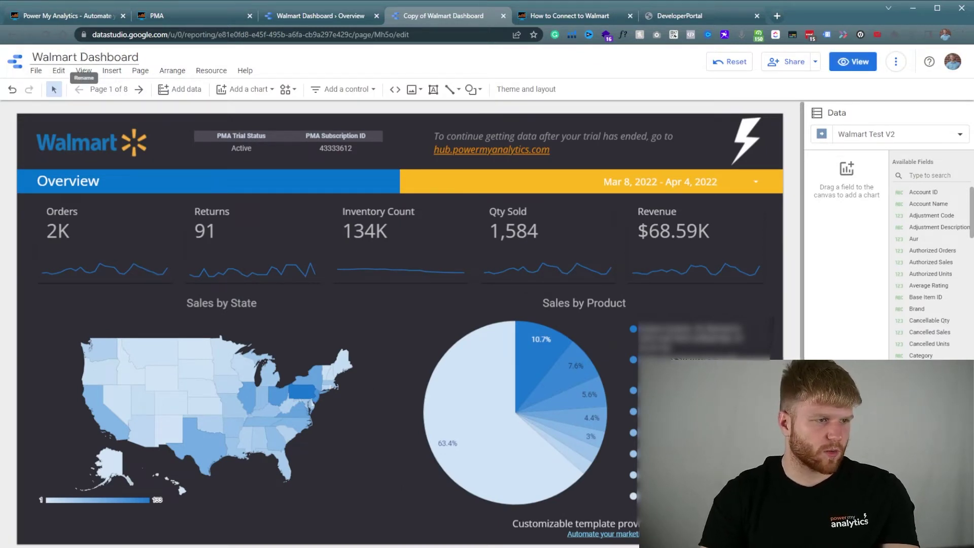
type("Test")
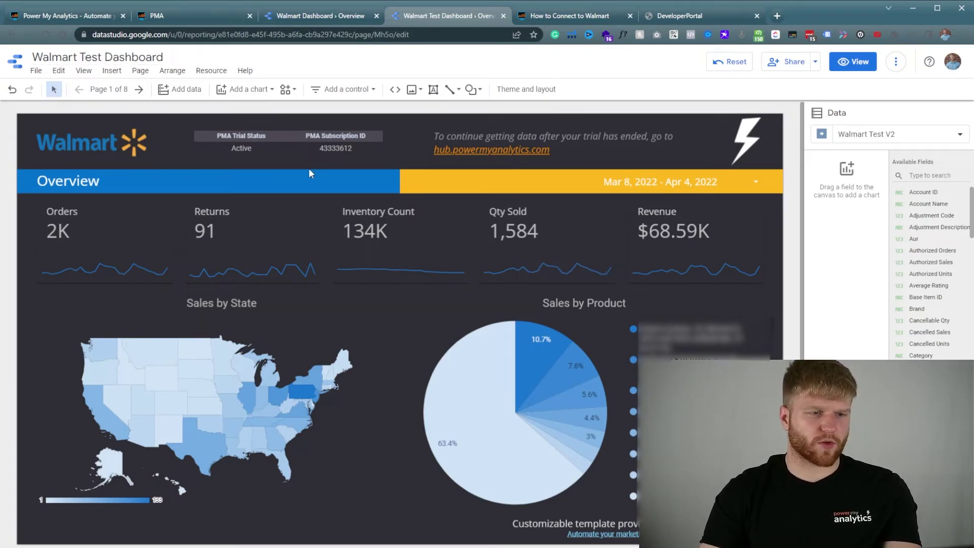
Set the Overview page's canvas height to 4000 px in the current page settings
left_click(134, 72)
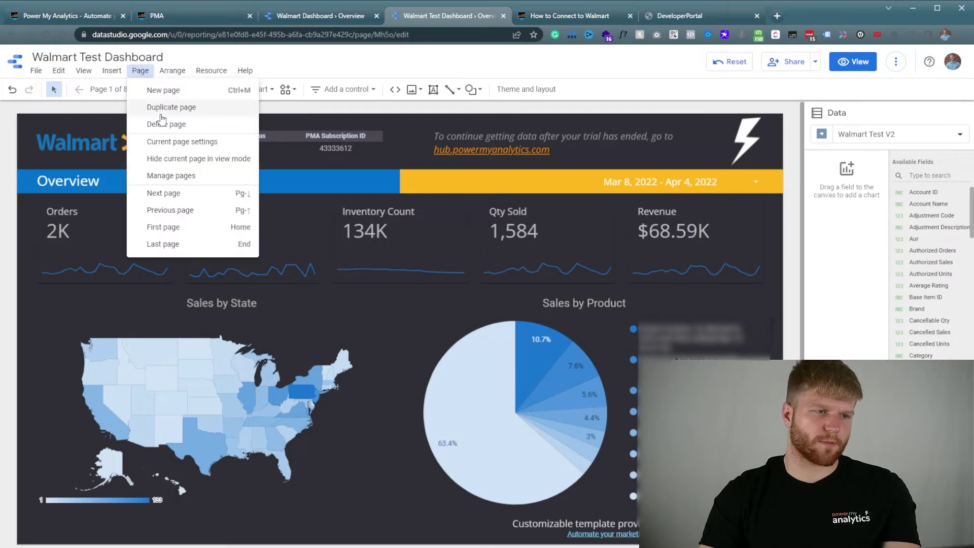
left_click(208, 148)
left_click(918, 151)
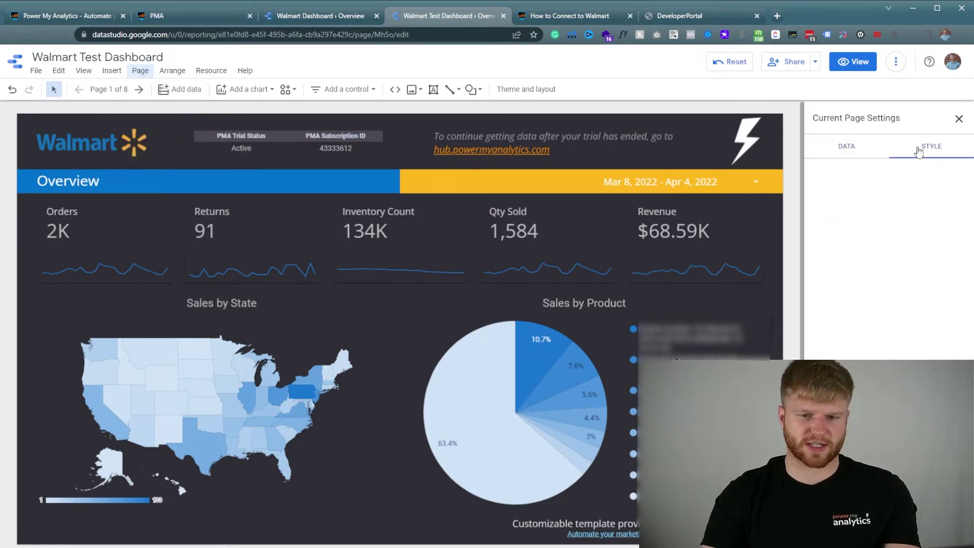
left_click(904, 276)
type("4")
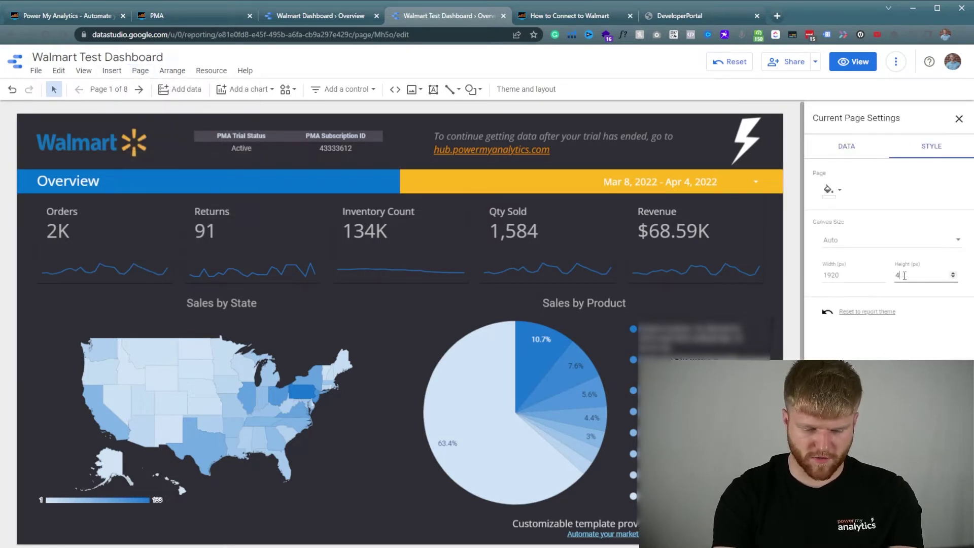
type("000")
scroll(536, 242, "down", 5)
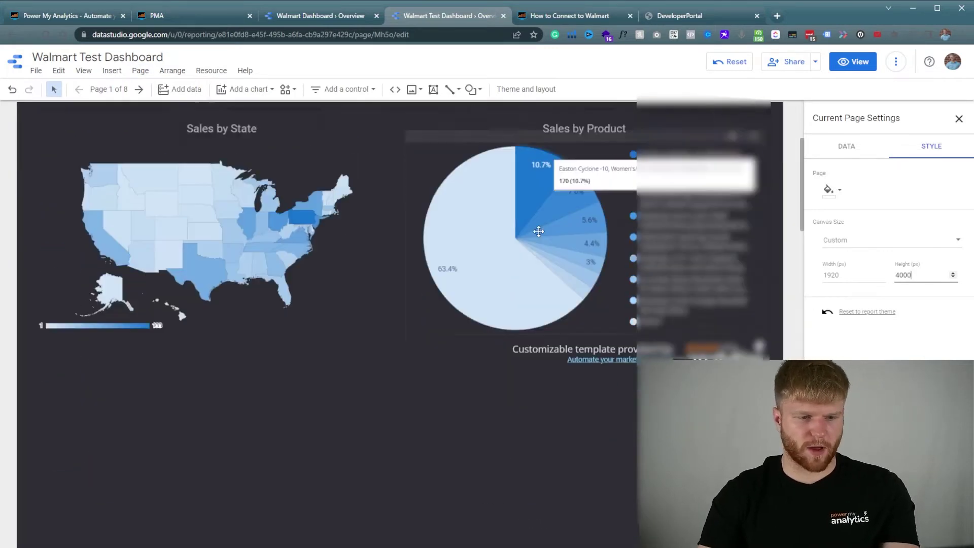
Delete the customizable-template credit text beneath the sales charts on the Overview page
scroll(537, 242, "up", 4)
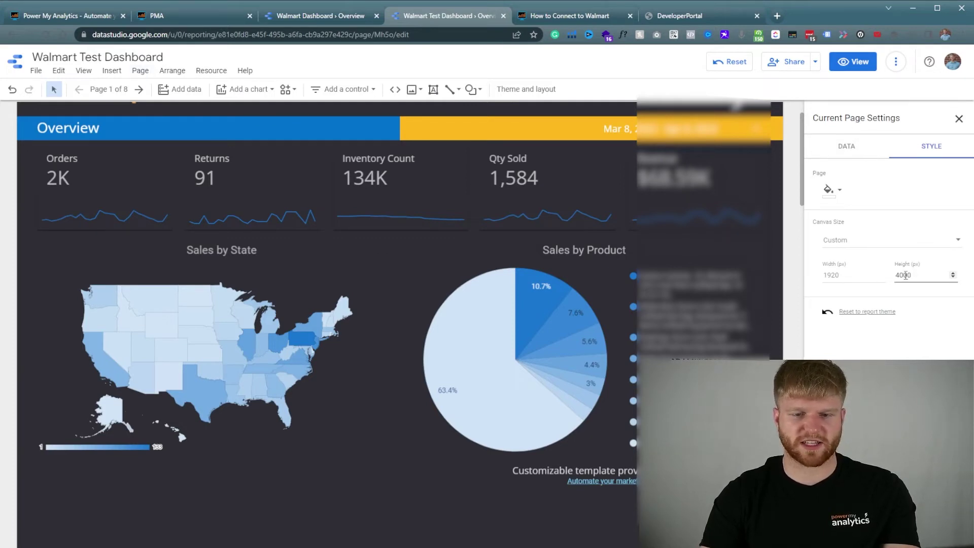
scroll(576, 307, "down", 5)
scroll(624, 319, "up", 4)
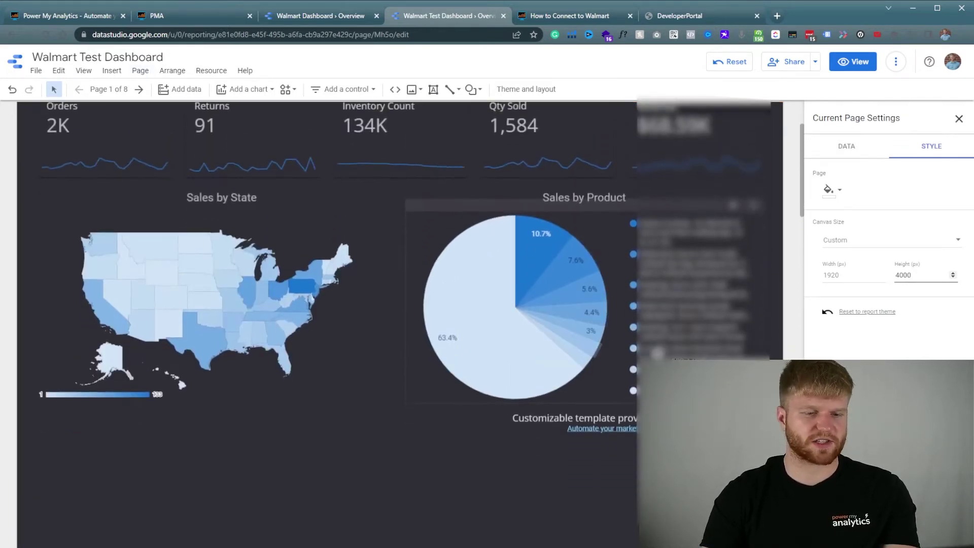
left_click_drag(639, 462, 413, 420)
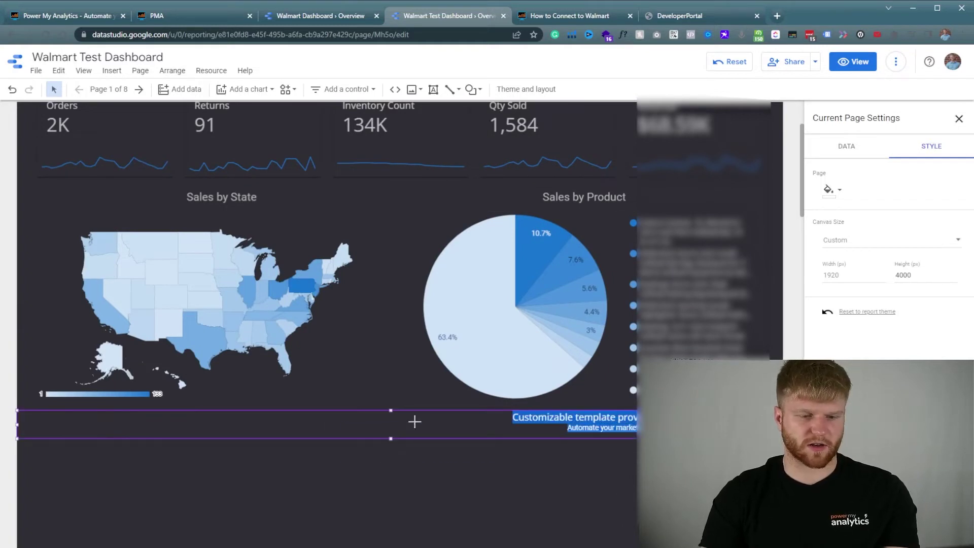
key("Delete")
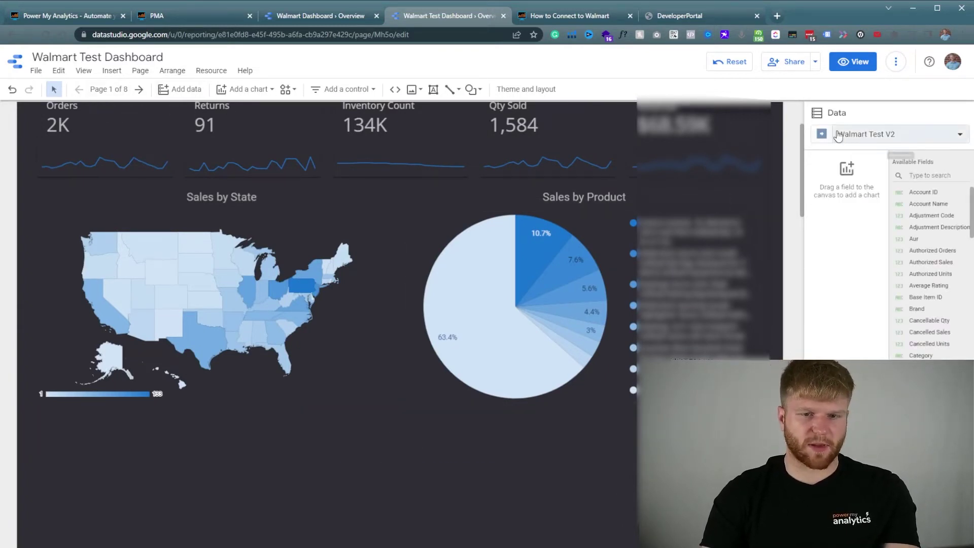
Copy the Product Sales heading and table from their page and place them on the Overview page beneath the sales map and pie chart
left_click(138, 90)
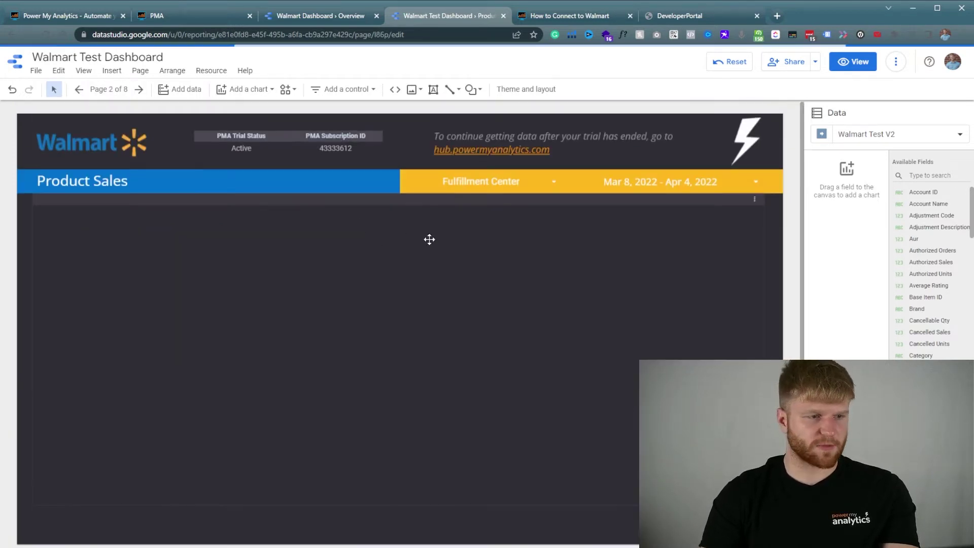
left_click(104, 182)
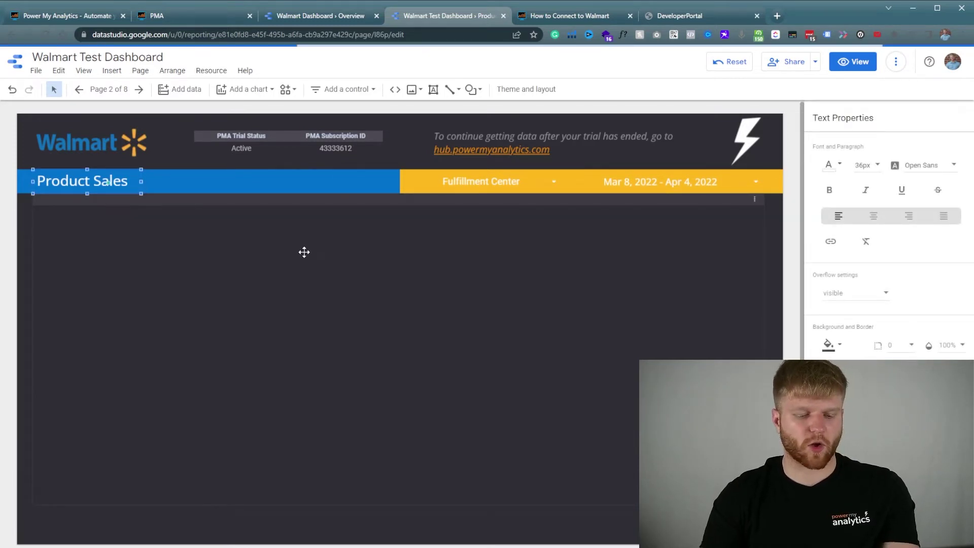
left_click(248, 269, "shift")
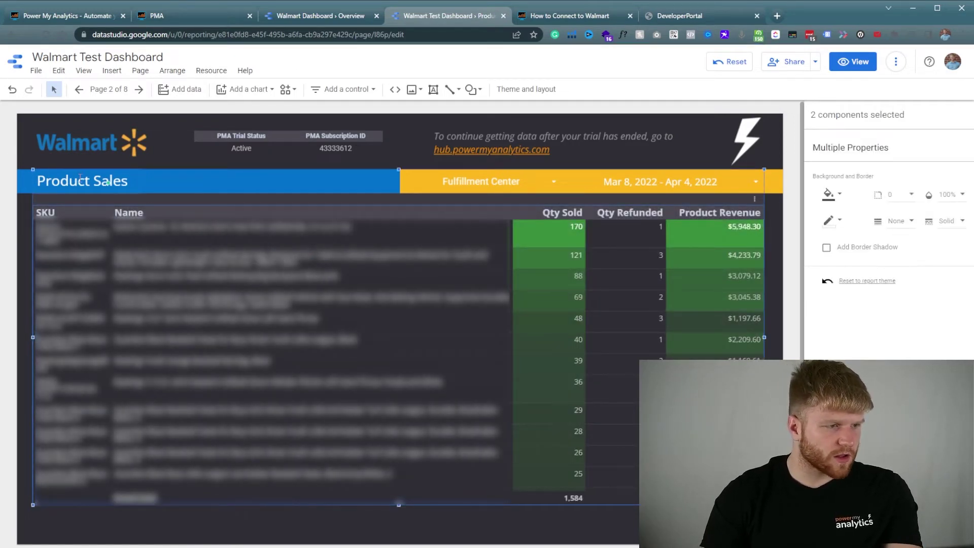
left_click(26, 222)
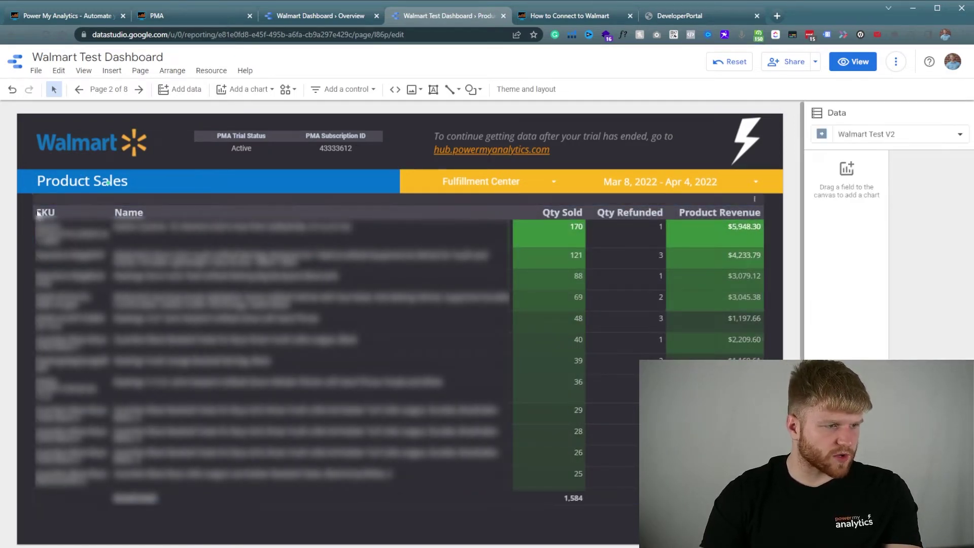
left_click(69, 181)
left_click(96, 272, "shift")
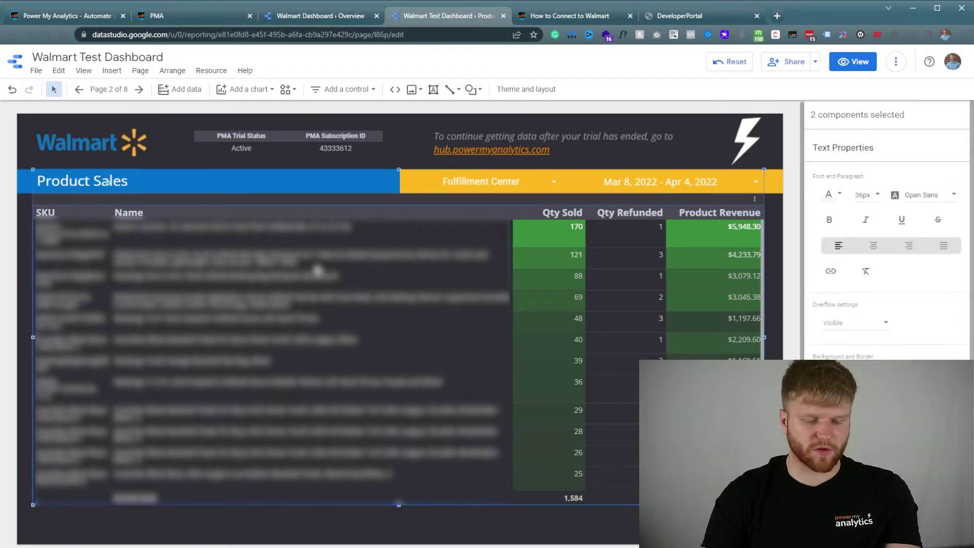
left_click(79, 89)
scroll(327, 365, "down", 3)
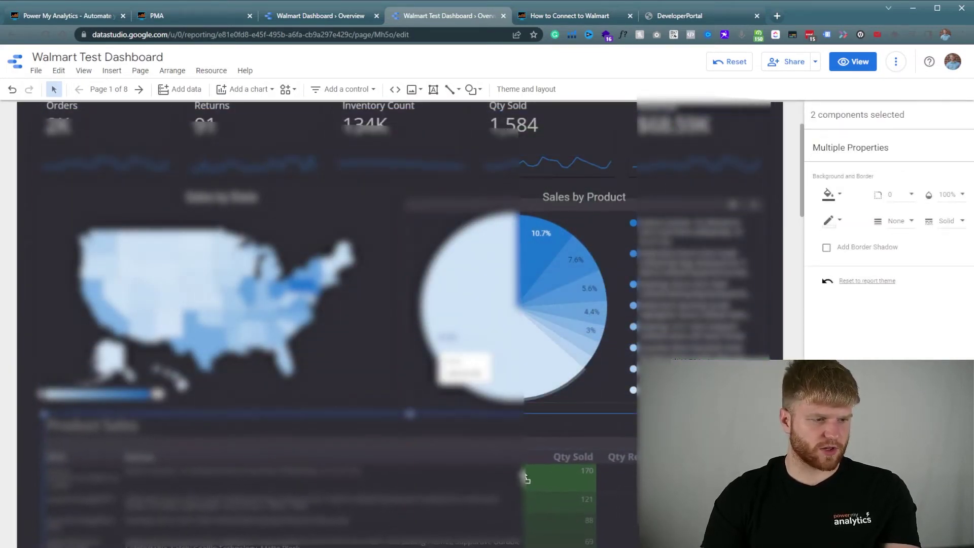
scroll(796, 339, "down", 5)
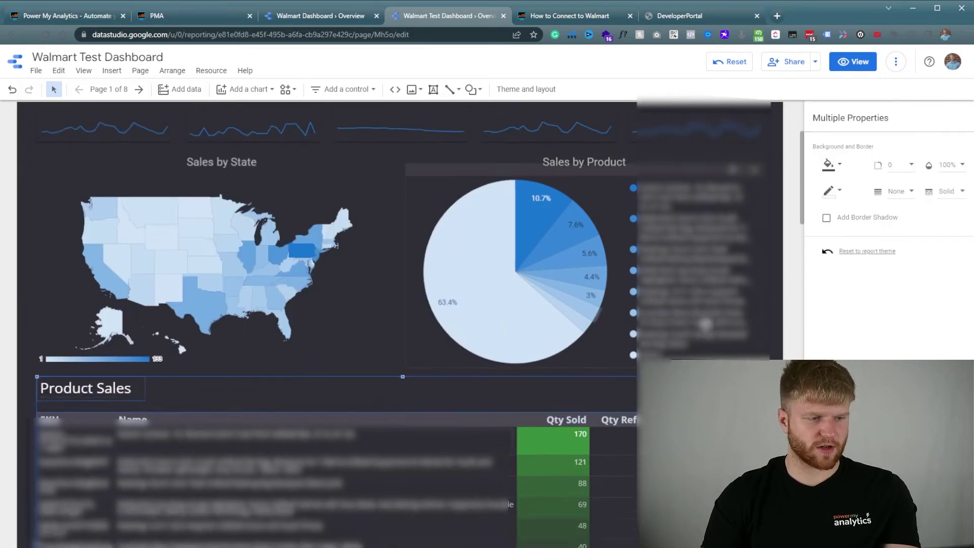
scroll(796, 269, "up", 2)
left_click(788, 267)
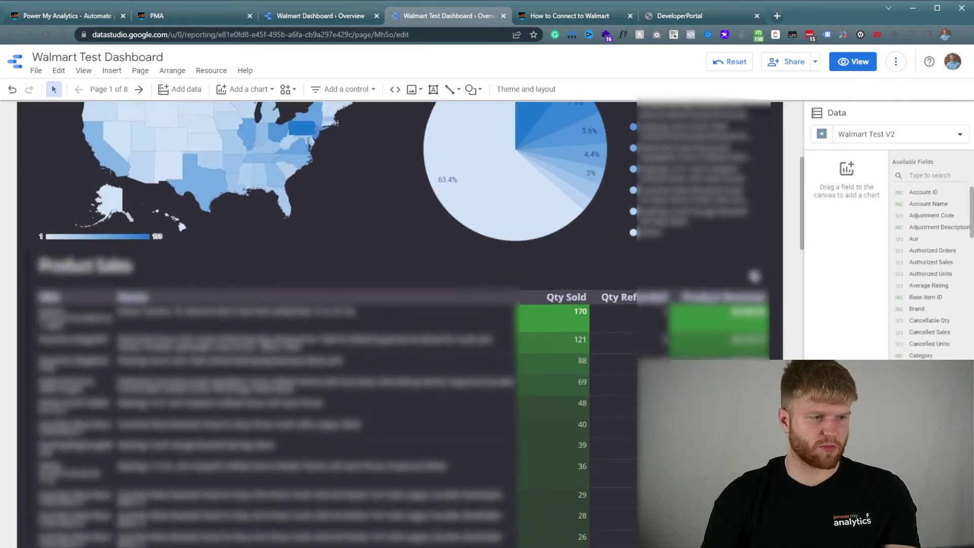
Copy the Inventory Report heading and table from their page and place them on the Overview page beneath the Product Sales table
scroll(788, 267, "up", 3)
left_click(106, 89)
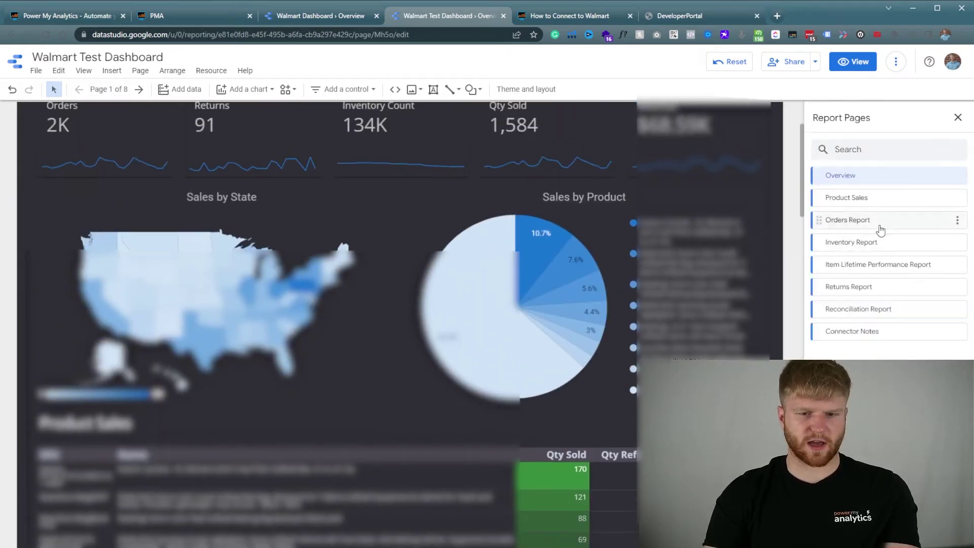
left_click(878, 227)
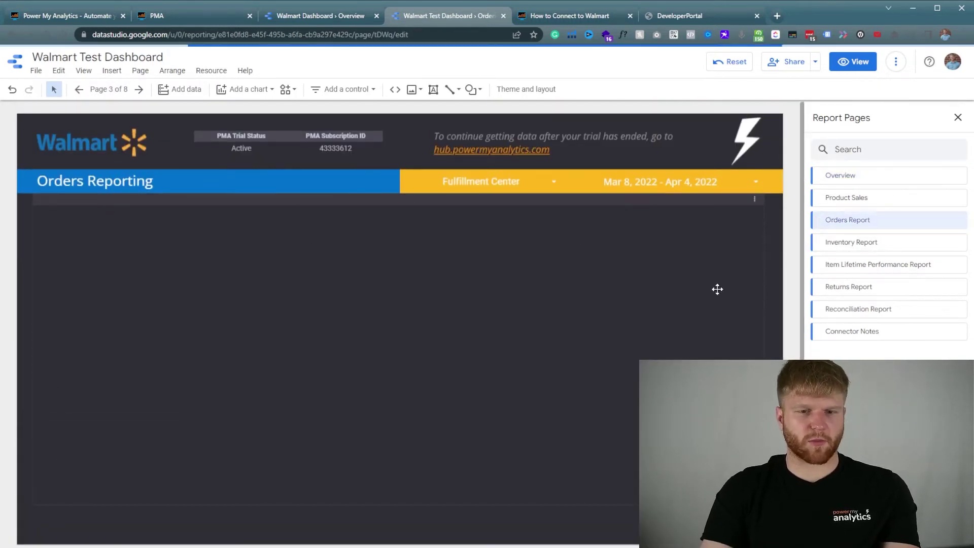
left_click(322, 332)
left_click(89, 208, "shift")
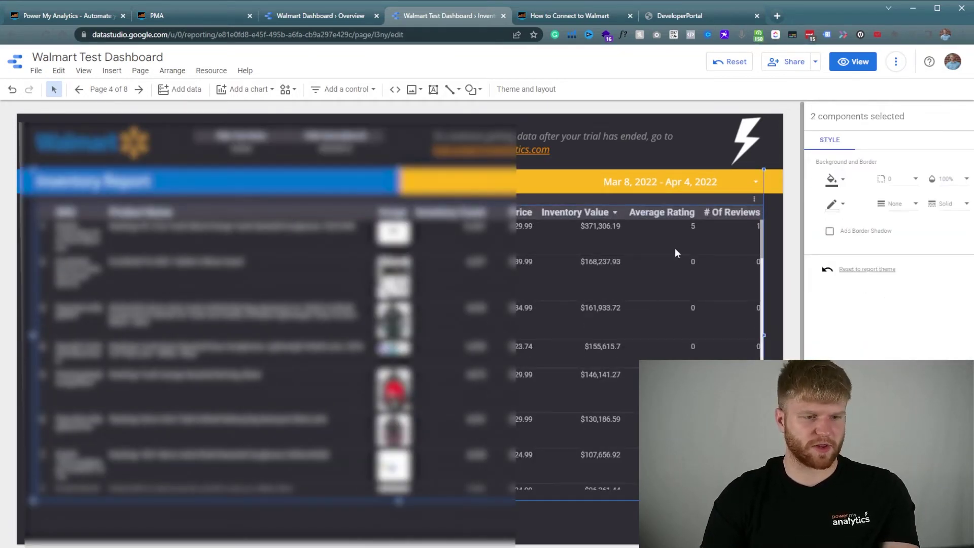
left_click(109, 89)
left_click(907, 183)
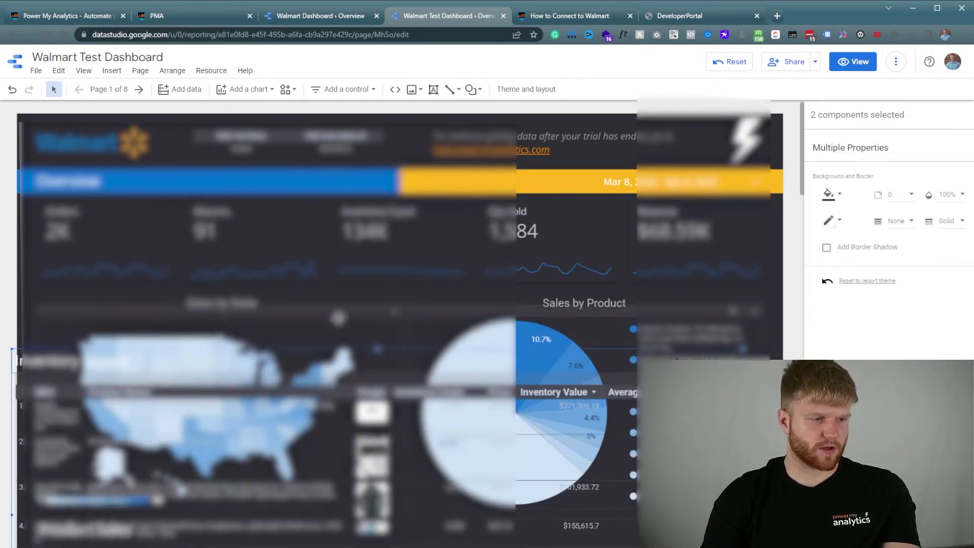
scroll(16, 266, "down", 5)
scroll(16, 266, "down", 5)
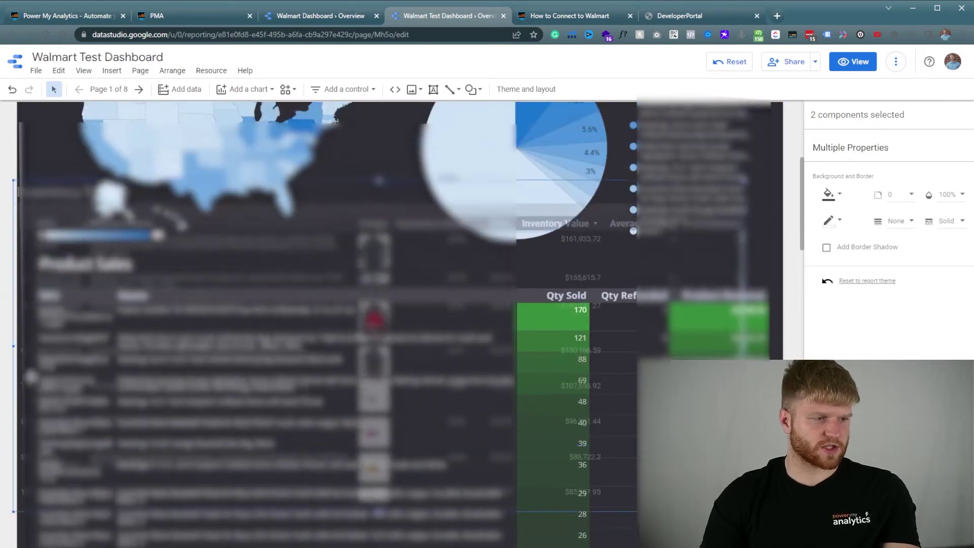
scroll(12, 213, "down", 1)
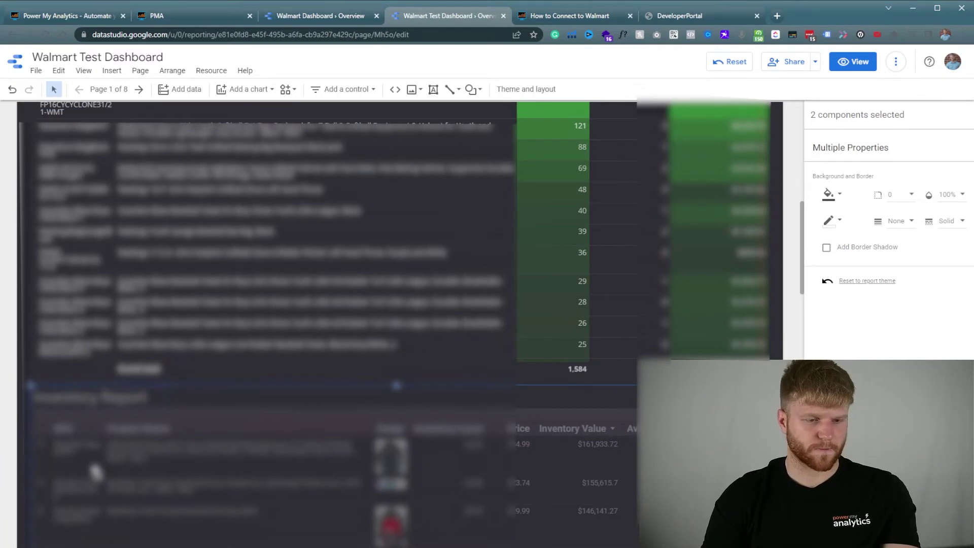
View the Item Lifetime Performance Report page, return to the Overview page and review its combined layout
left_click(109, 89)
left_click_drag(895, 263, 885, 285)
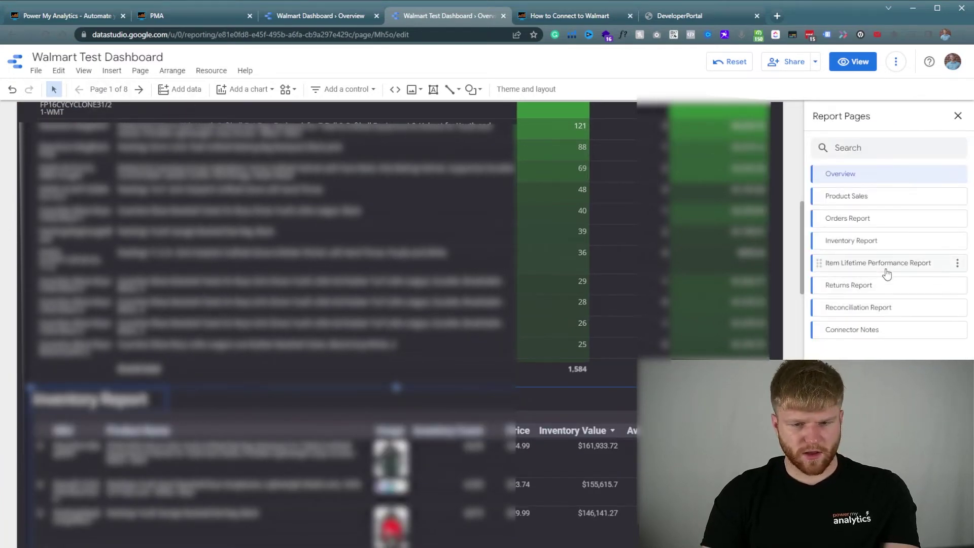
left_click(886, 262)
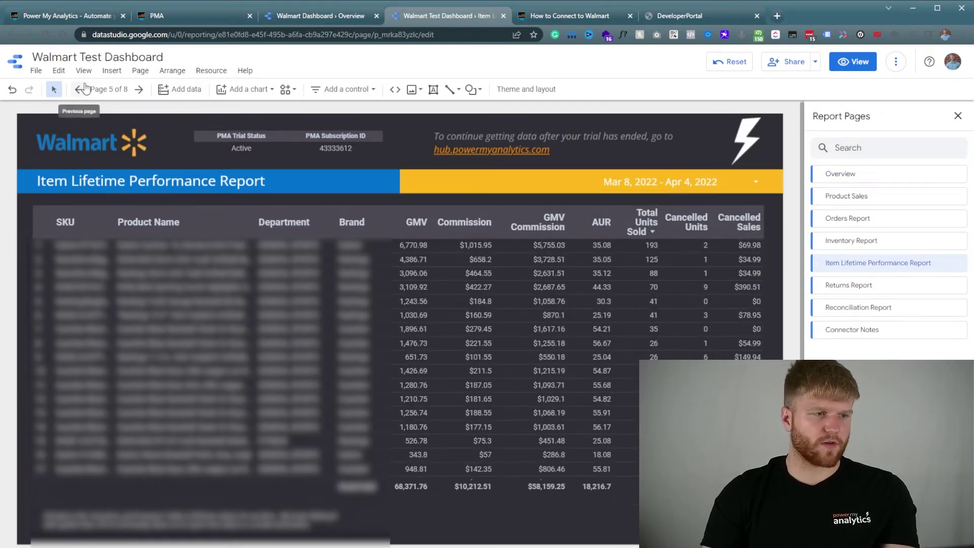
left_click(840, 173)
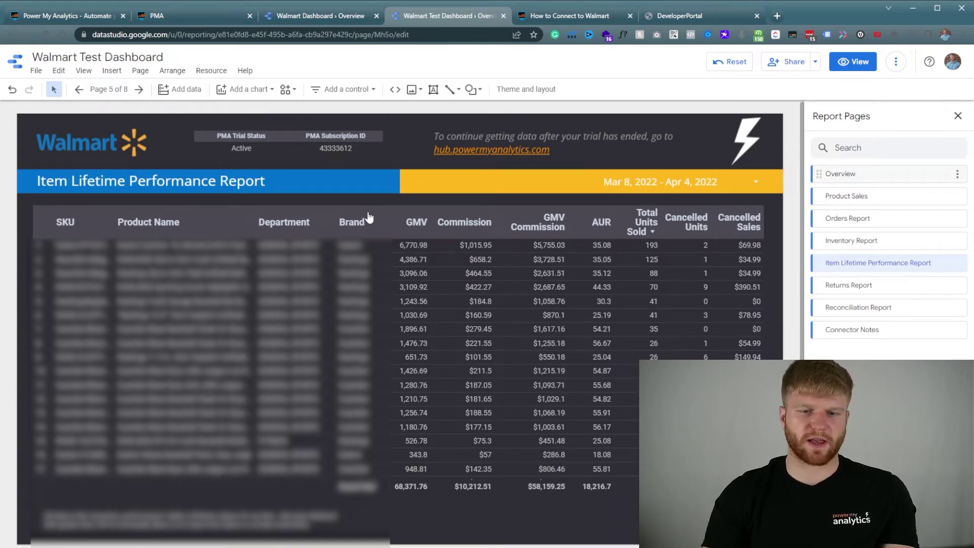
scroll(249, 225, "down", 5)
scroll(637, 265, "down", 10)
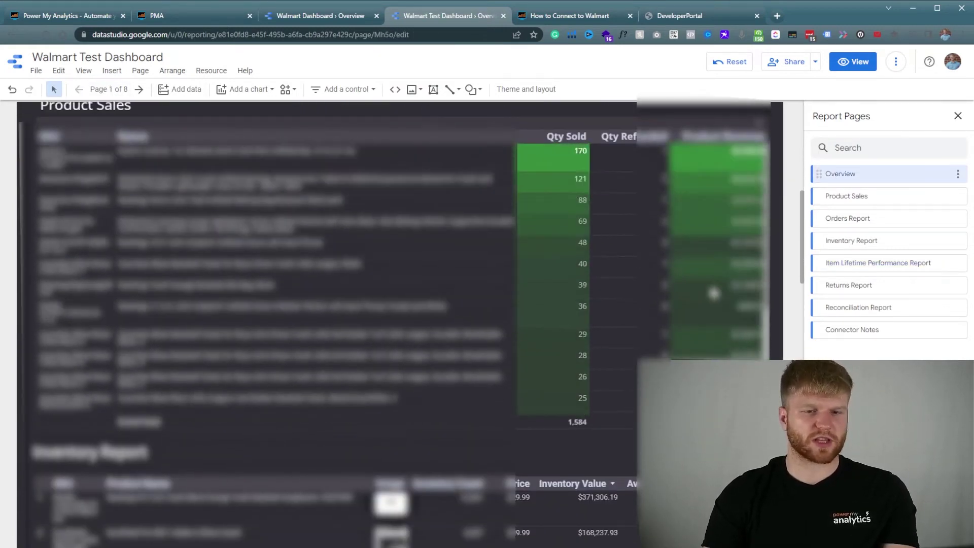
scroll(781, 303, "up", 7)
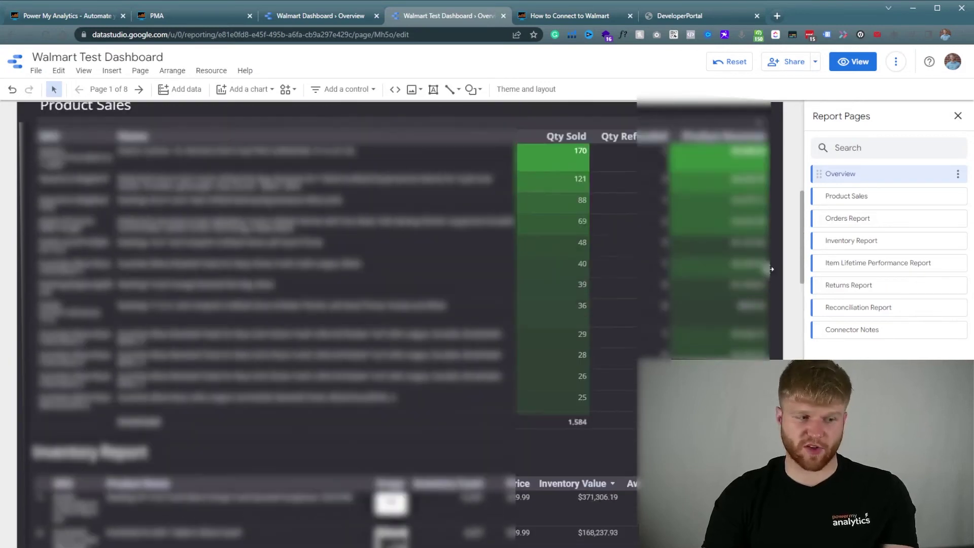
scroll(758, 293, "up", 10)
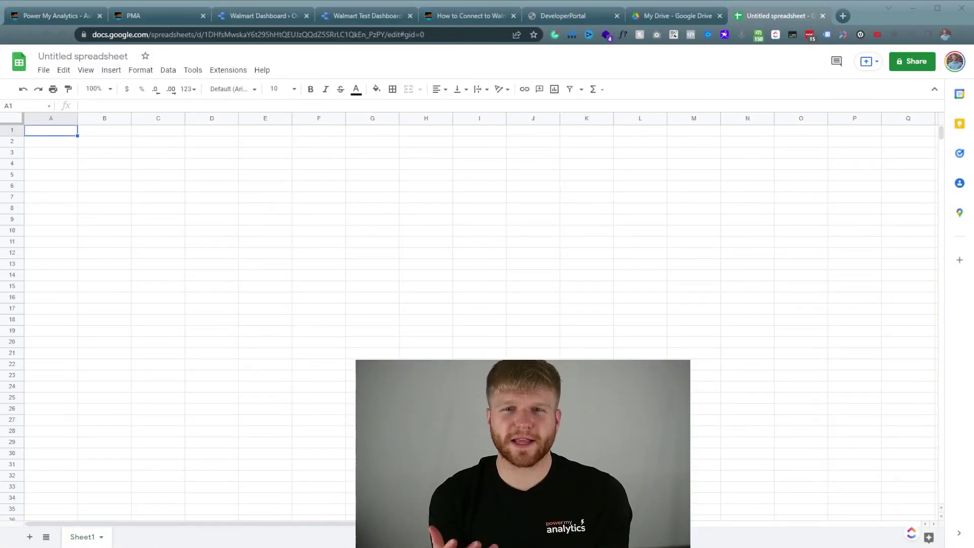
In the blank Google Sheets spreadsheet, rename the file "Walmart Test Sheet" and select cell A1
left_click(81, 56)
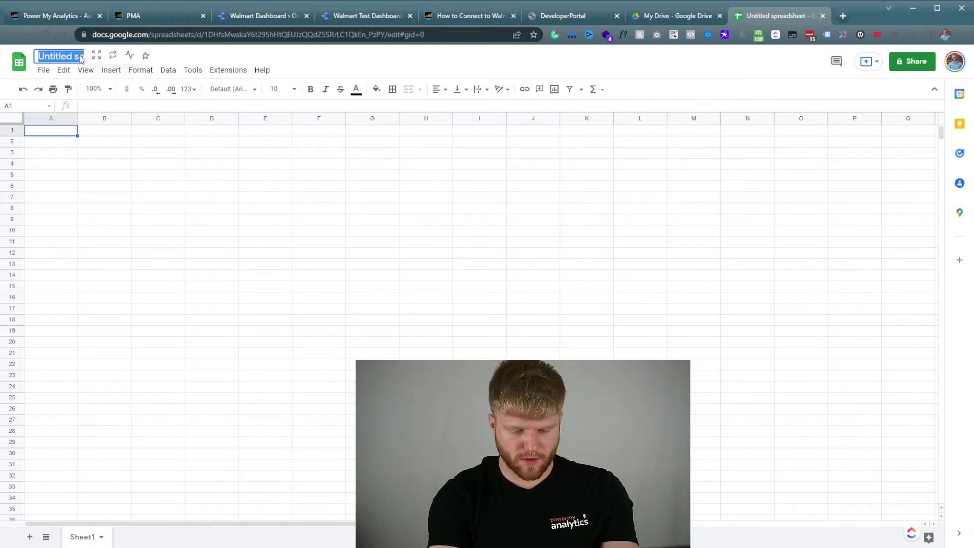
type("Walma")
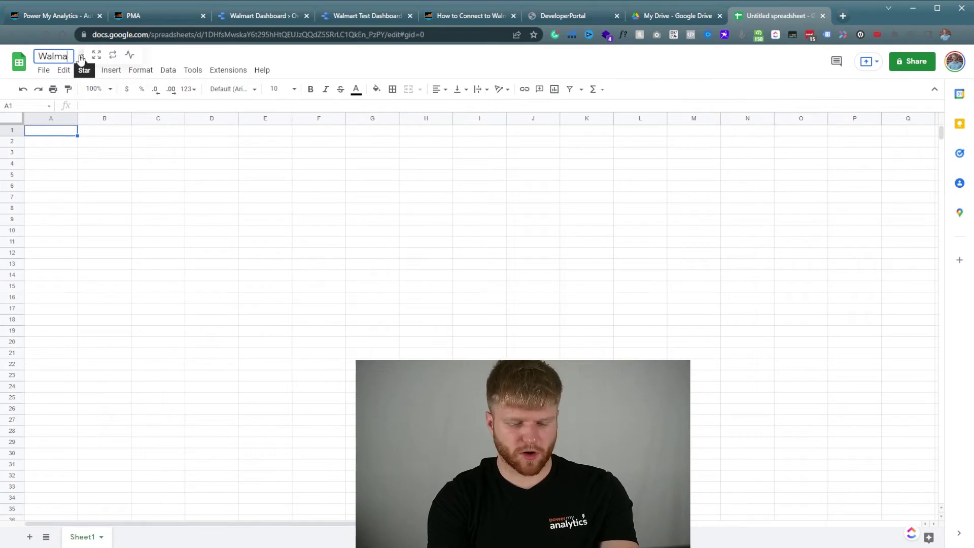
type("rt Te")
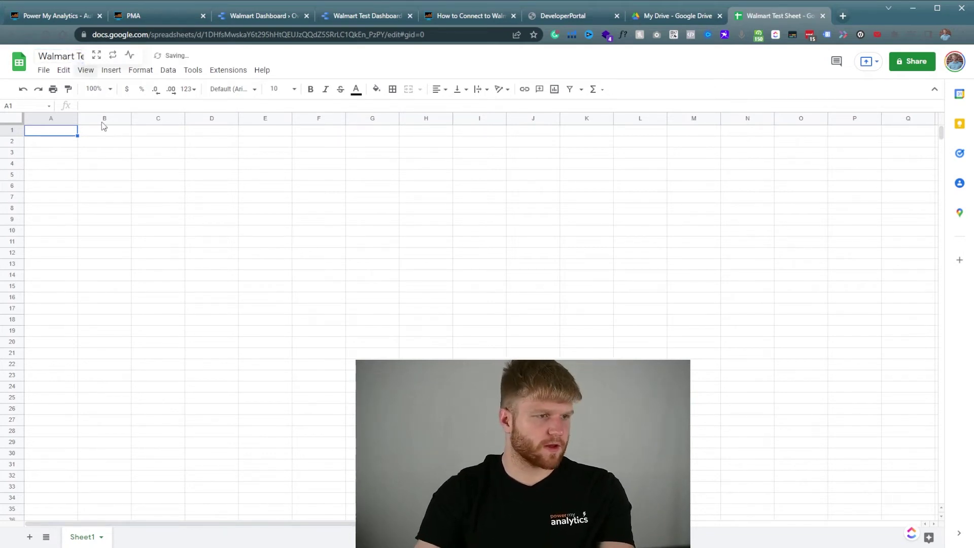
left_click(105, 153)
left_click(47, 133)
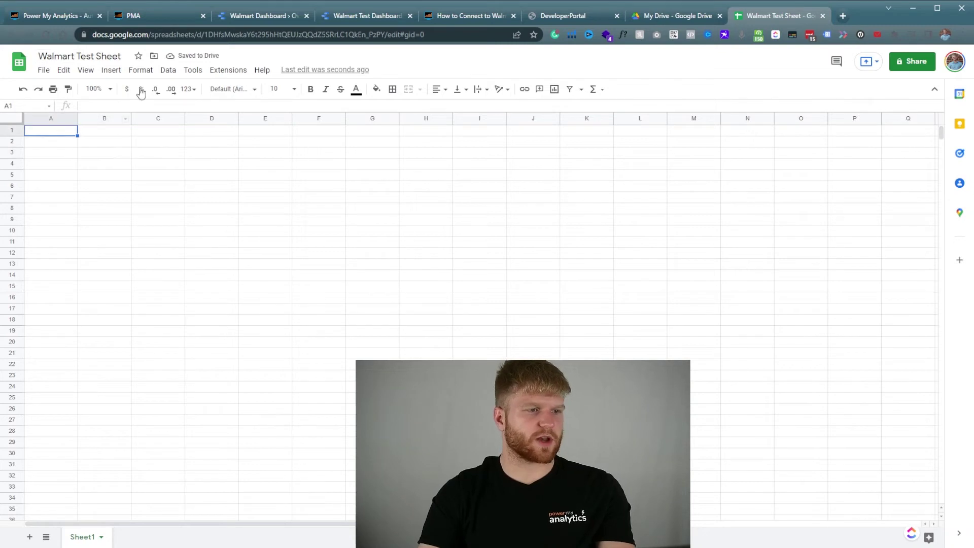
View the add-ons available for Sheets in the Google Workspace Marketplace and close the marketplace
left_click(228, 70)
mouse_move(323, 209)
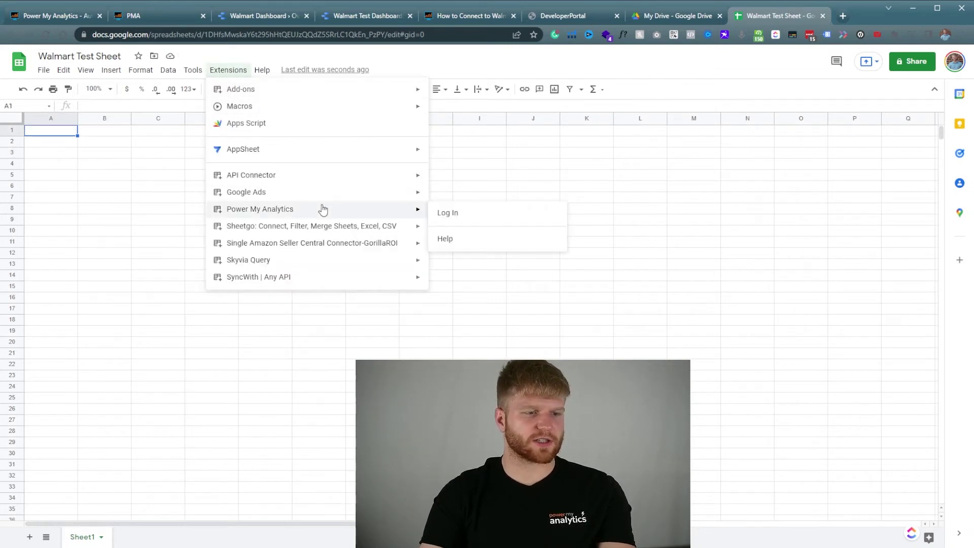
mouse_move(292, 95)
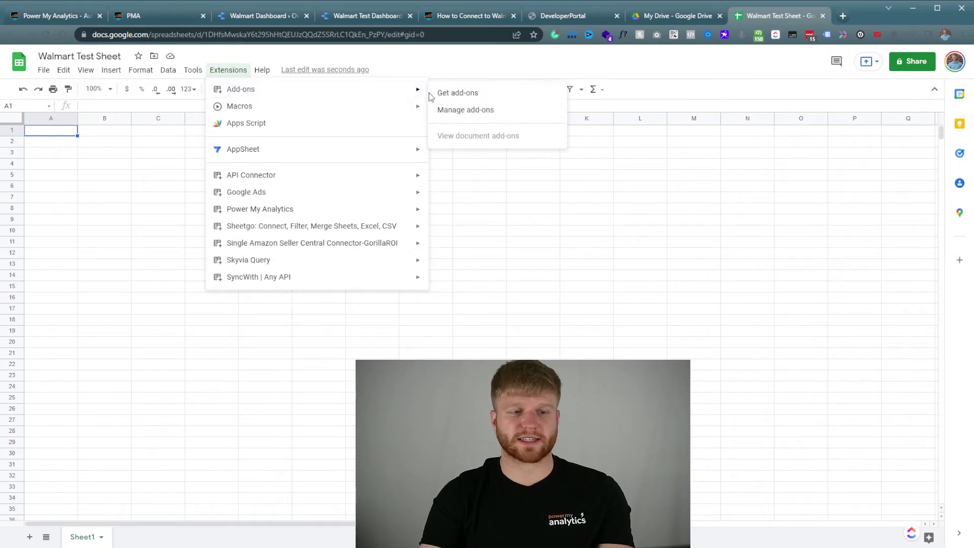
left_click(487, 93)
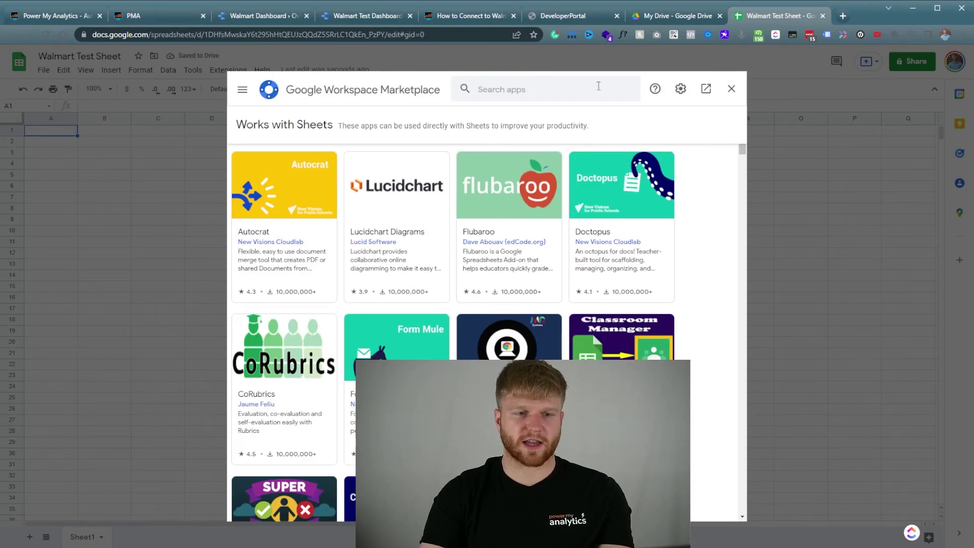
left_click(732, 89)
Log in to the Power My Analytics extension and return to the spreadsheet by closing the login page
left_click(229, 70)
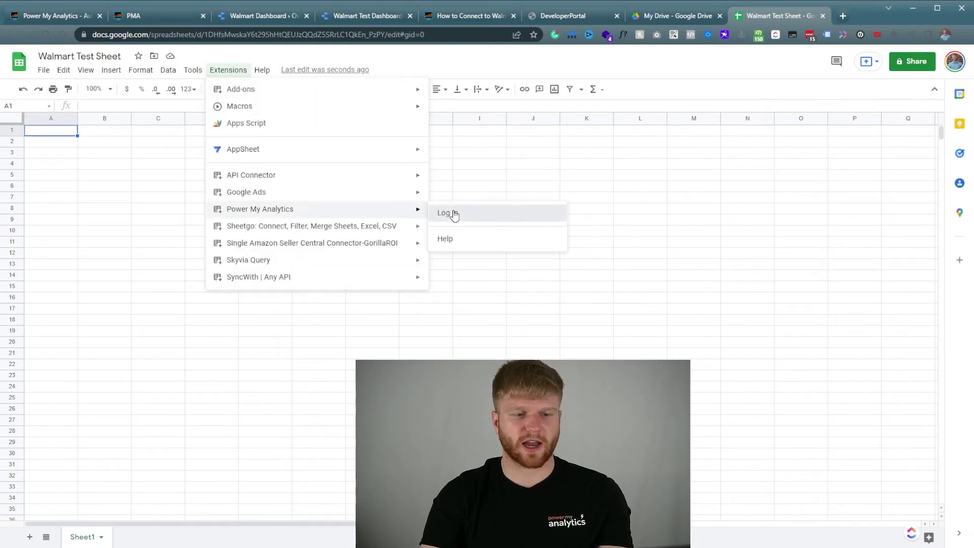
left_click(453, 213)
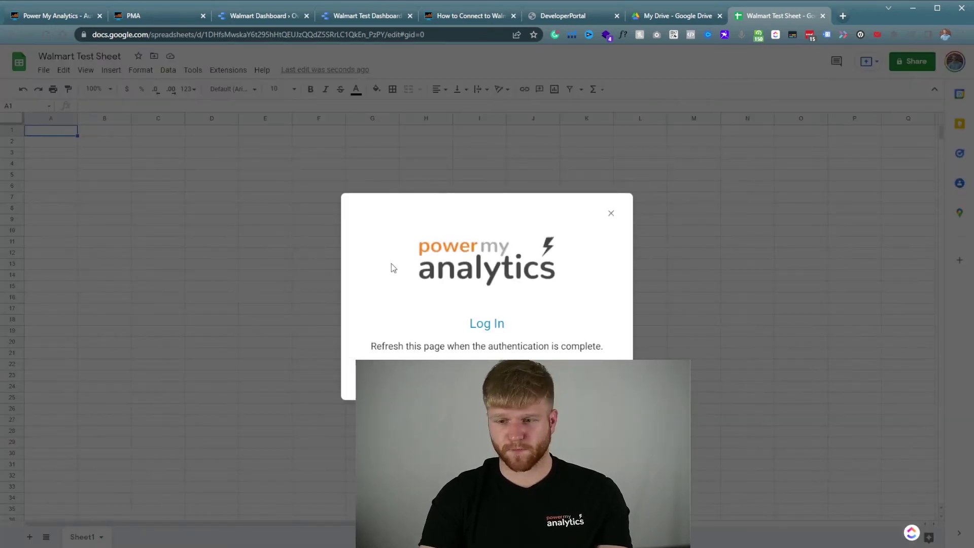
left_click(497, 326)
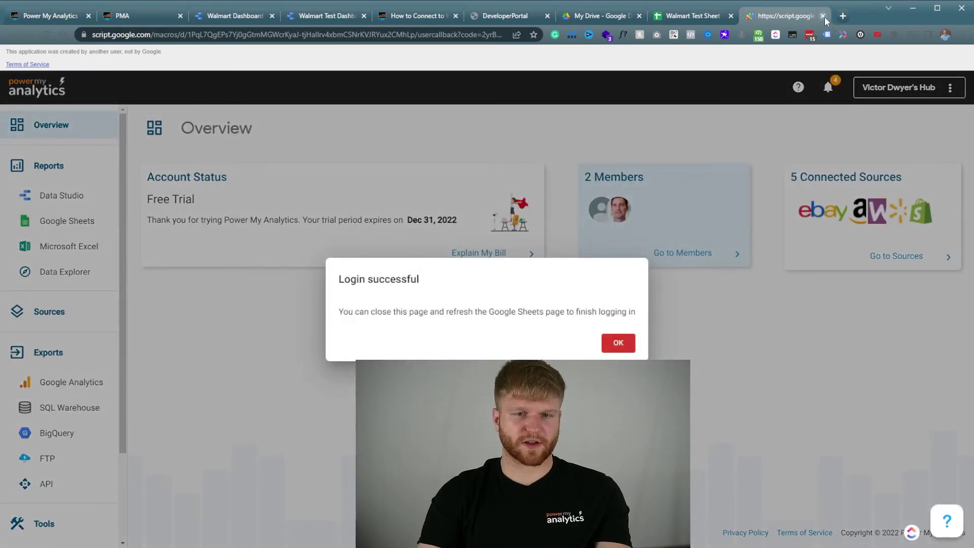
left_click(823, 16)
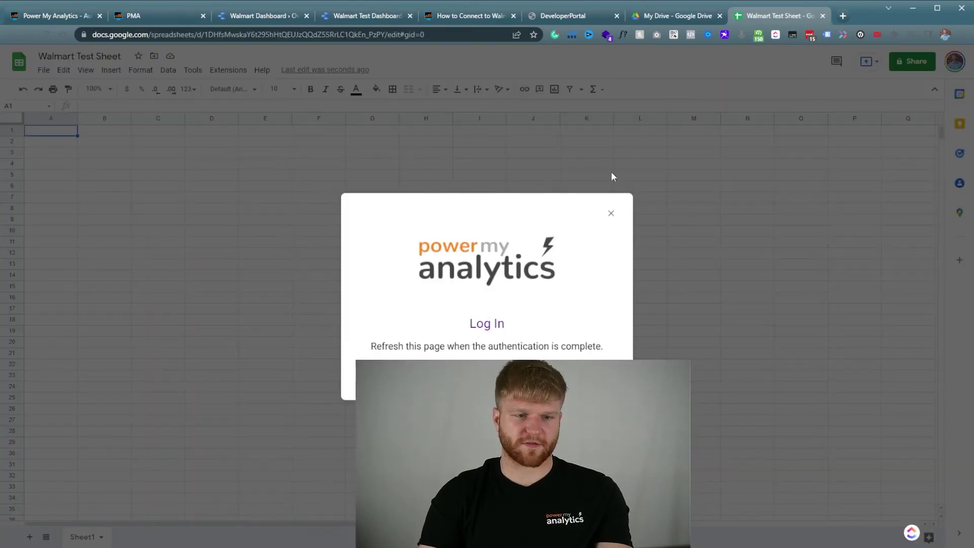
Refresh the spreadsheet page and show the sidebar of the Power My Analytics extension
left_click(46, 35)
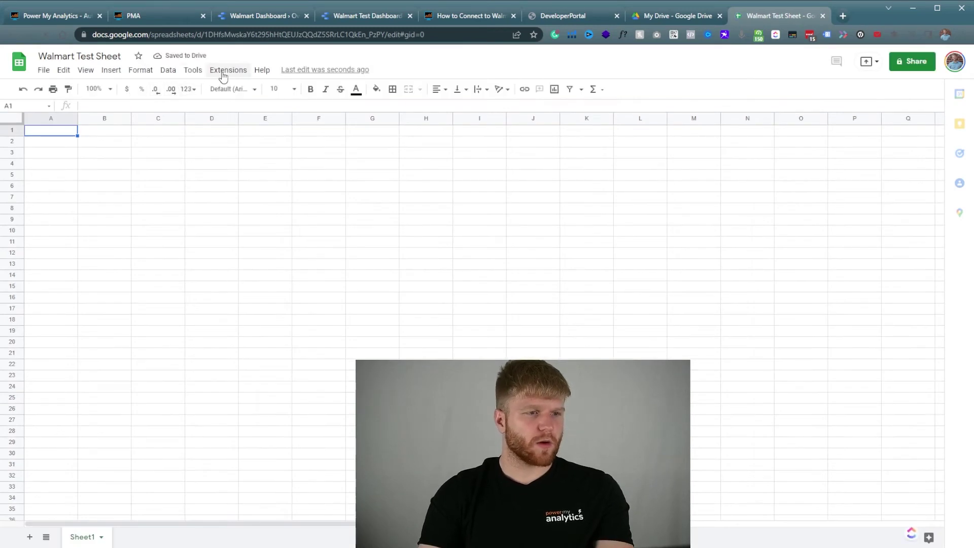
left_click(226, 71)
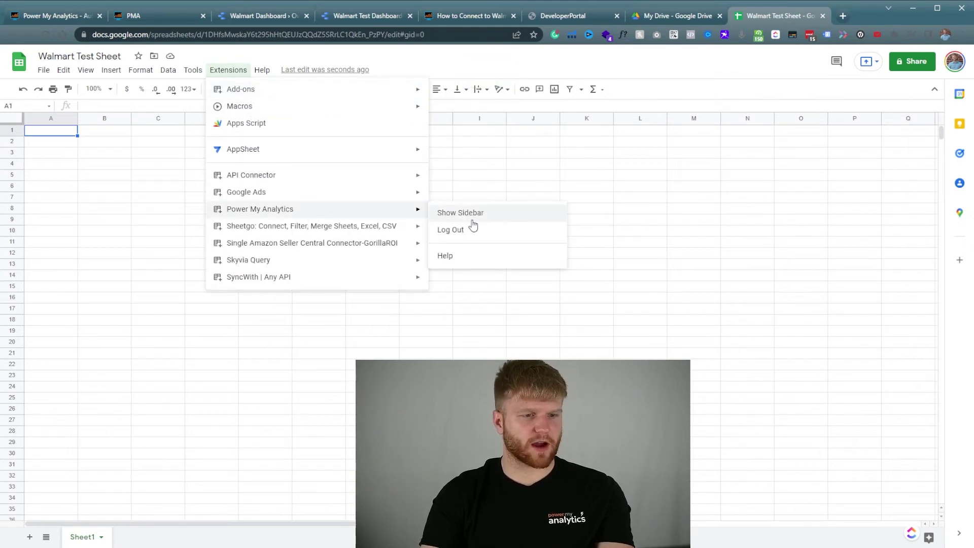
left_click(472, 213)
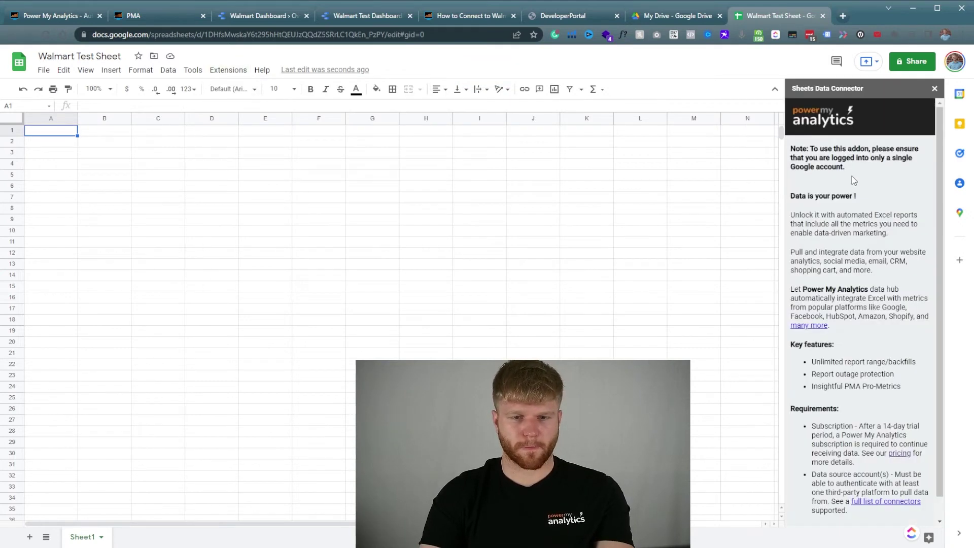
Add a new report in the Sheets Data Connector and choose Walmart as its connector
left_click(903, 155)
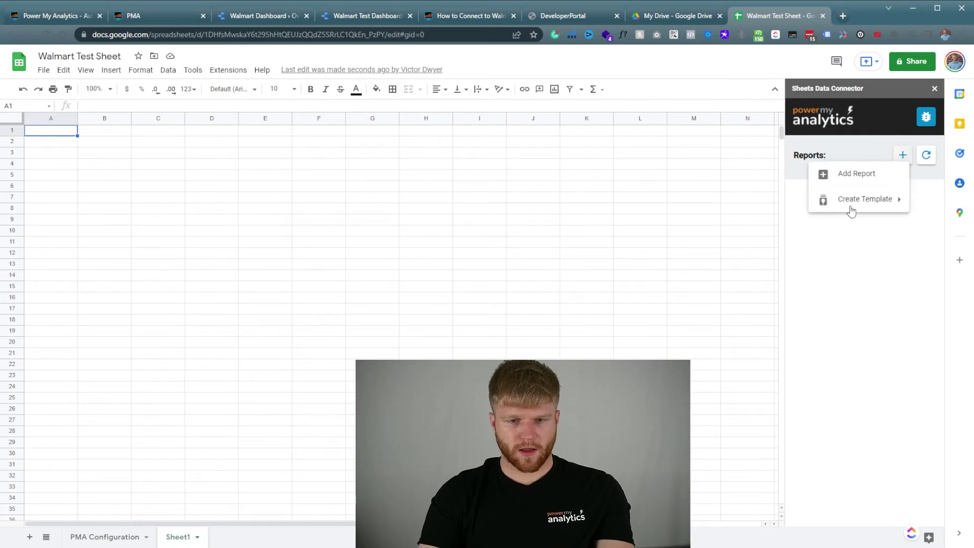
left_click(865, 175)
scroll(866, 238, "down", 8)
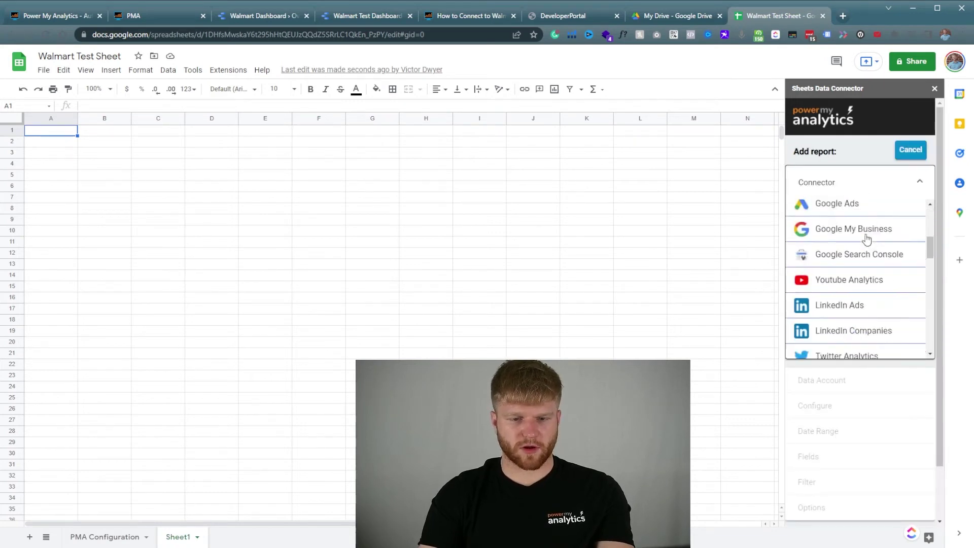
scroll(865, 244, "down", 8)
scroll(862, 254, "up", 3)
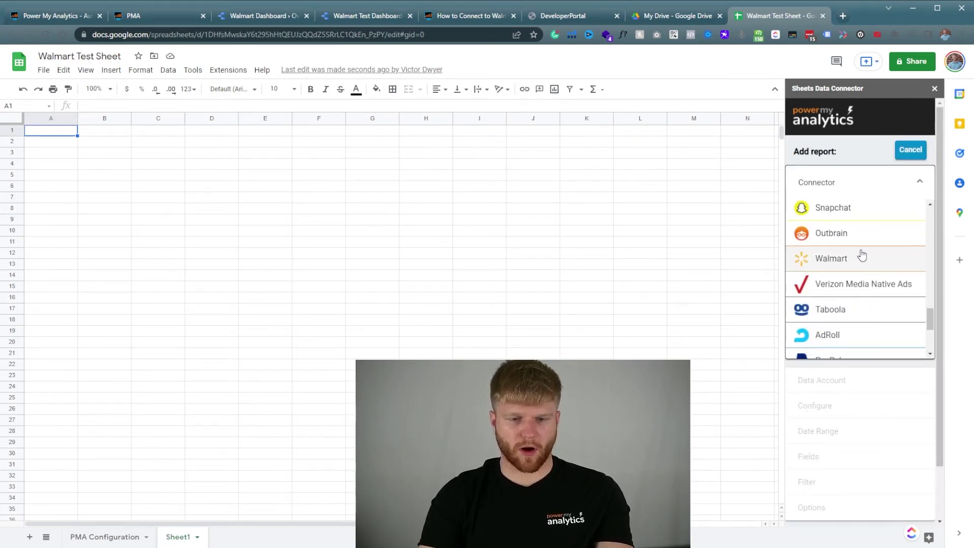
left_click(857, 261)
Choose the Power My Analytics hub and the "Walmart test" account as the report's data account
left_click(858, 266)
left_click(881, 276)
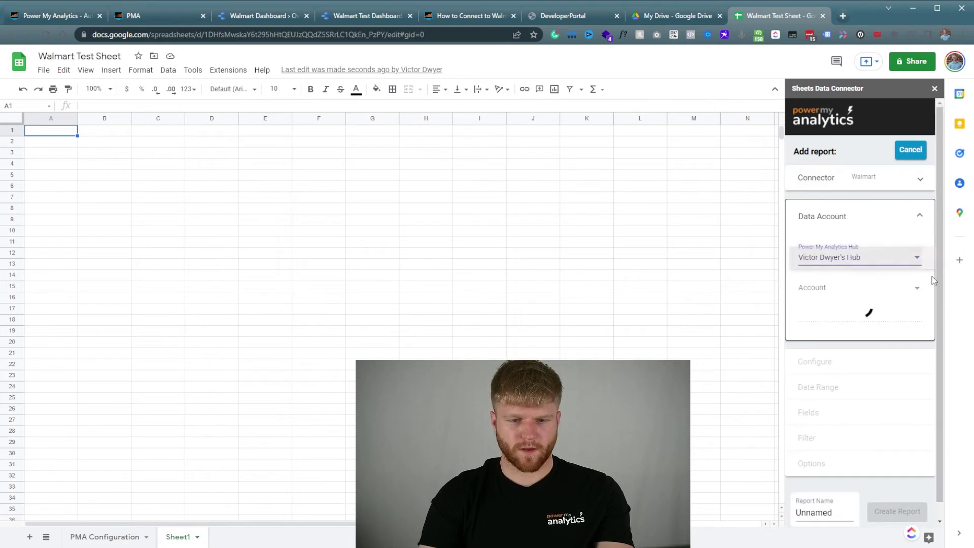
left_click(857, 288)
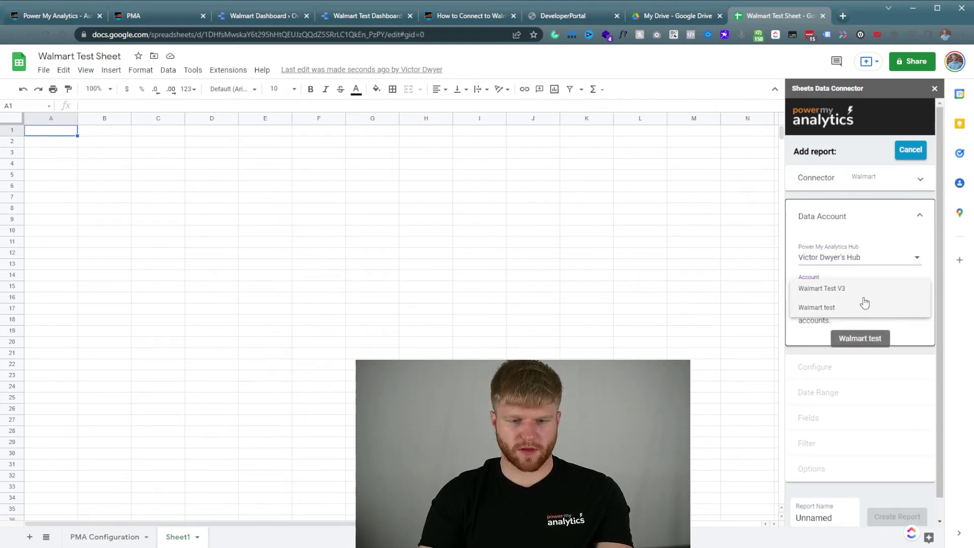
left_click(867, 297)
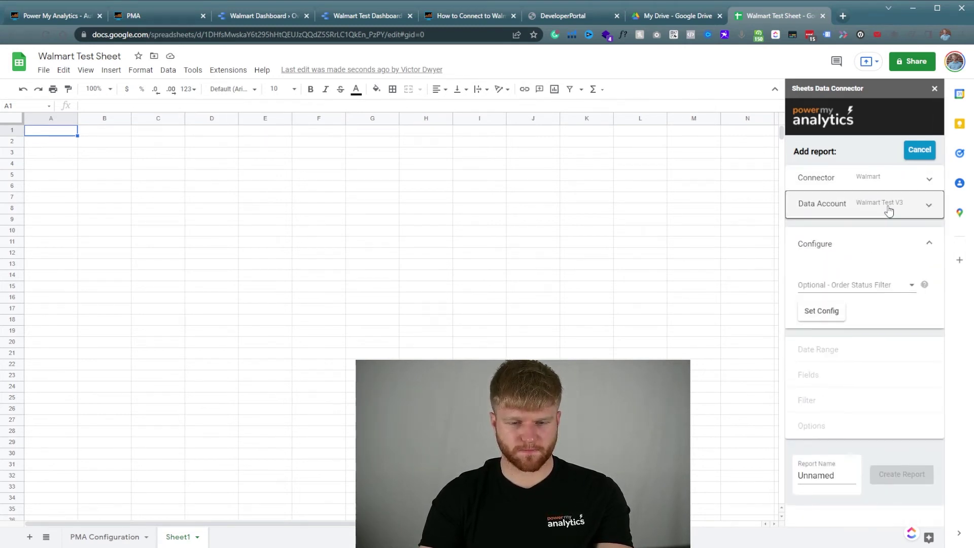
left_click(886, 209)
left_click(868, 286)
left_click(856, 308)
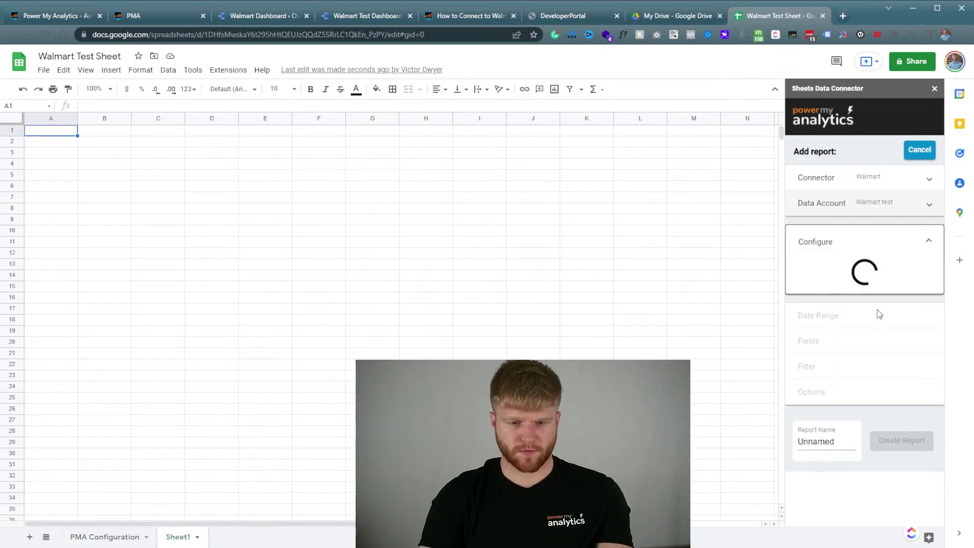
Check the optional order status filter choices and set the configuration without selecting any status
left_click(876, 283)
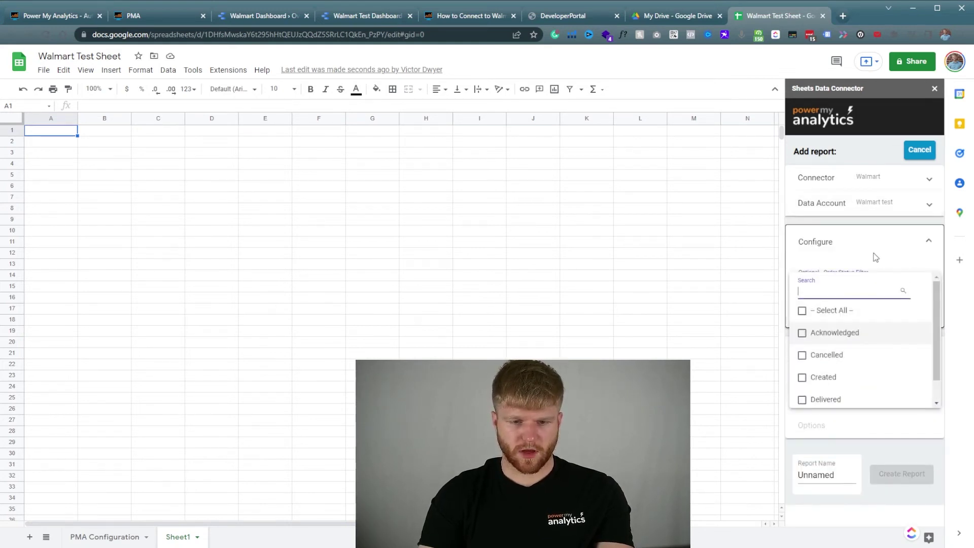
left_click(860, 258)
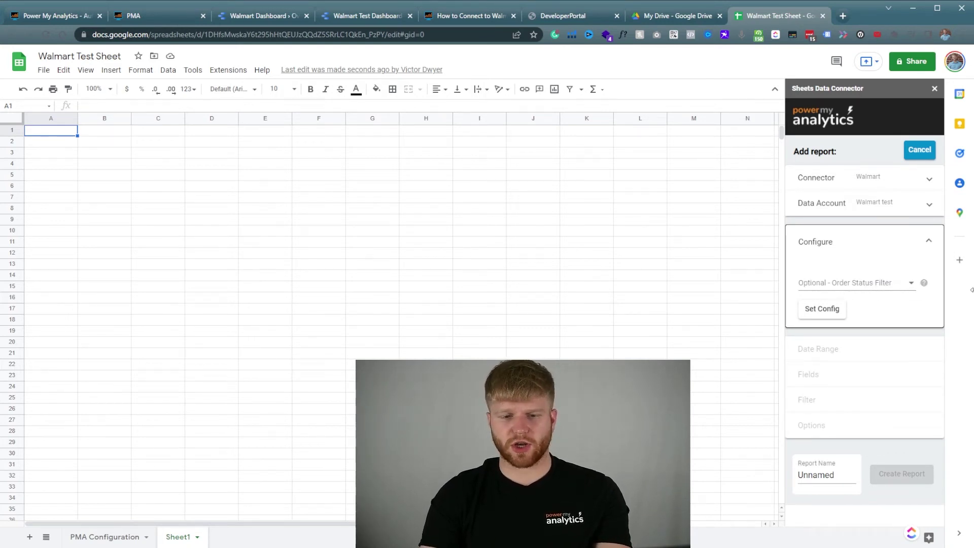
left_click(822, 309)
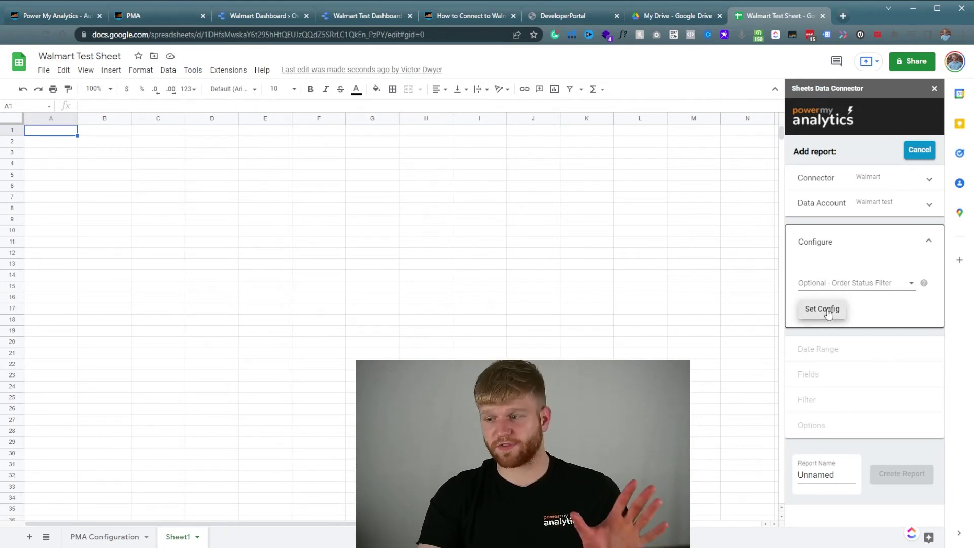
Set the report's date range to "This year to date" without including today
left_click(852, 298)
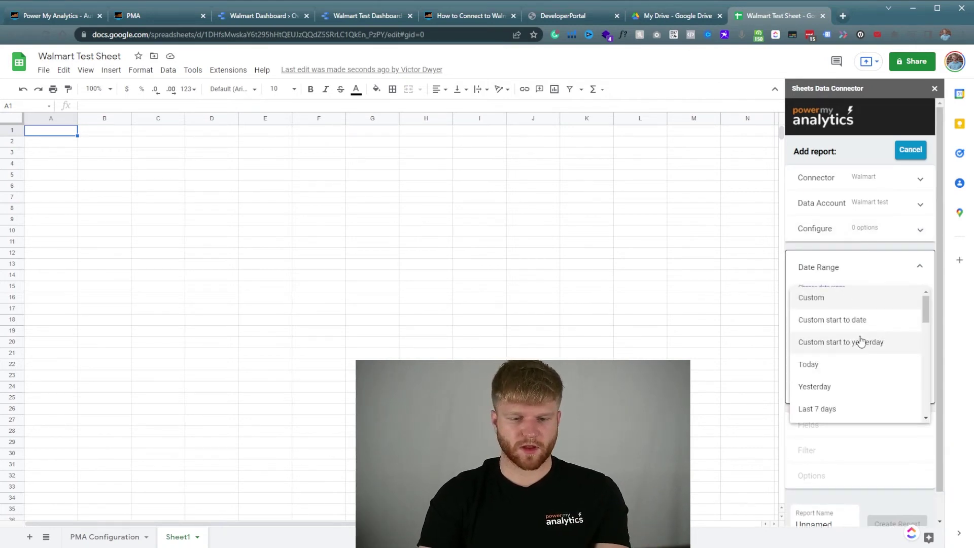
scroll(859, 355, "down", 6)
scroll(856, 355, "down", 3)
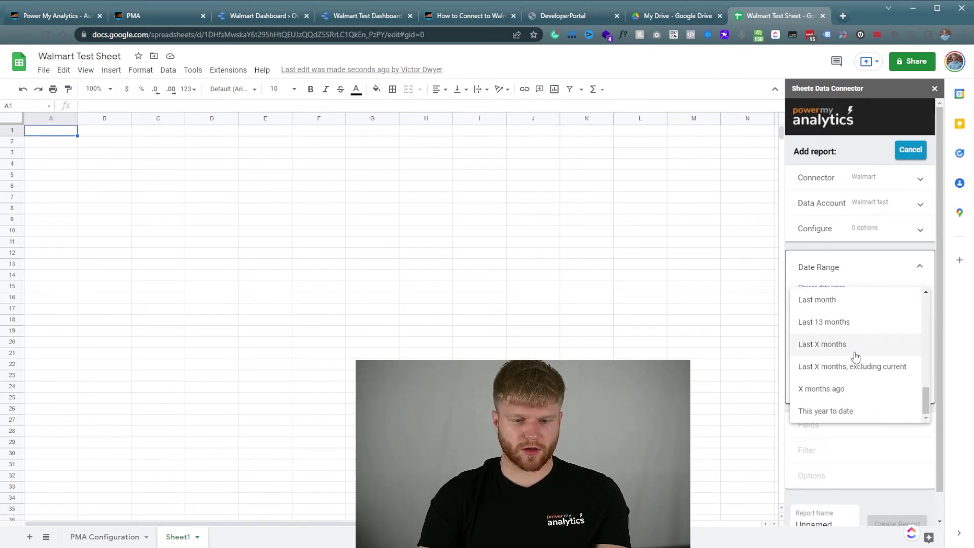
left_click(845, 411)
left_click(823, 406)
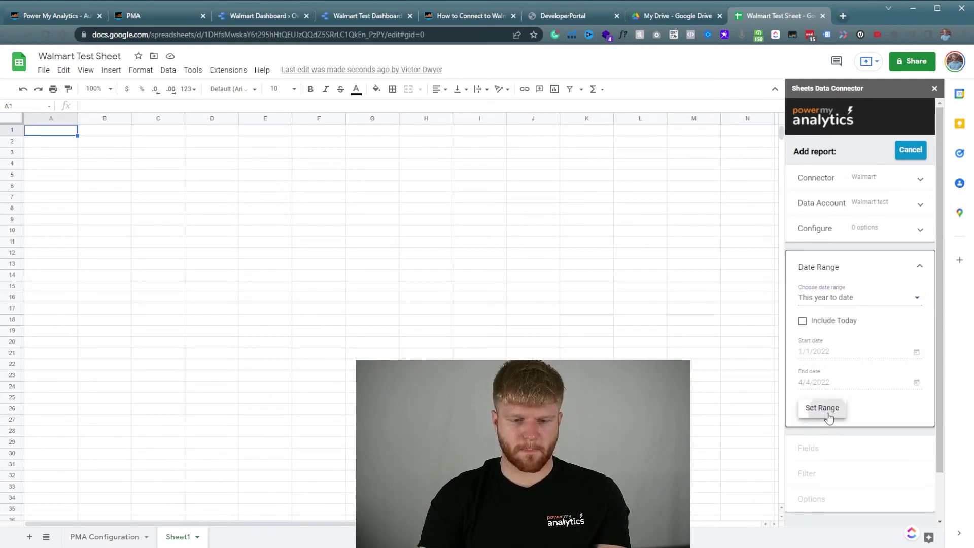
Add the Date and Item Product Name dimensions to the report's fields
left_click(857, 347)
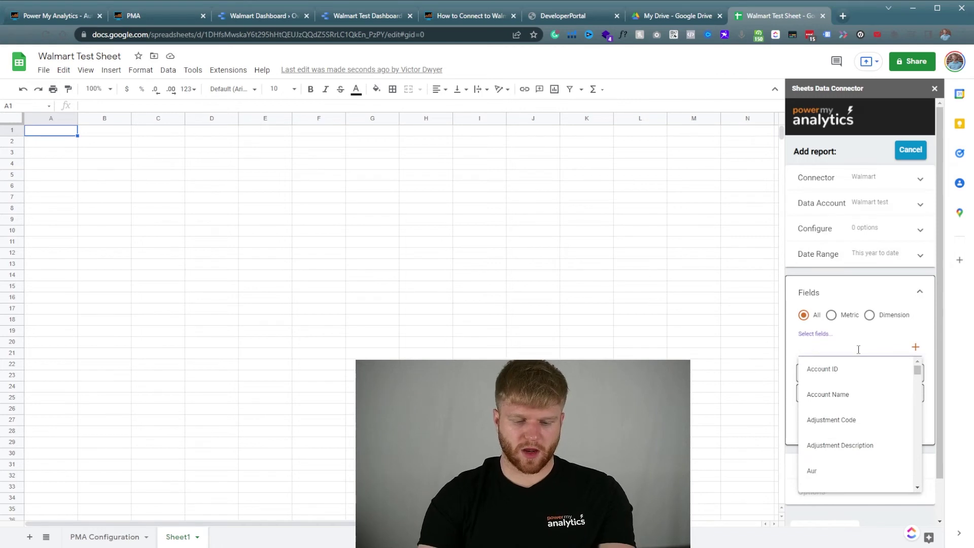
type("date")
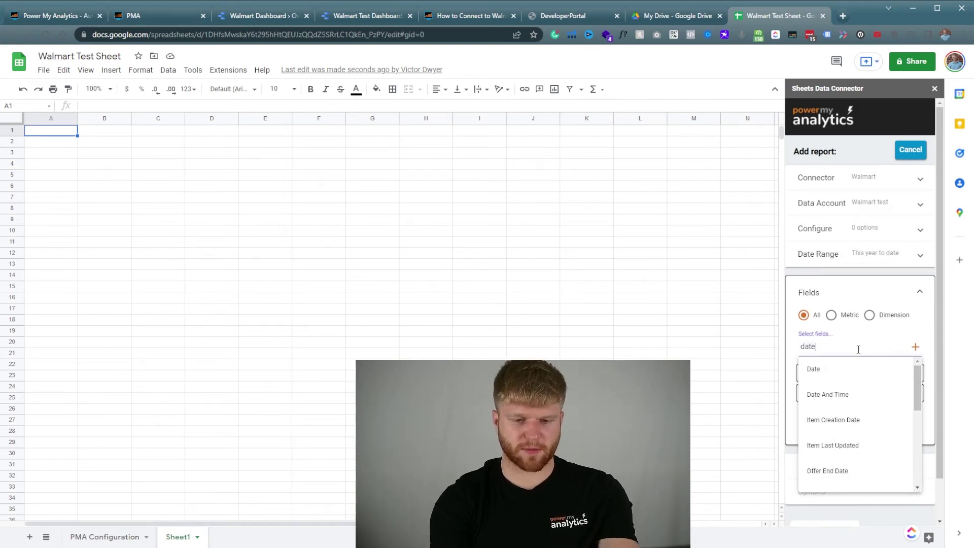
left_click(833, 367)
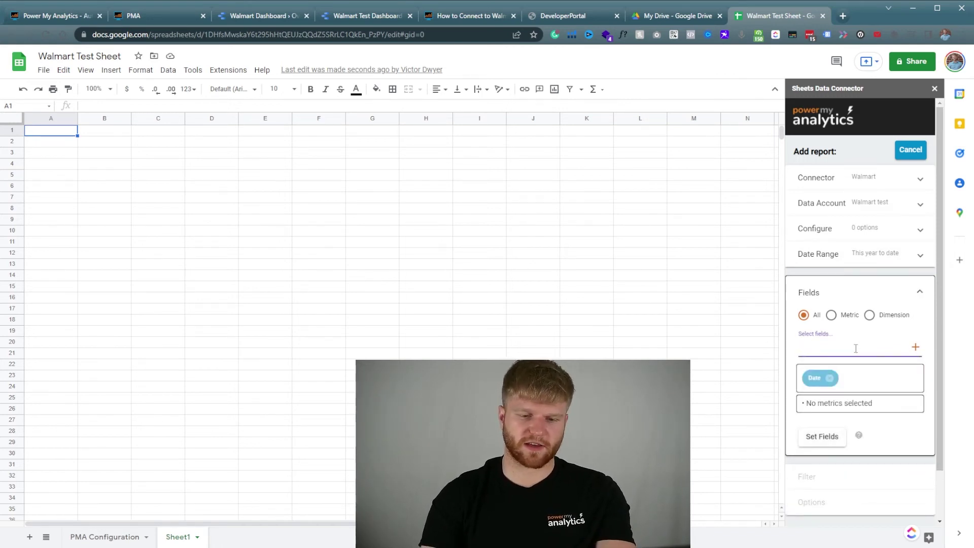
type("item n")
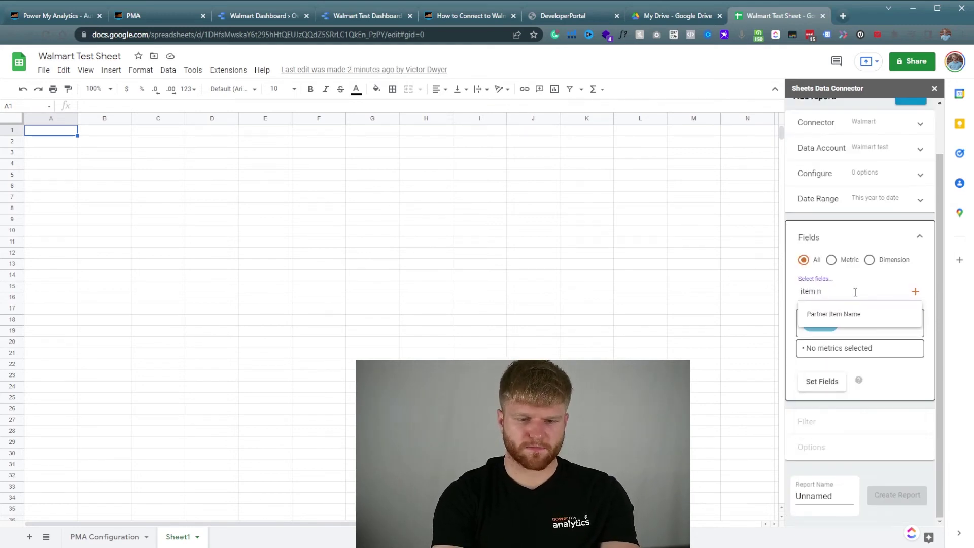
key("BackSpace")
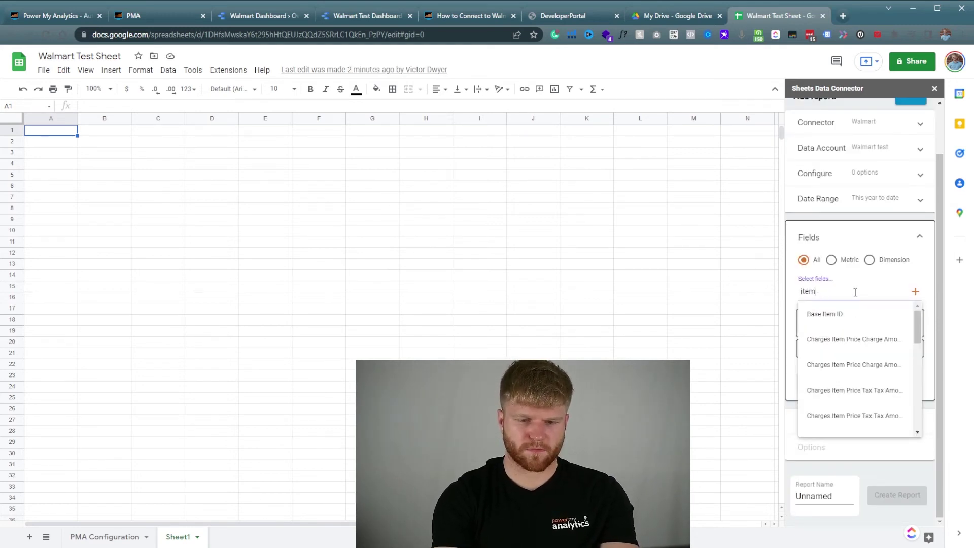
type("prod")
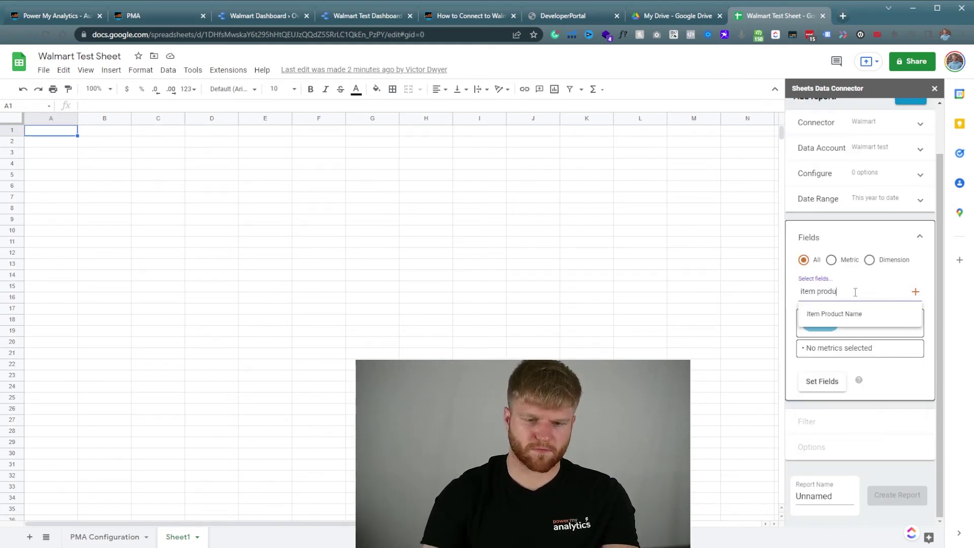
type("u")
left_click(852, 315)
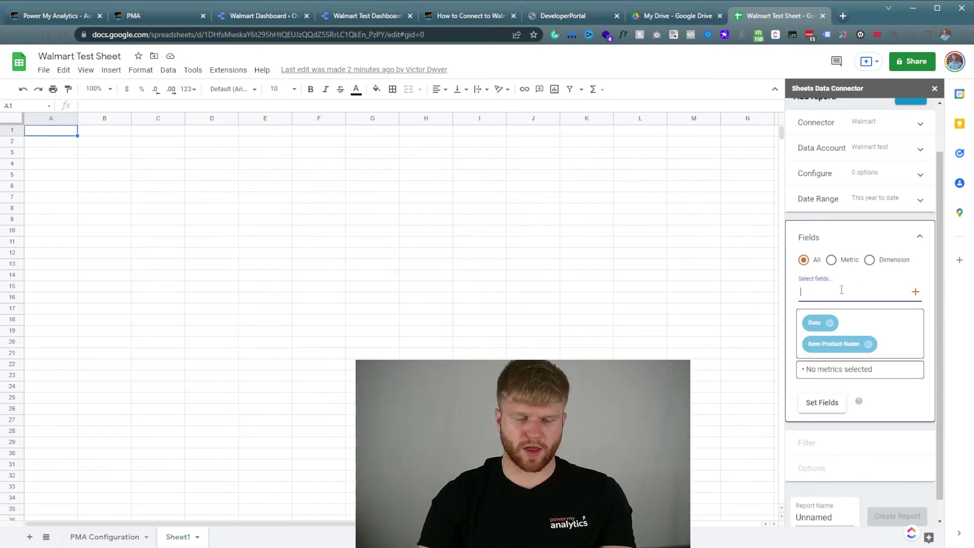
Add the Charges Item Price Charge Amount metric, then confirm the fields and an empty set of filter conditions
type("Charges Item Price Charge Amount")
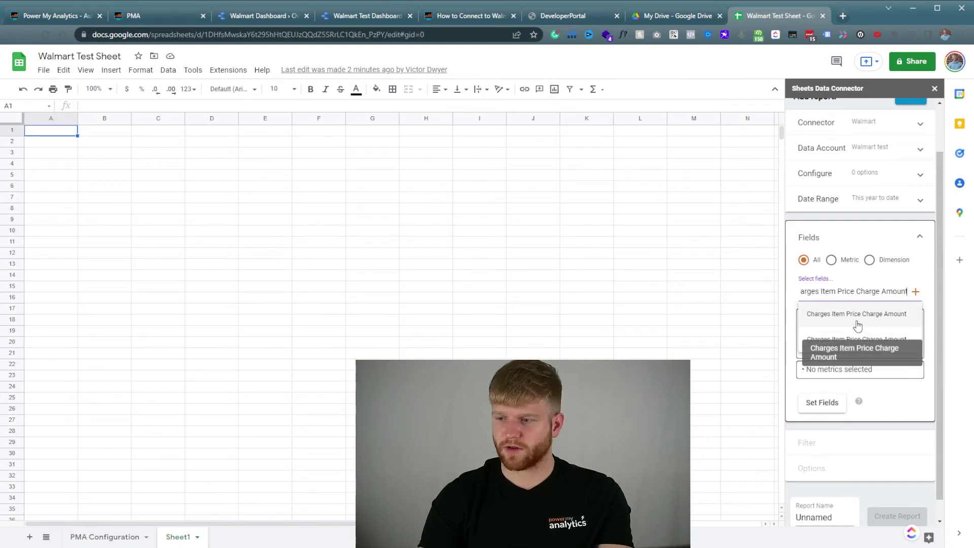
left_click(854, 317)
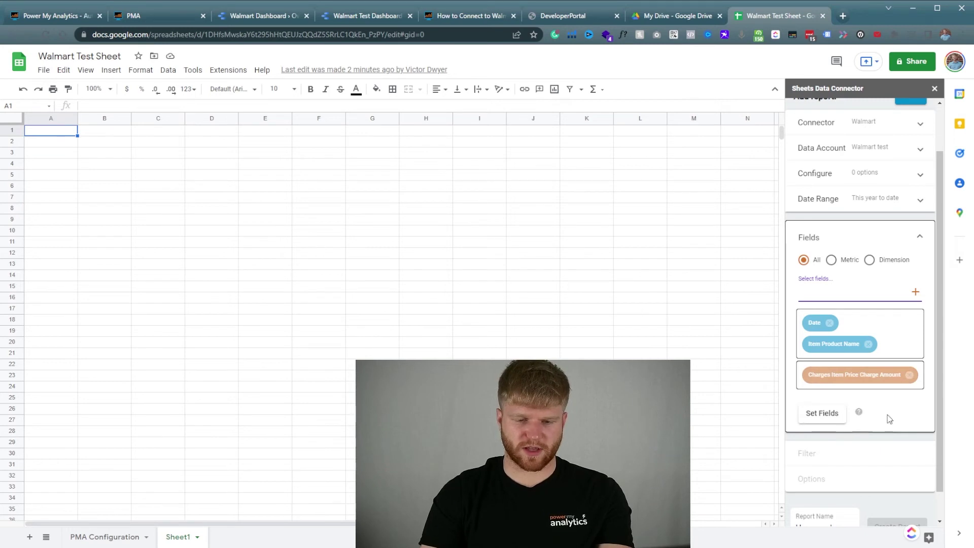
left_click(829, 414)
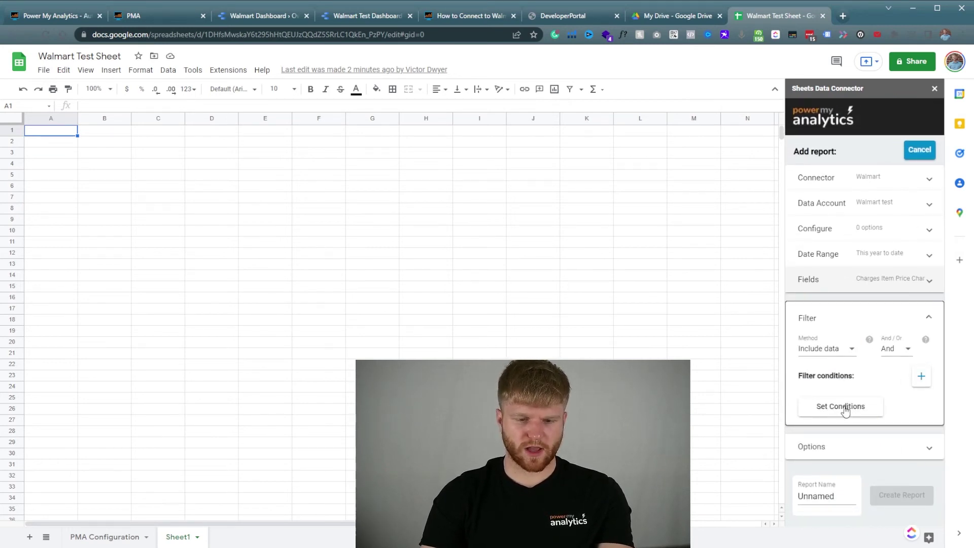
left_click(837, 406)
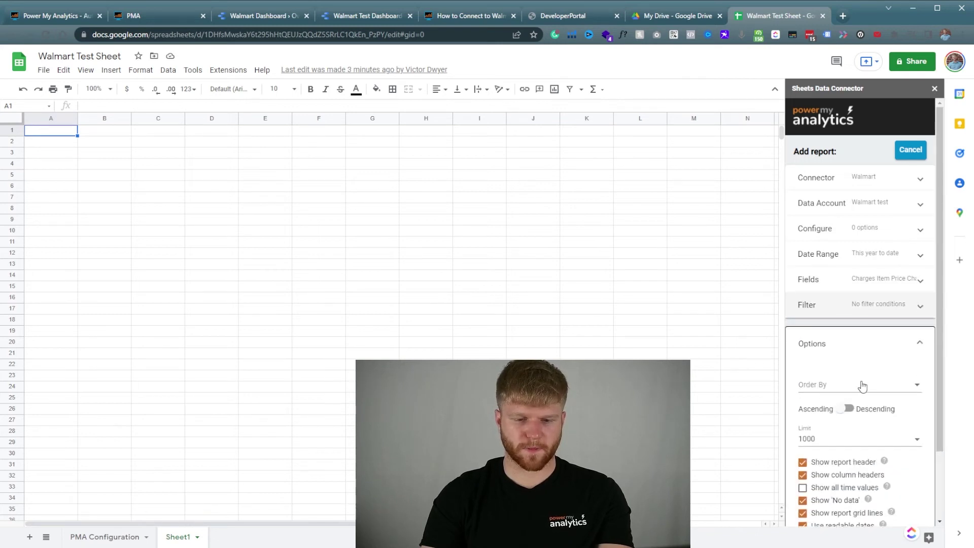
In the report options, order by Date, set the limit to 10000 and turn off the report header
left_click(849, 386)
left_click(844, 388)
scroll(842, 356, "down", 2)
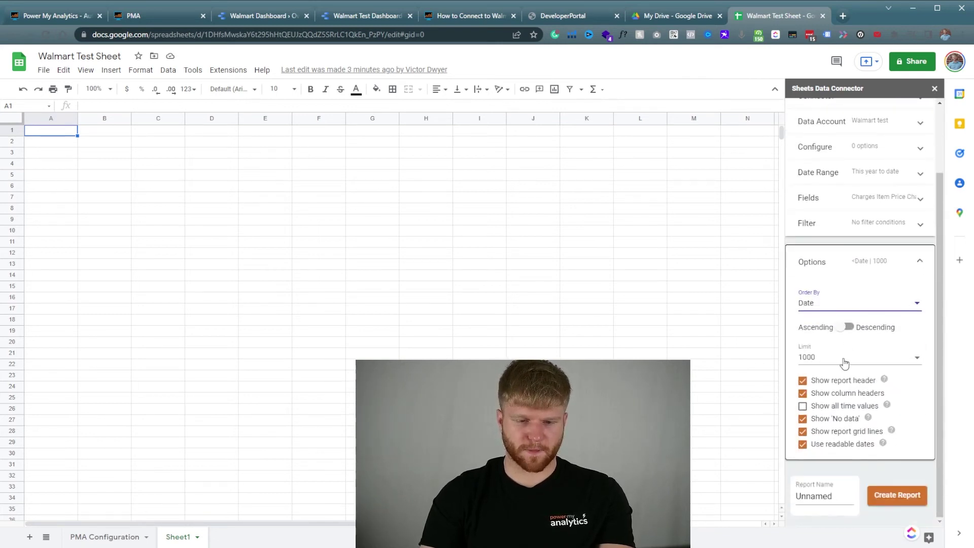
left_click(844, 357)
left_click(842, 380)
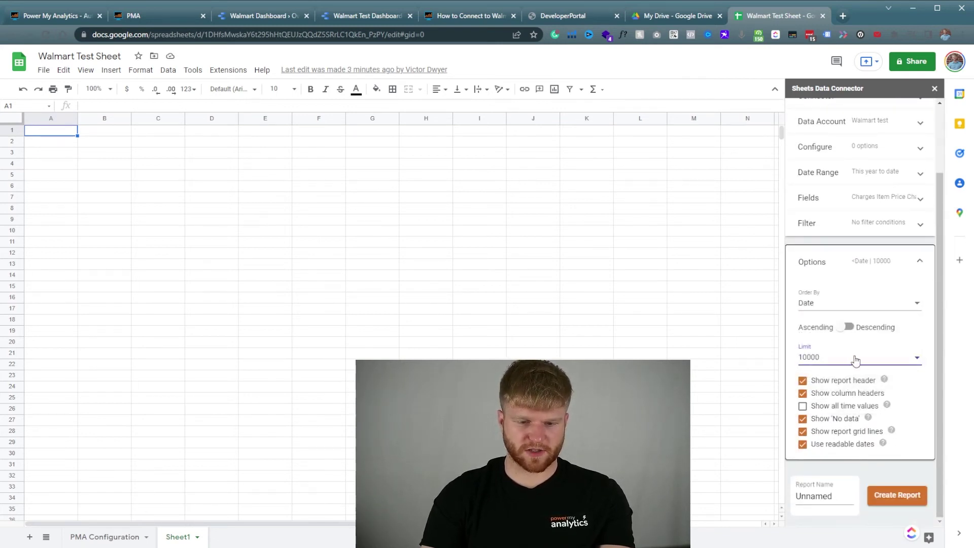
left_click(860, 384)
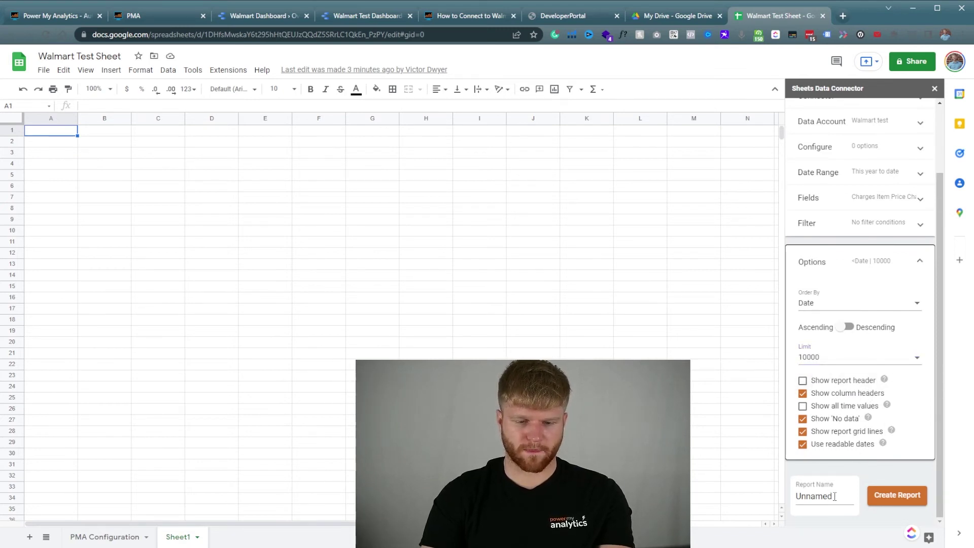
Name the report "Product Sales" and create it in the sheet
left_click_drag(835, 496, 780, 499)
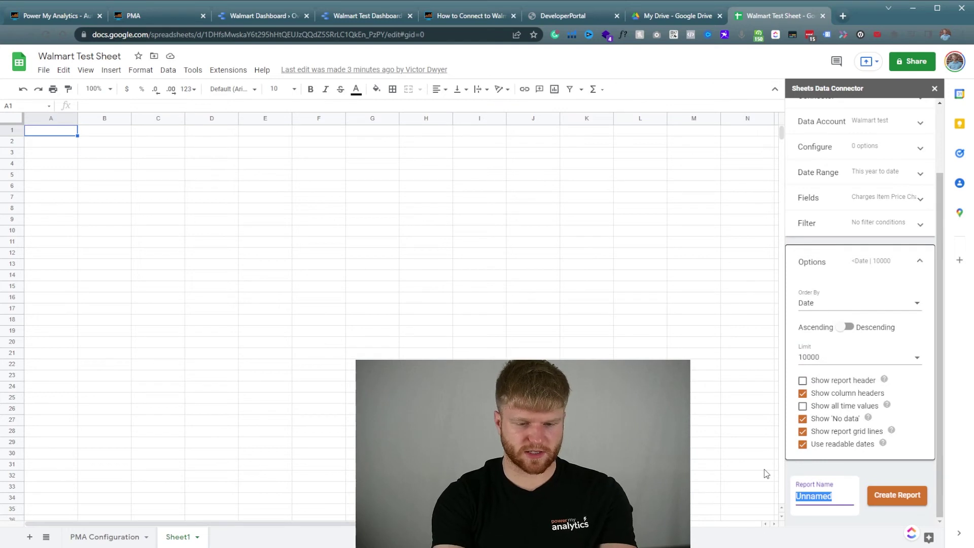
type("T")
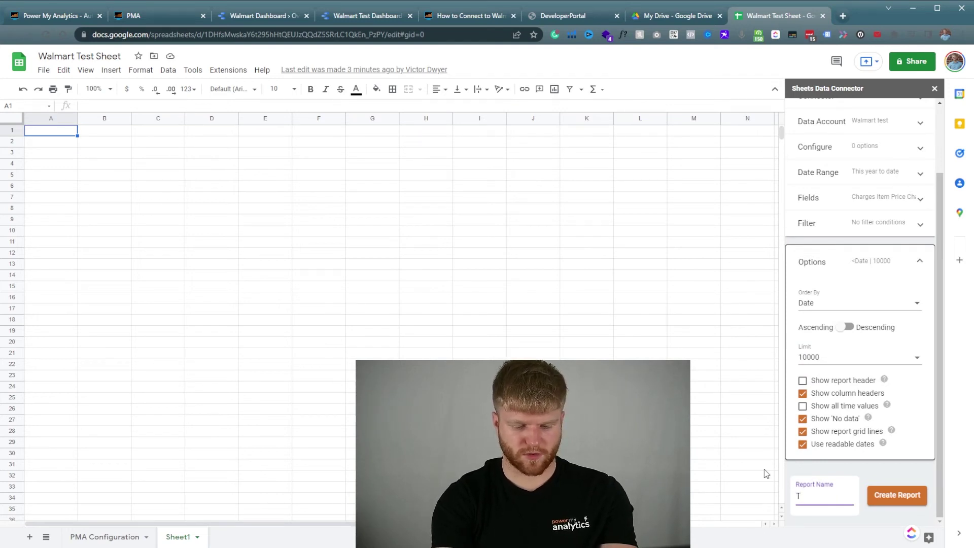
key("BackSpace")
type("Product Sales")
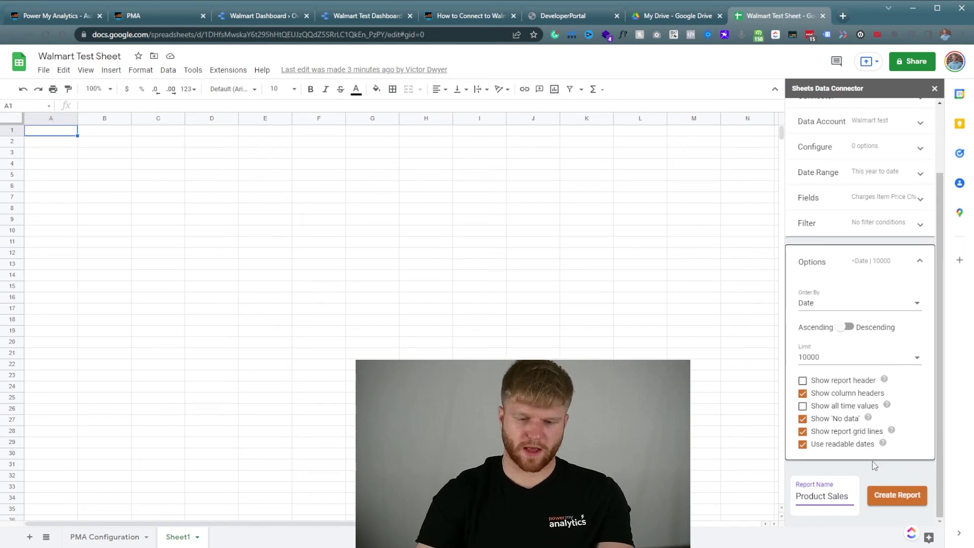
left_click(896, 495)
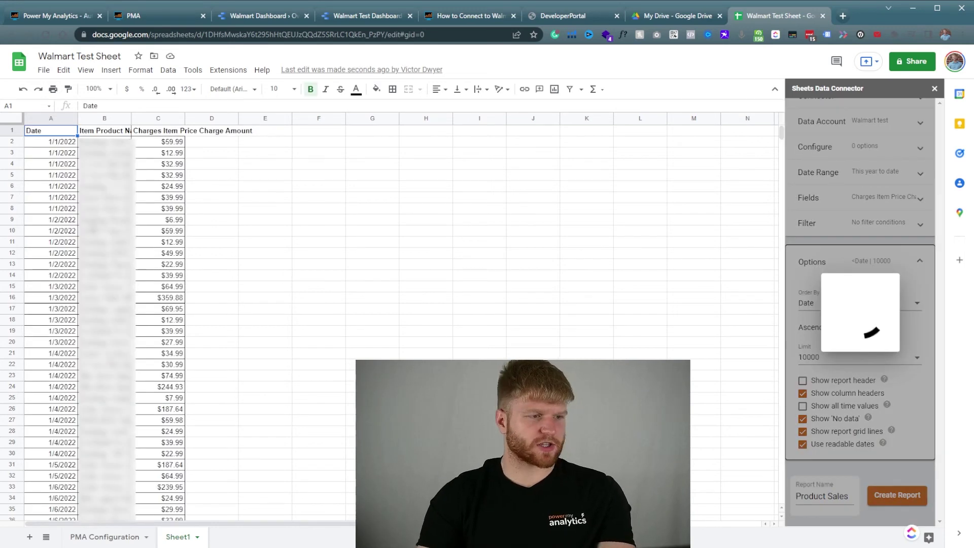
Select cell B2 in the generated report to inspect its first product name
left_click_drag(52, 144, 141, 148)
left_click(127, 148)
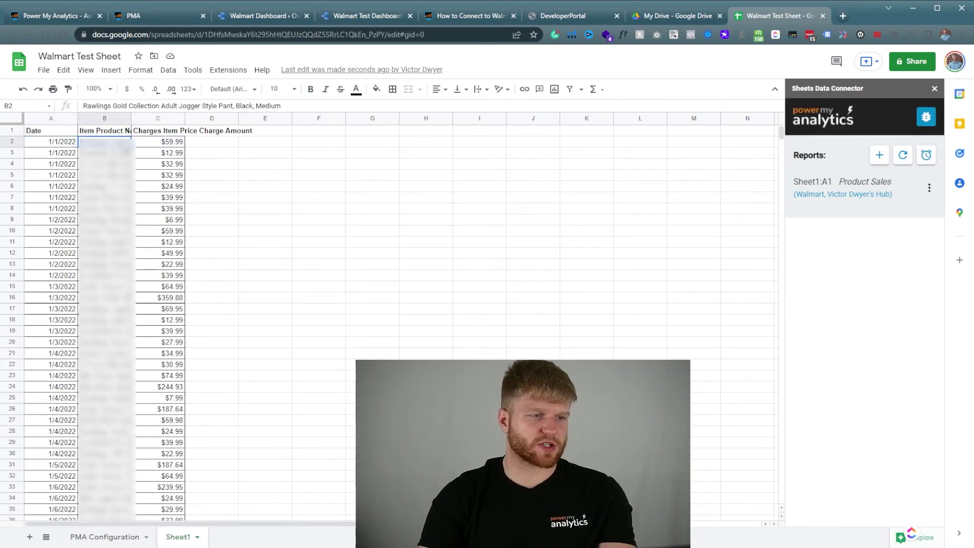
Insert a pivot table on a new sheet from the product sales report's data range Sheet1!A1:C1871
left_click(175, 145)
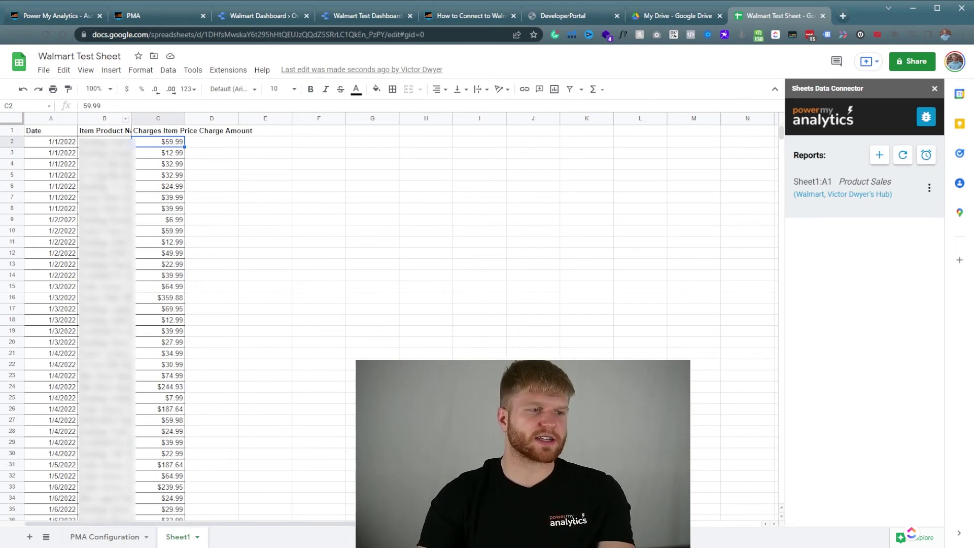
key("Left")
key("Down")
key("Down")
key("Down")
left_click(112, 70)
mouse_move(156, 91)
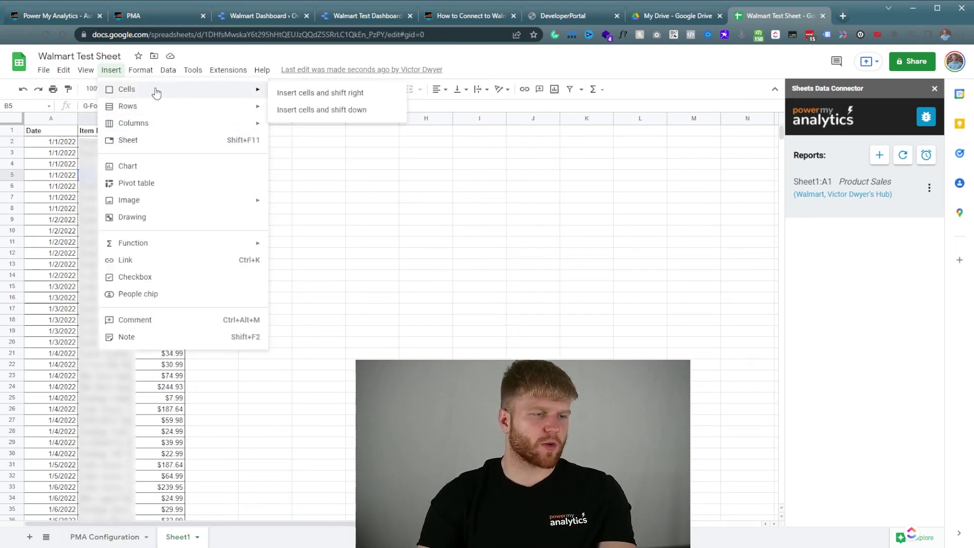
left_click(157, 183)
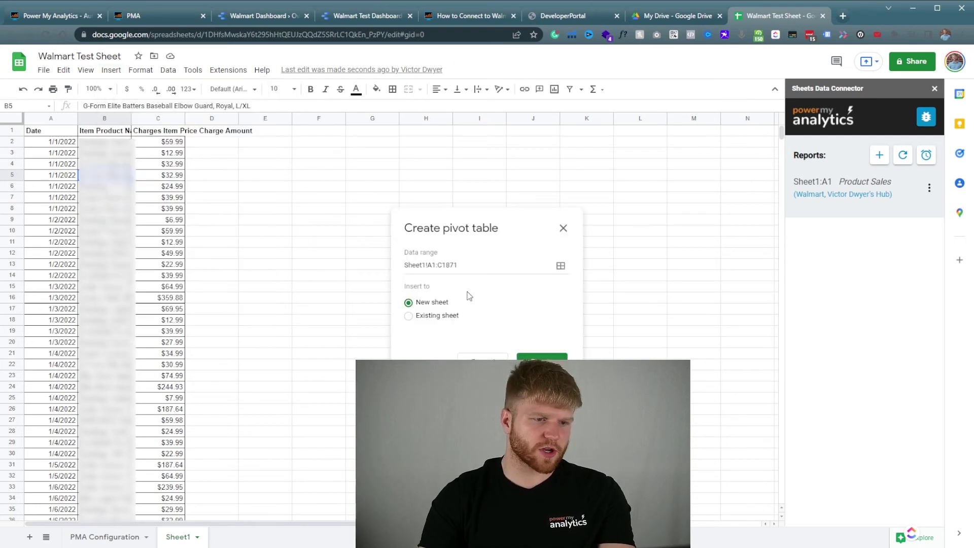
left_click_drag(166, 135, 198, 137)
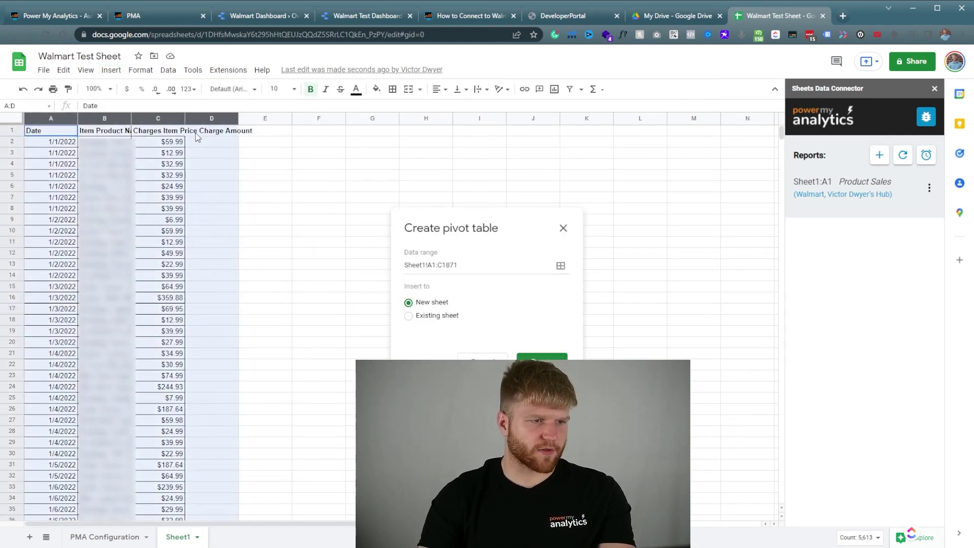
left_click(541, 357)
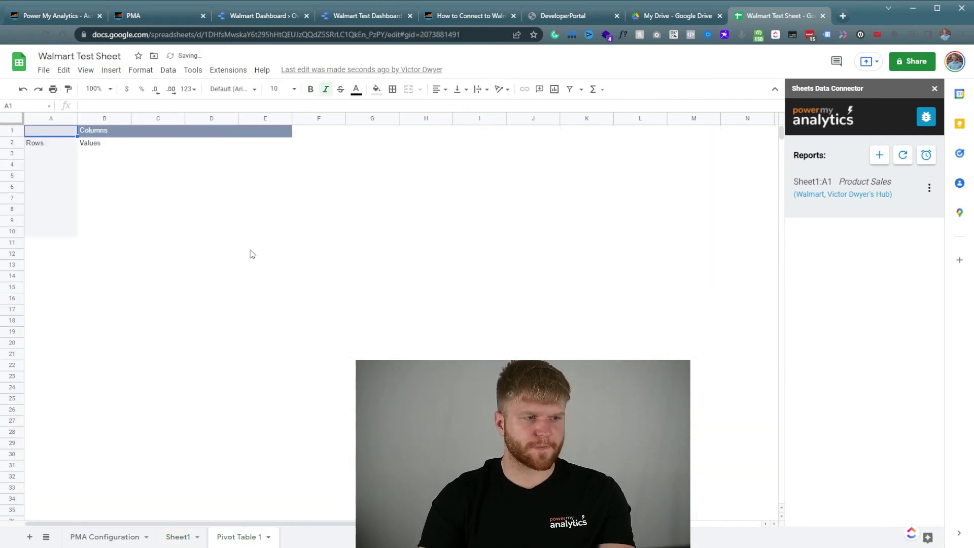
Close the Sheets Data Connector and select a cell in the empty pivot table to bring up its editor
left_click(104, 187)
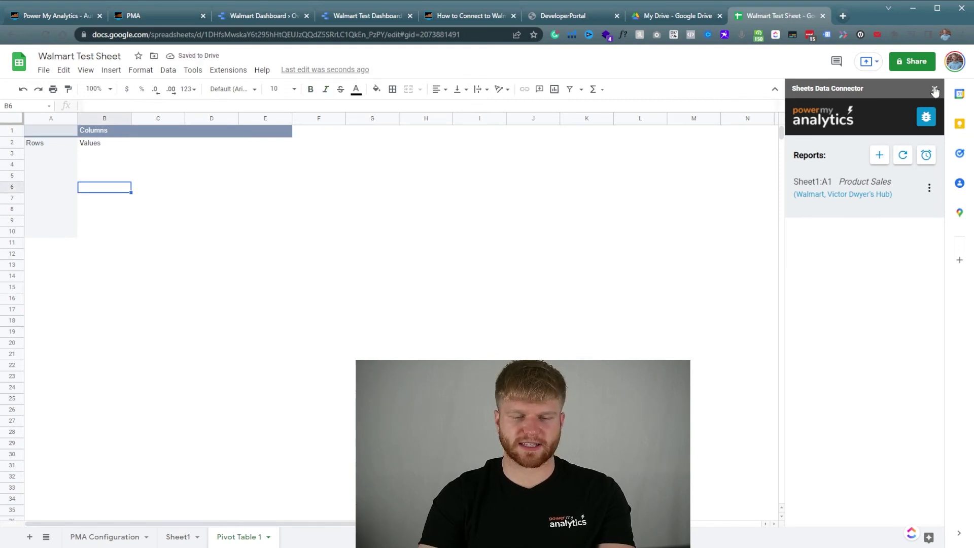
left_click(934, 88)
left_click(87, 155)
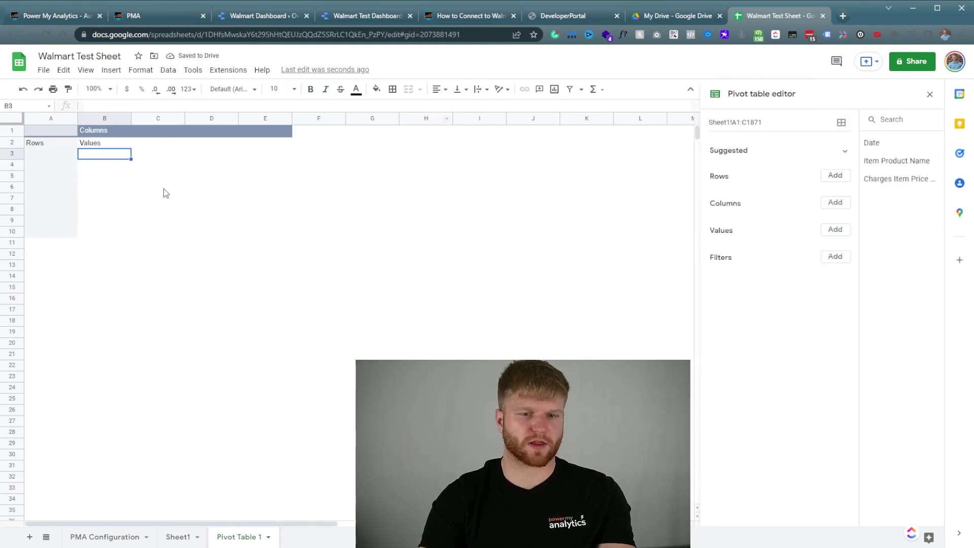
Add Date and Item Product Name as pivot rows and Charges Item Price Charge Amount as the pivot value
left_click(834, 176)
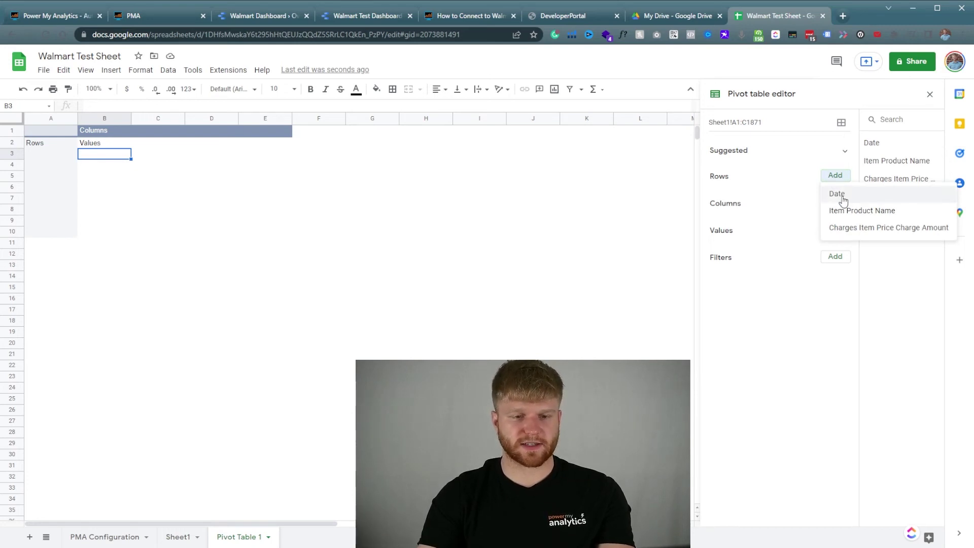
left_click(842, 195)
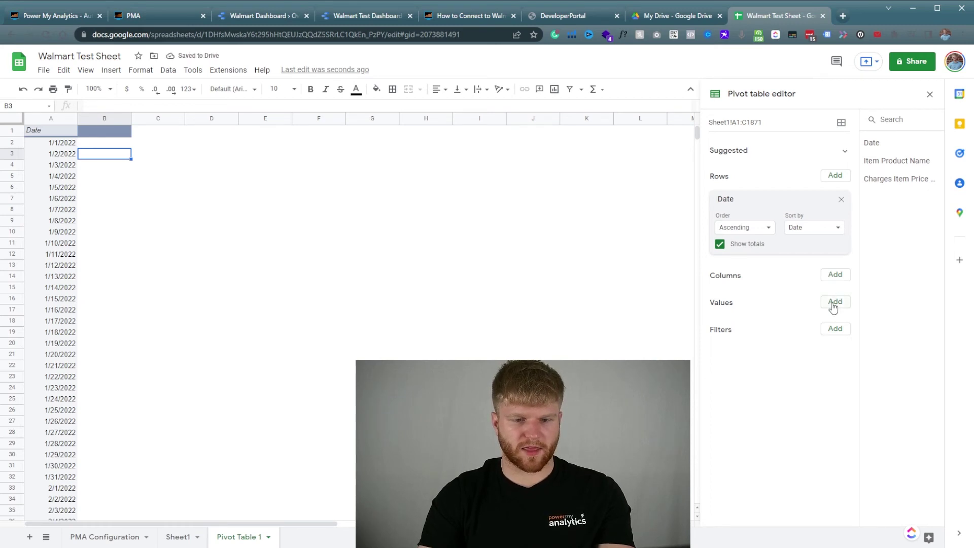
left_click(835, 176)
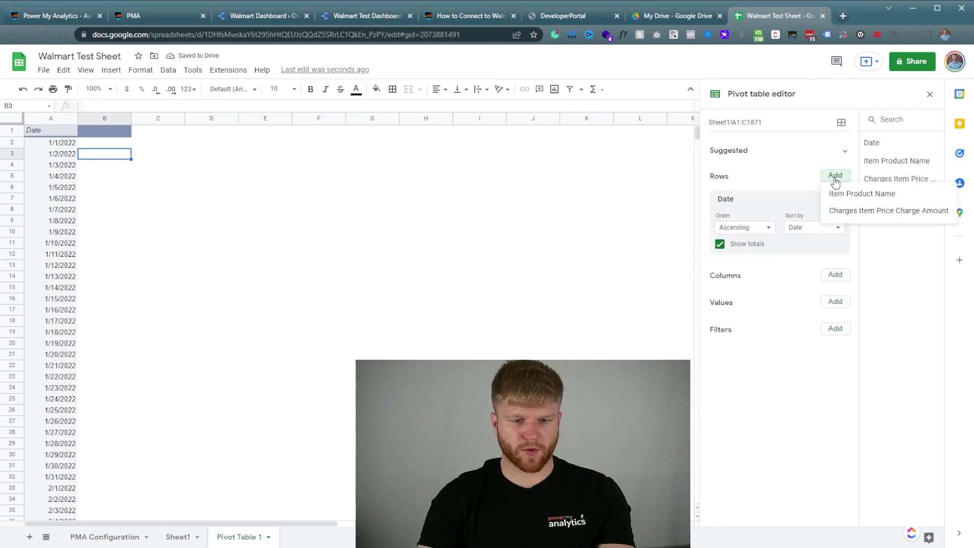
left_click(852, 196)
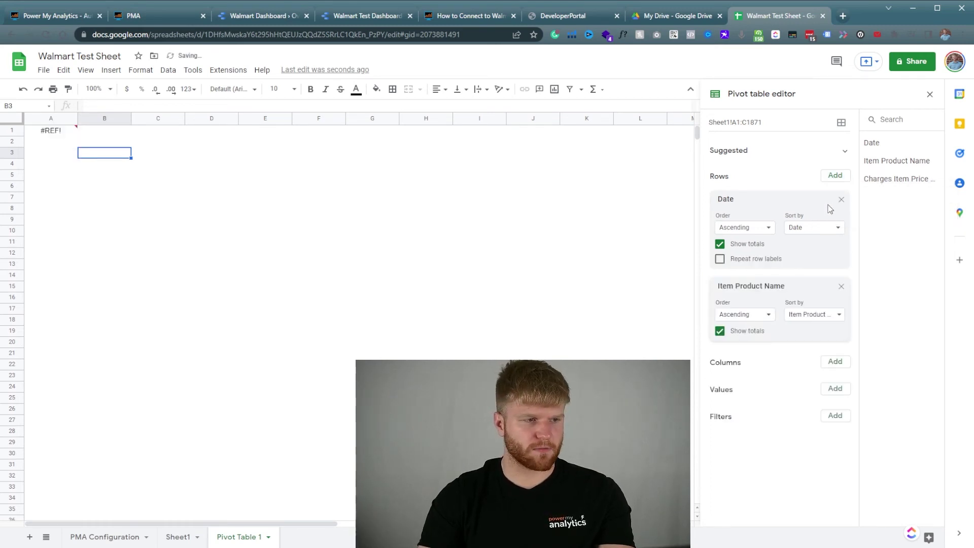
left_click(835, 389)
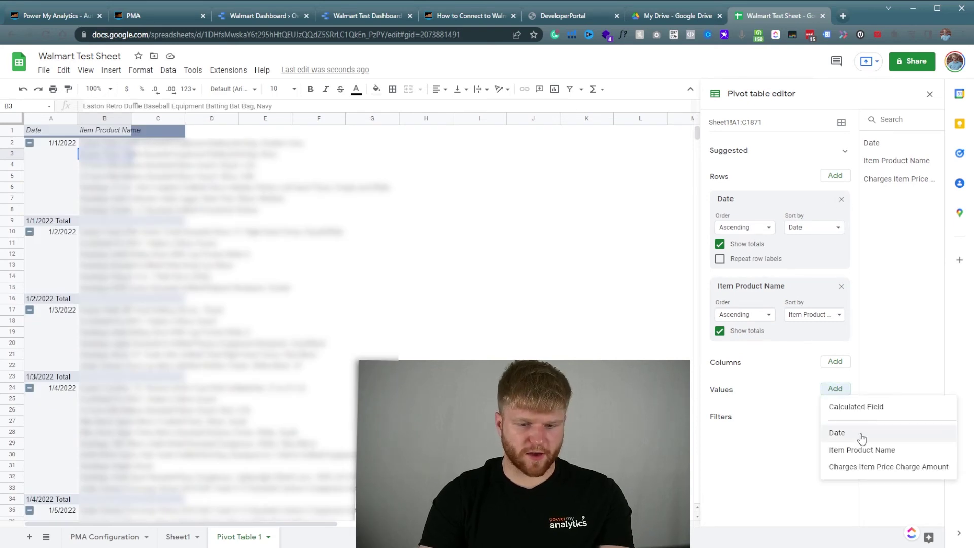
left_click(863, 472)
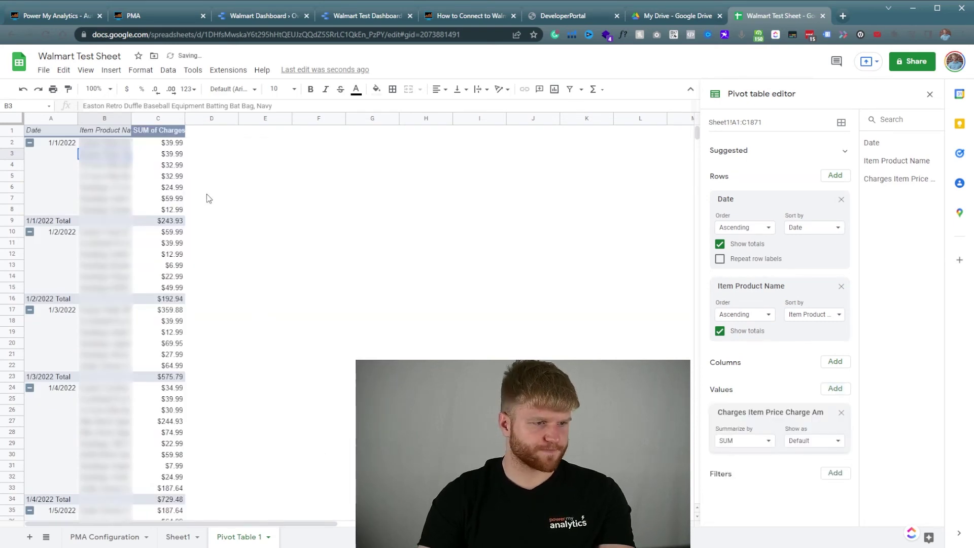
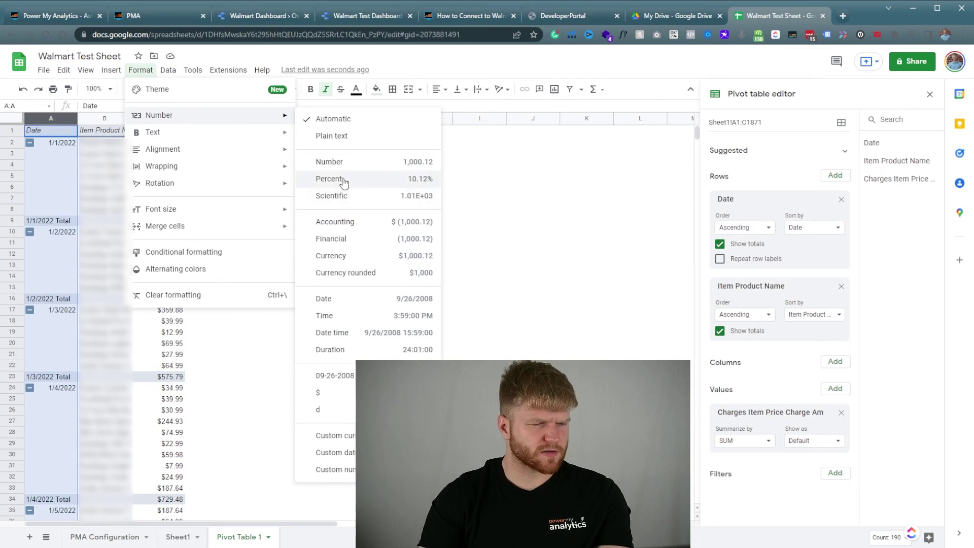
Apply the Date number format to column A, group the pivot table's dates by Month and look through the rows
left_click(369, 299)
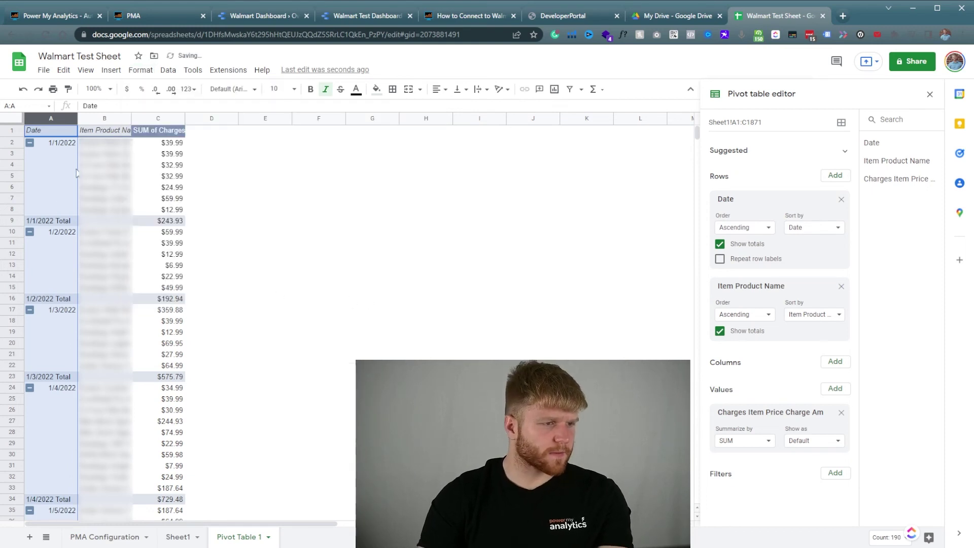
left_click(66, 154)
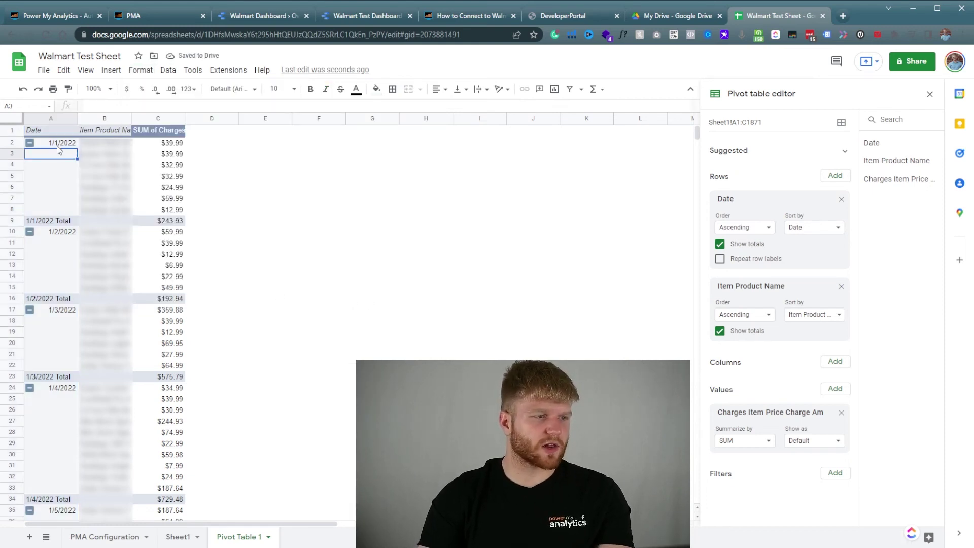
left_click(59, 147)
right_click(57, 147)
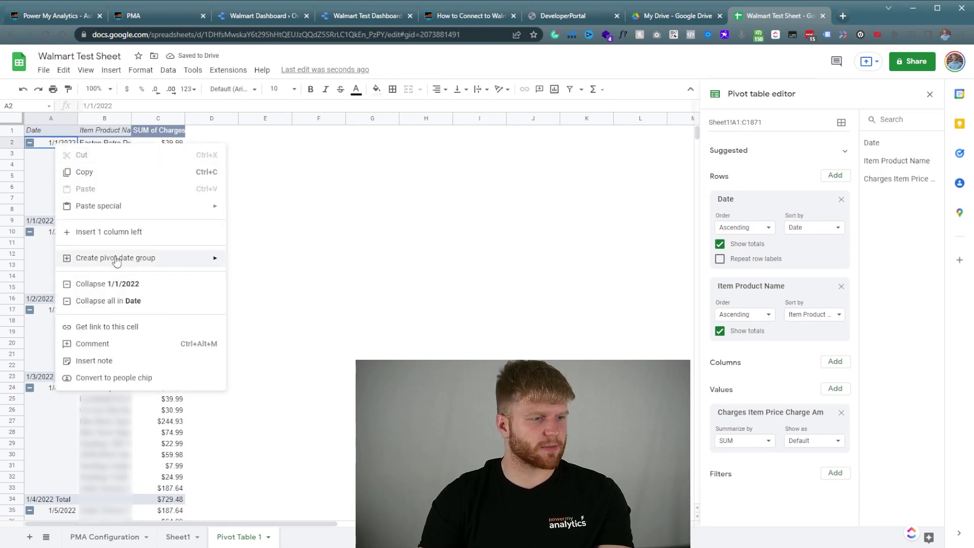
mouse_move(118, 259)
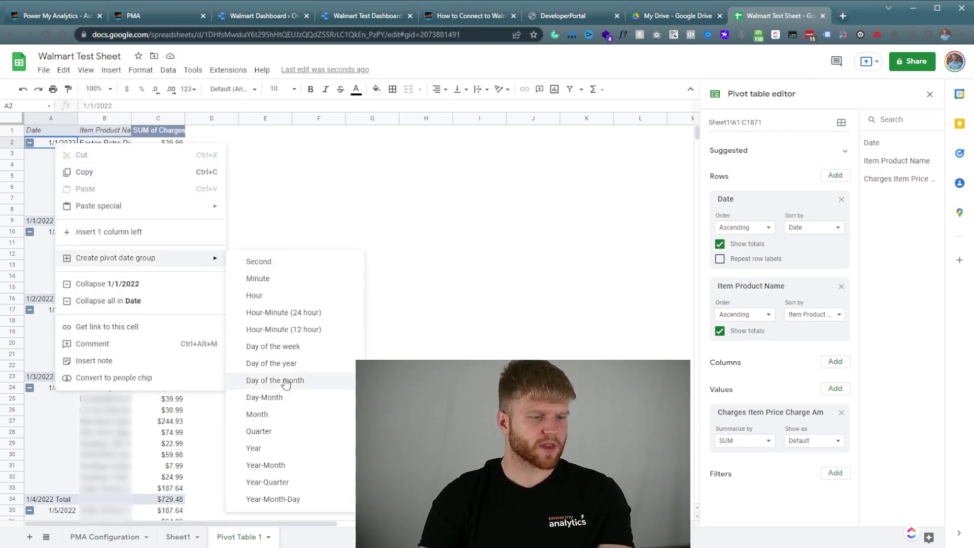
left_click(284, 417)
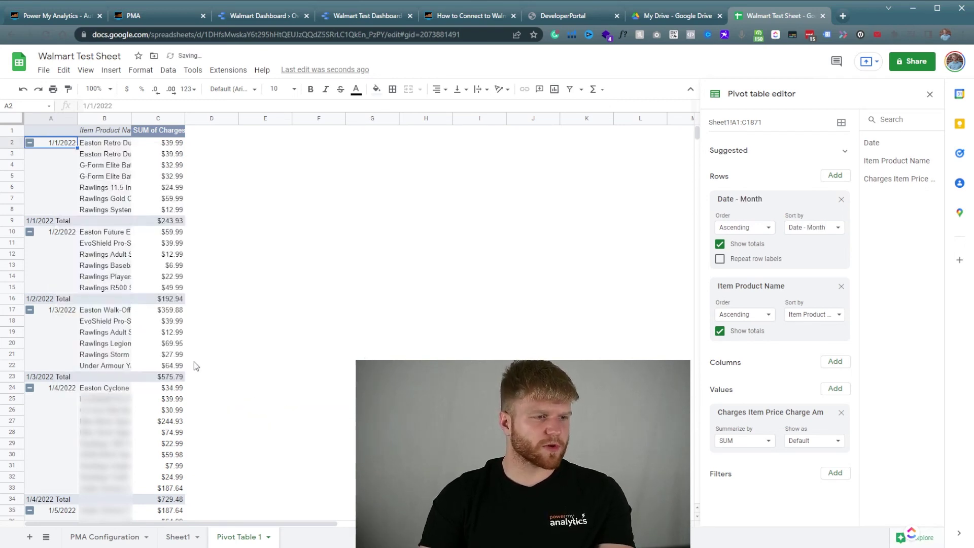
scroll(345, 320, "down", 20)
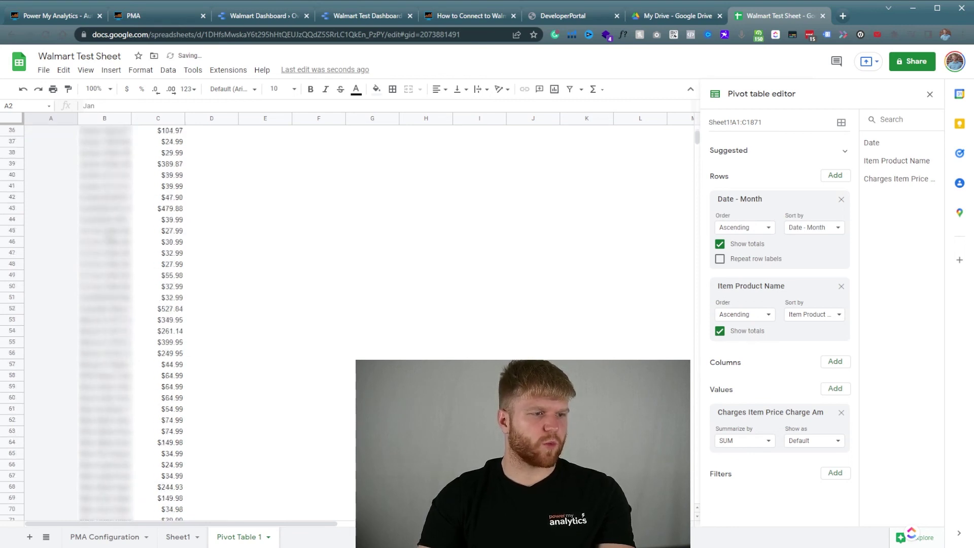
scroll(108, 260, "up", 20)
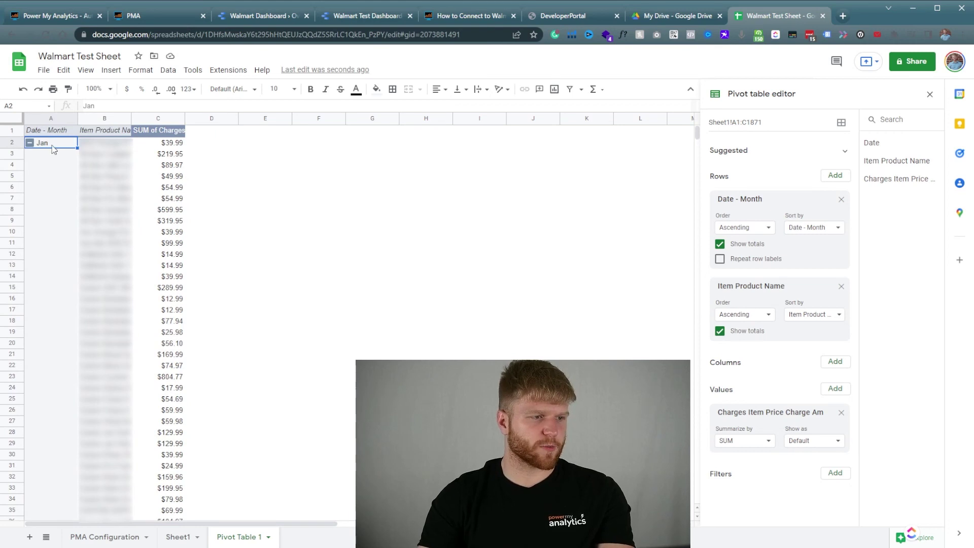
Change the pivot date grouping to Quarter and look through the product rows
right_click(54, 148)
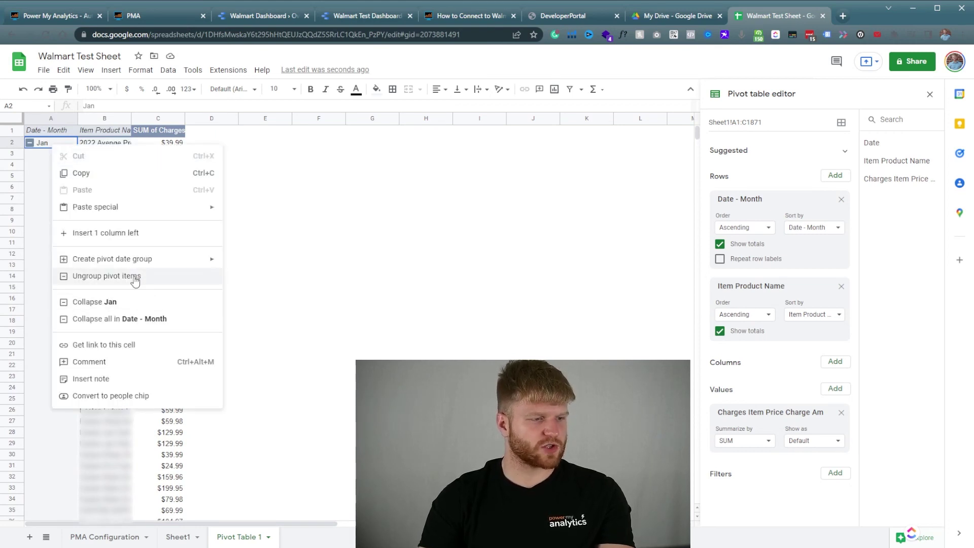
mouse_move(132, 259)
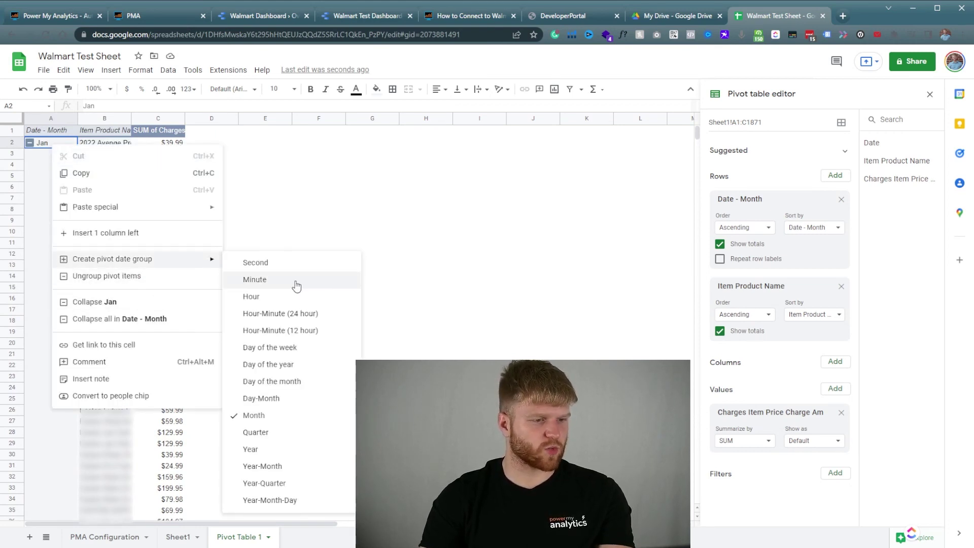
left_click(292, 432)
scroll(181, 168, "down", 10)
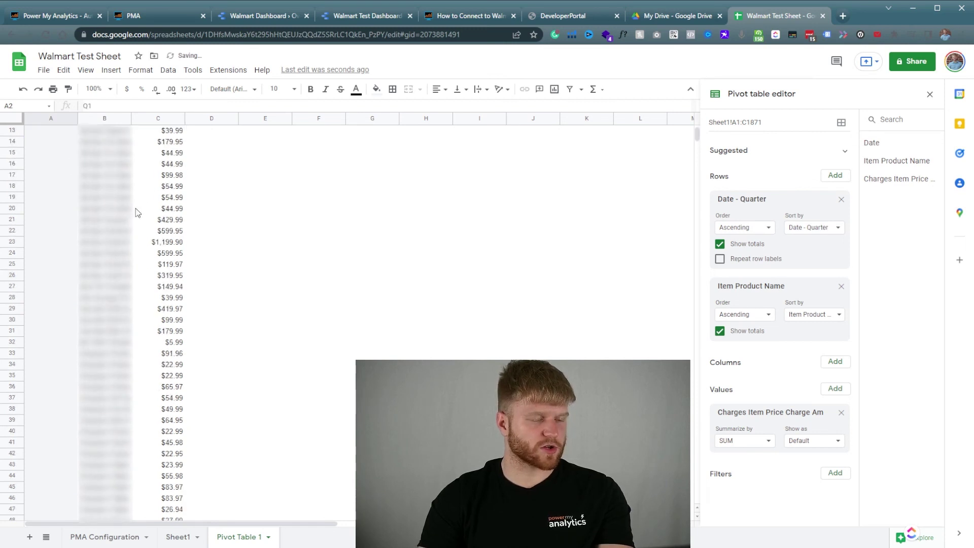
scroll(75, 166, "up", 10)
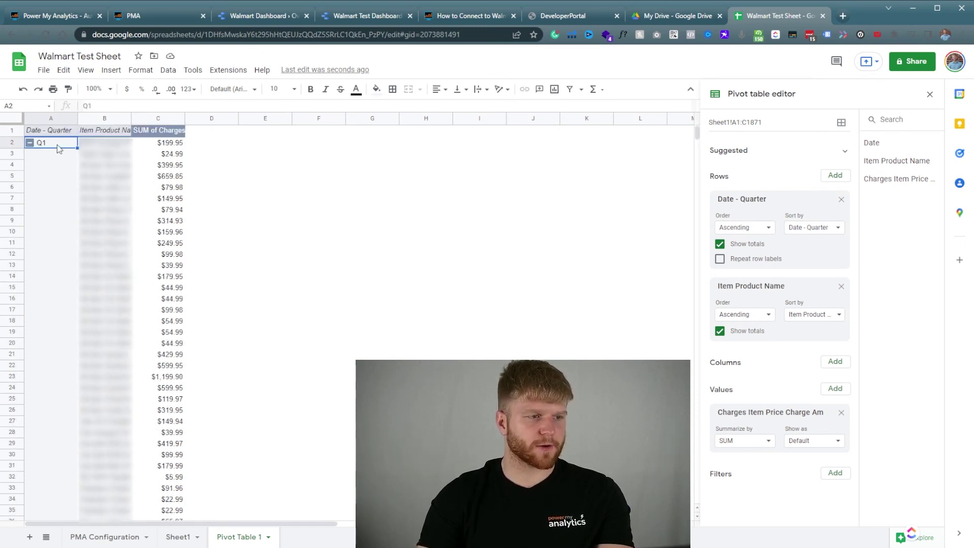
Remove Item Product Name from the pivot rows, regroup the dates by Month and check the March sales
left_click(841, 286)
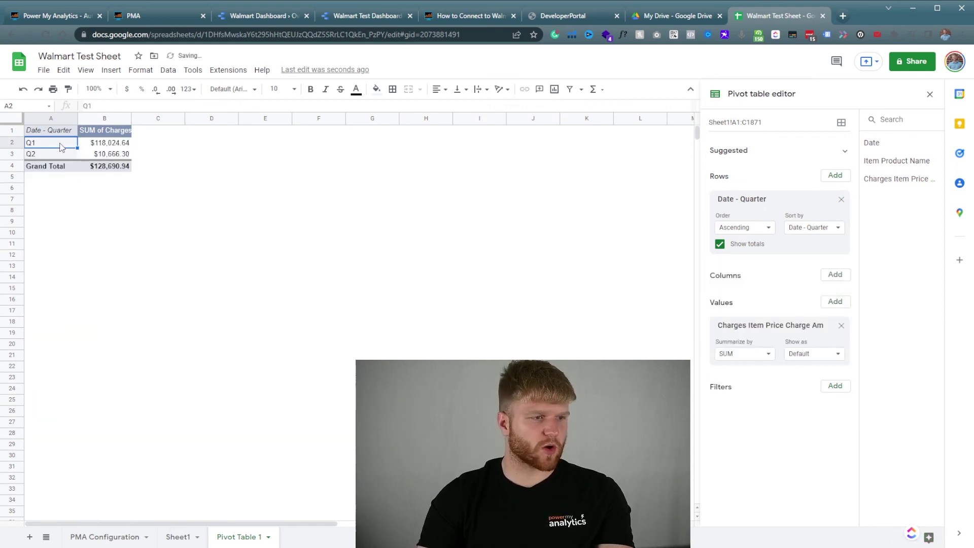
left_click(81, 155)
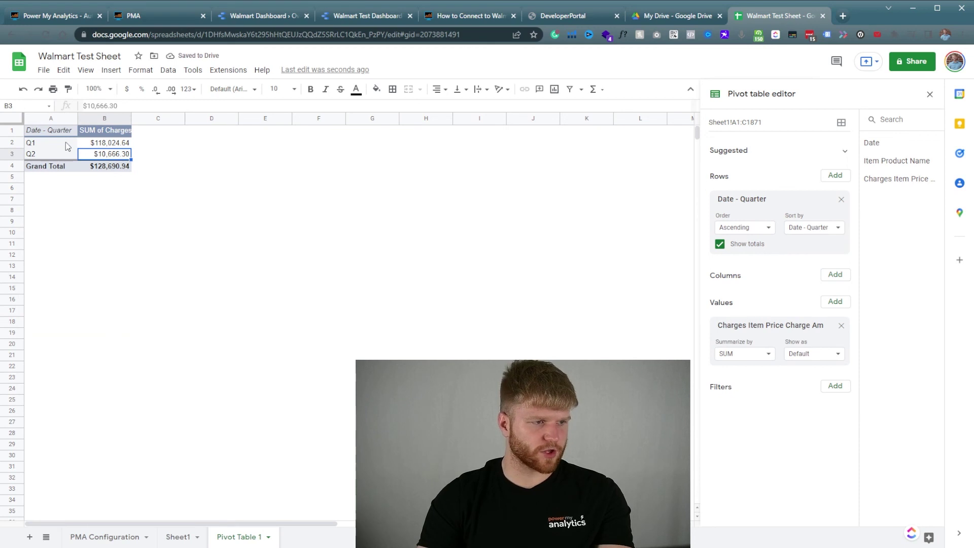
left_click(70, 144)
right_click(70, 146)
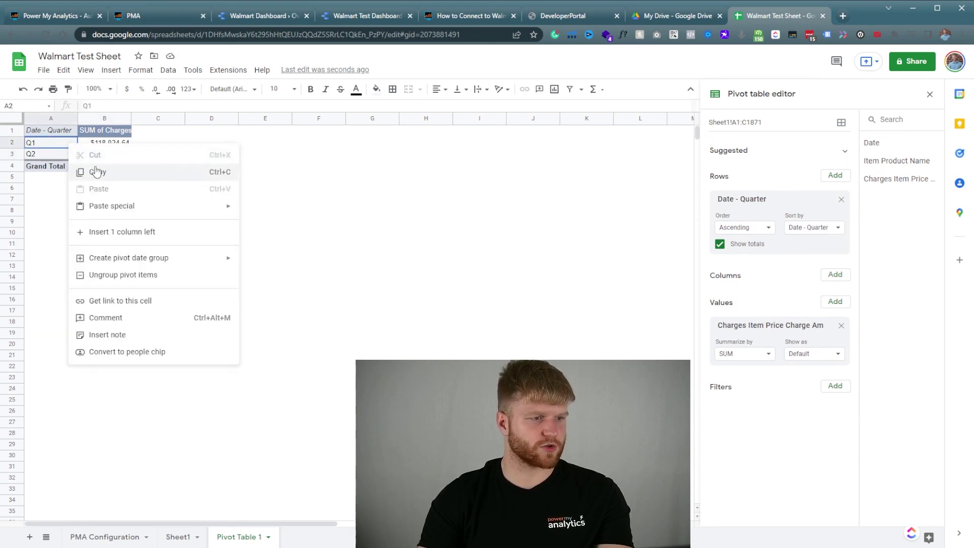
mouse_move(177, 261)
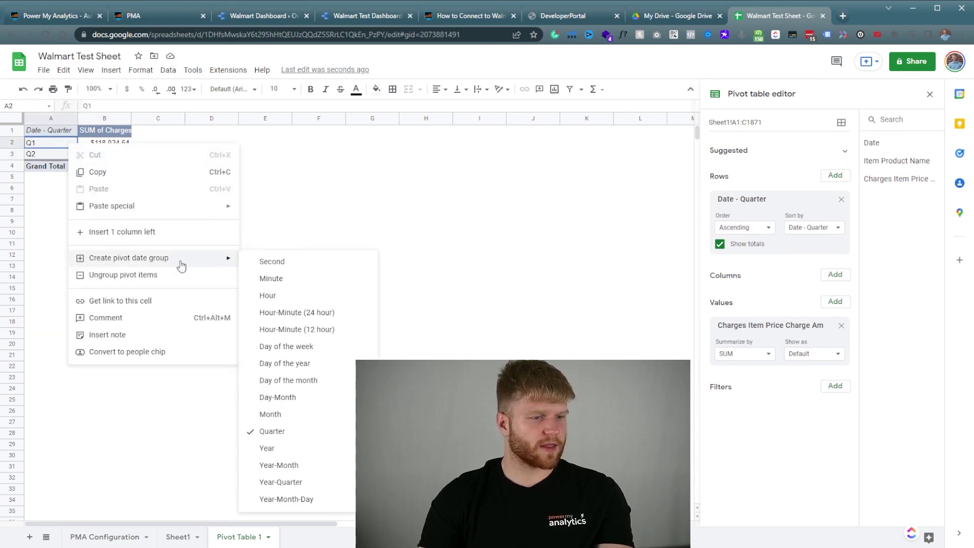
left_click(293, 415)
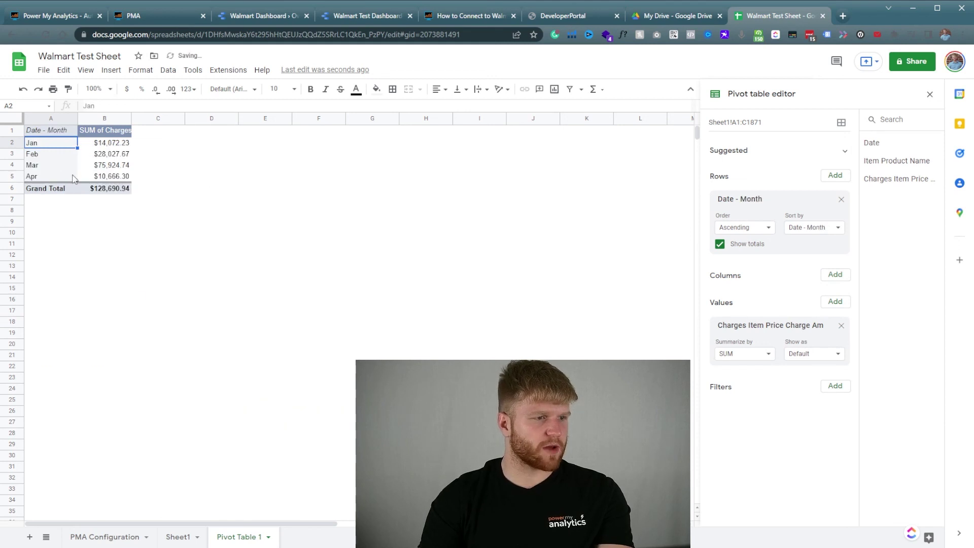
left_click_drag(73, 170, 97, 169)
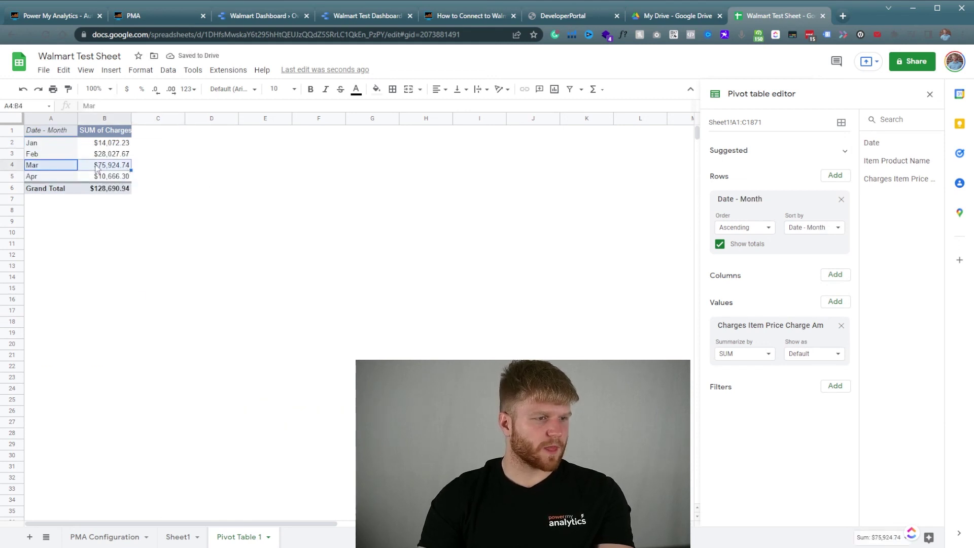
Regroup the pivot dates by Day of the week and check the Sunday and Monday sales
left_click(72, 156)
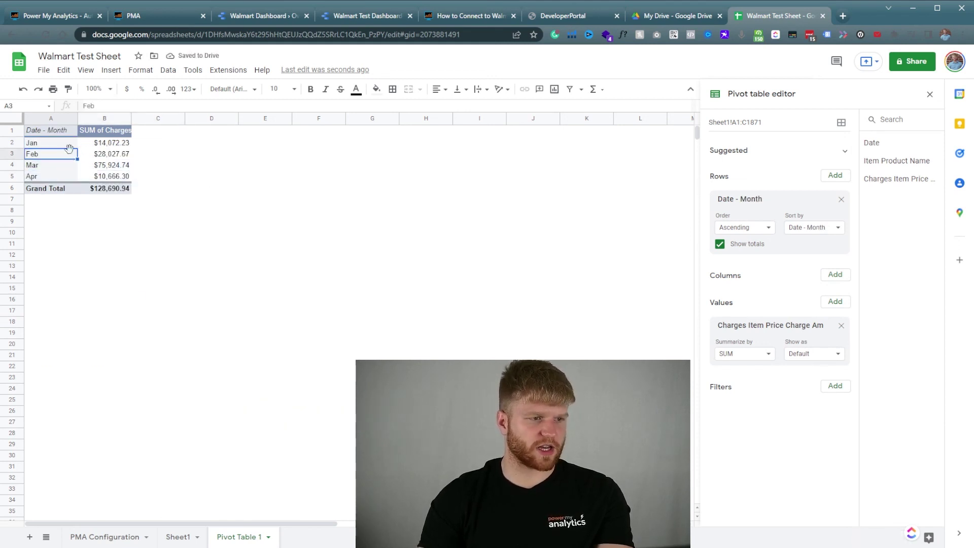
right_click(50, 154)
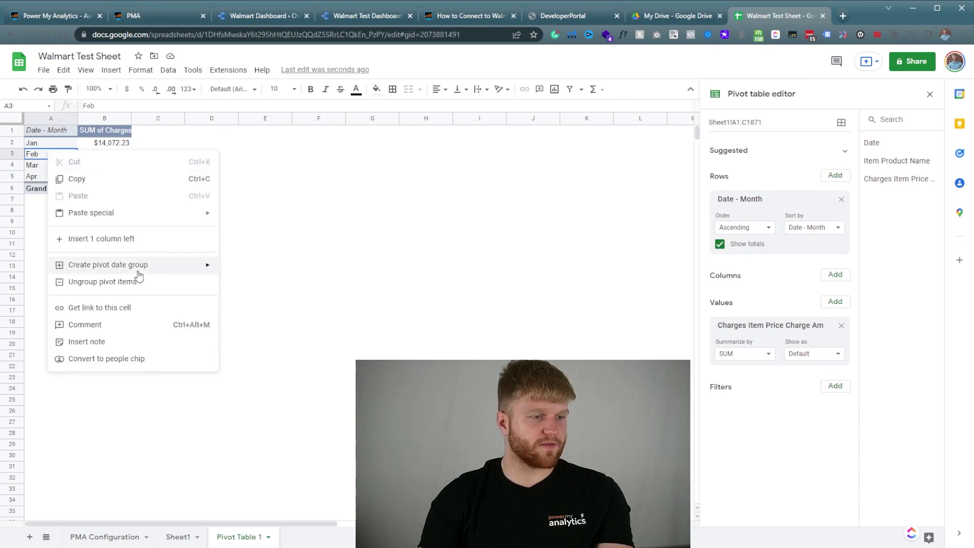
mouse_move(145, 269)
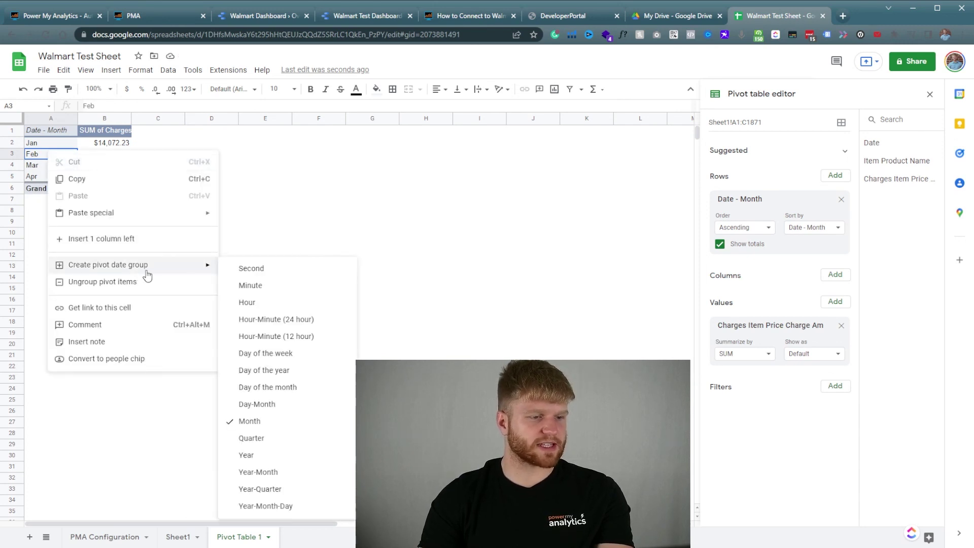
left_click(286, 356)
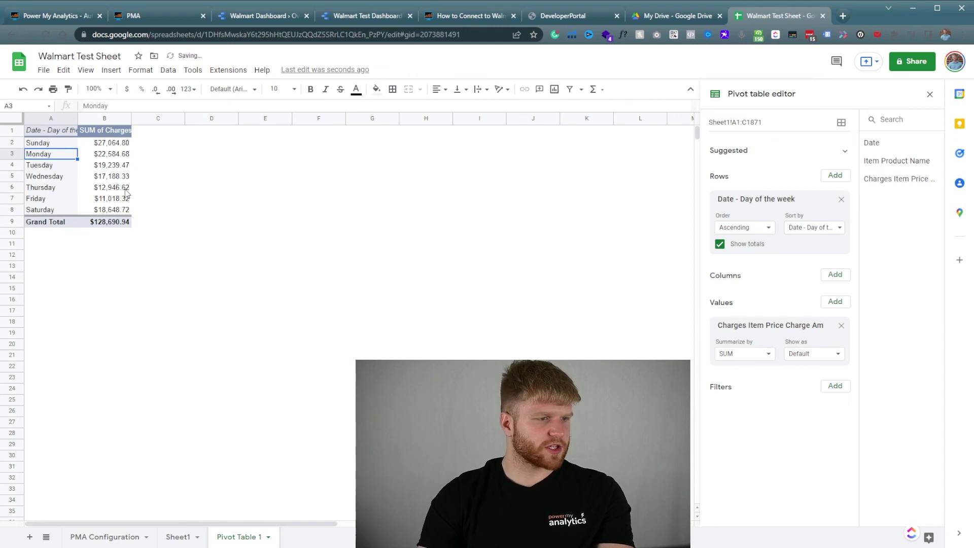
left_click_drag(105, 147, 60, 148)
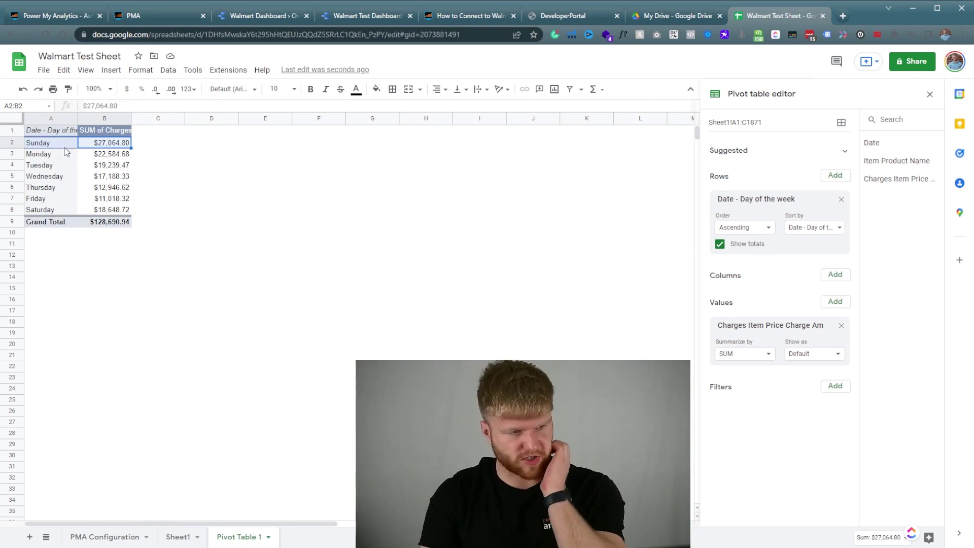
left_click_drag(99, 159, 59, 160)
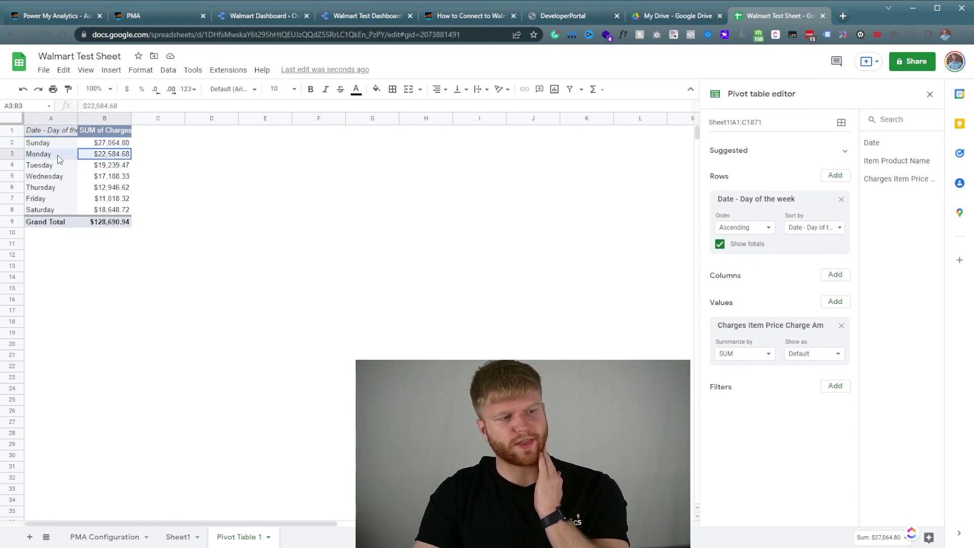
Open the pivot date group options for the Monday row
left_click(67, 153)
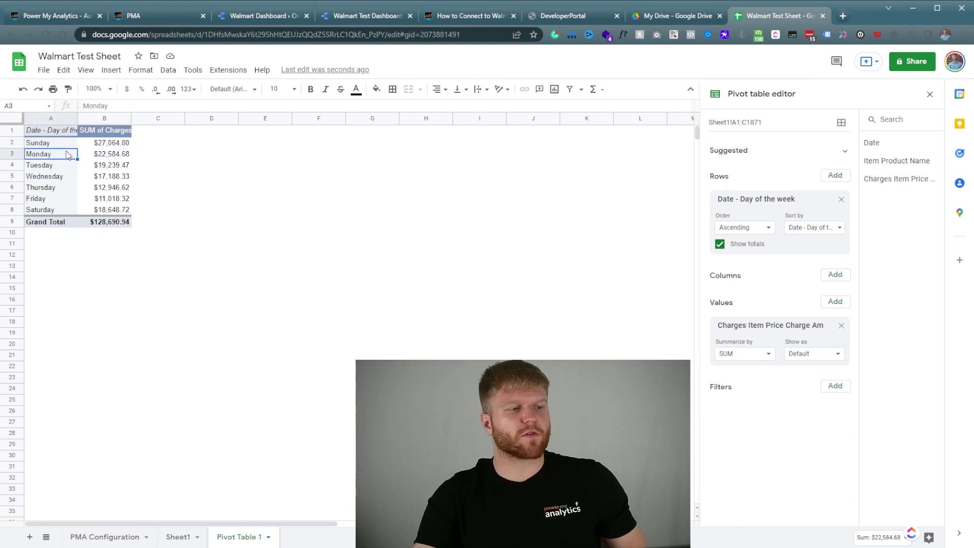
right_click(67, 154)
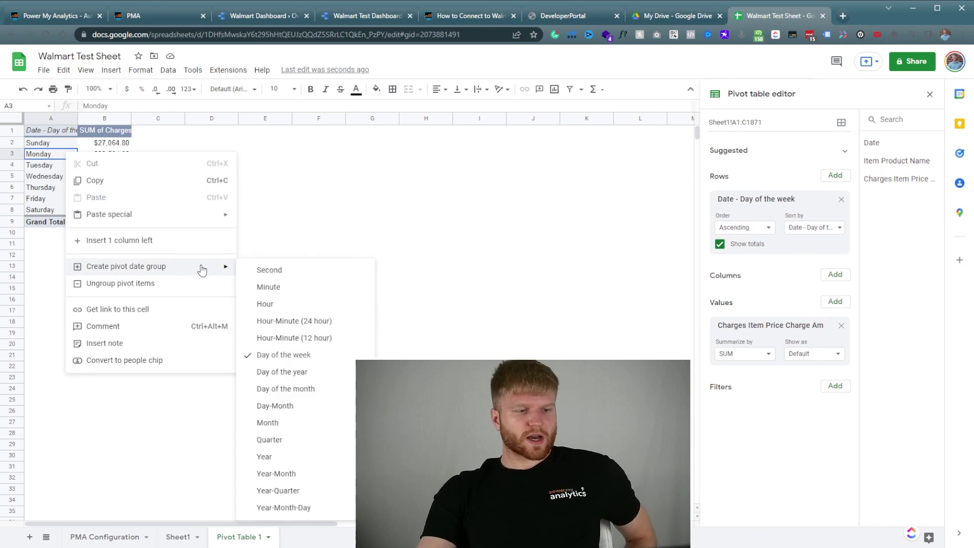
mouse_move(188, 272)
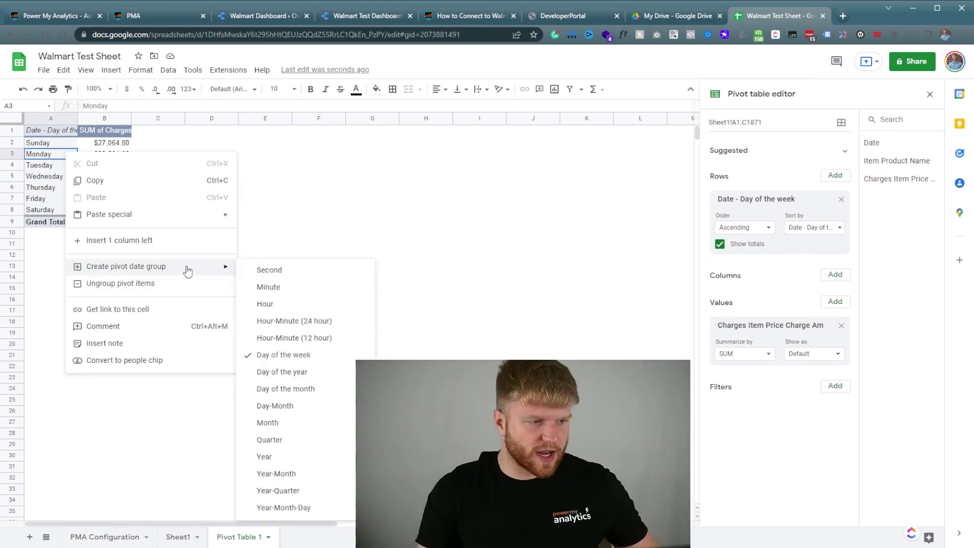